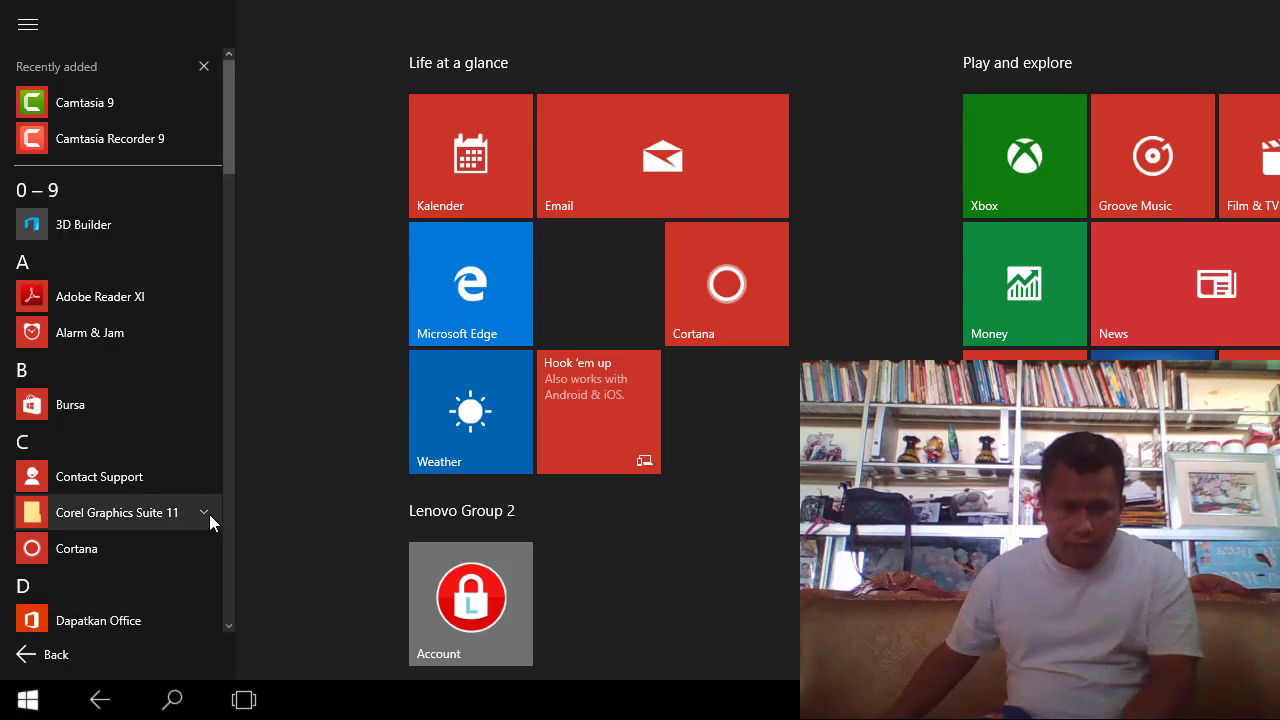
- Launch CorelDRAW 11, dismiss the link update reminder and start a new blank graphic
{"action": "left_click_drag", "start_coordinate": [228, 122], "coordinate": [242, 168]}
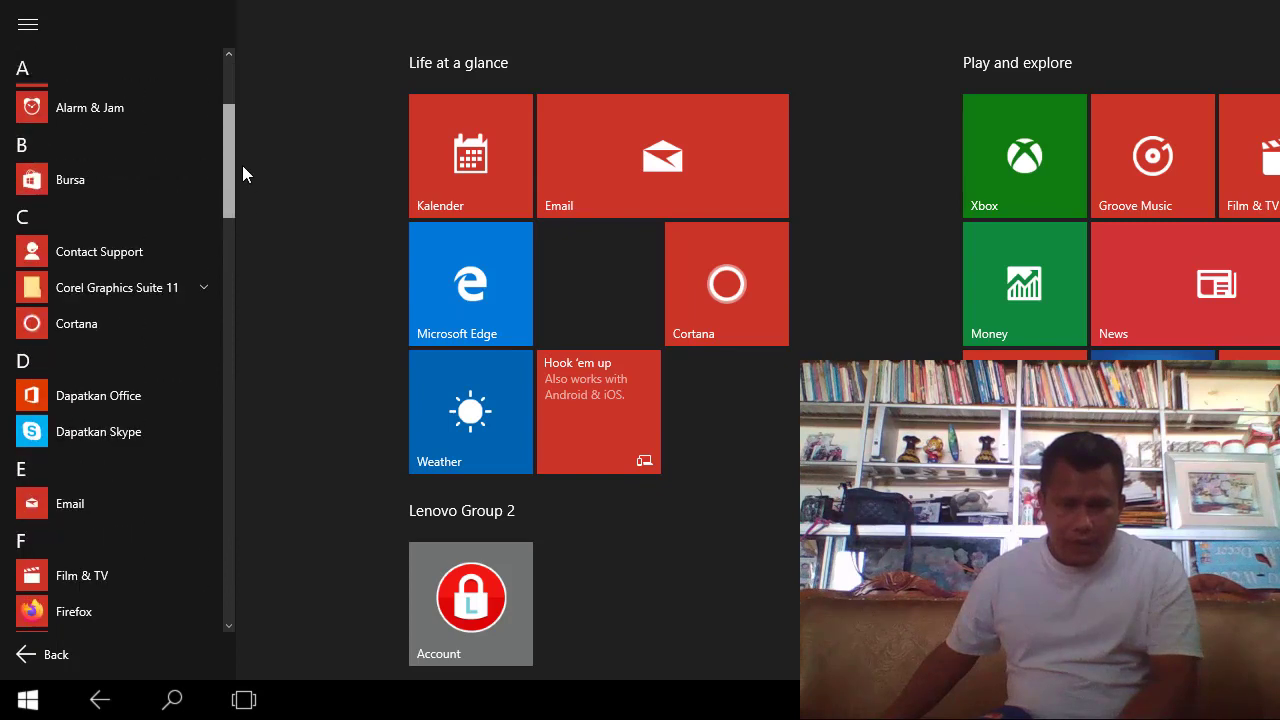
{"action": "left_click", "coordinate": [193, 288]}
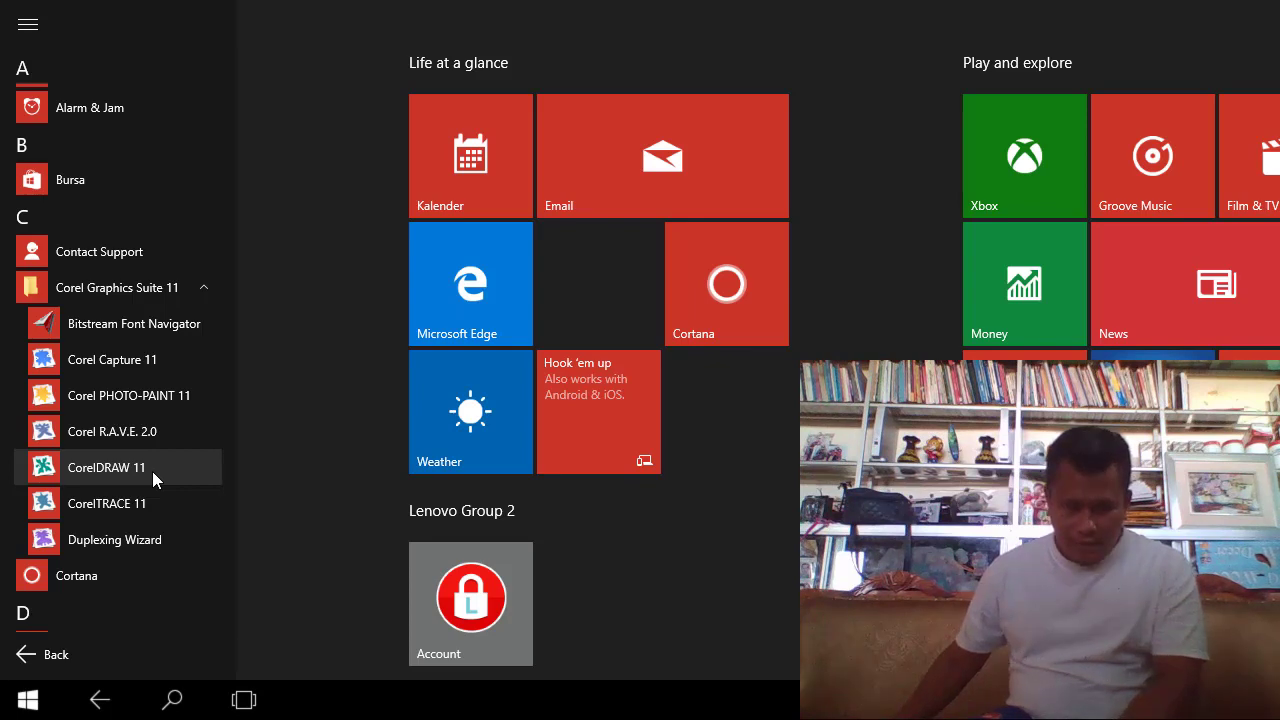
{"action": "left_click", "coordinate": [152, 471]}
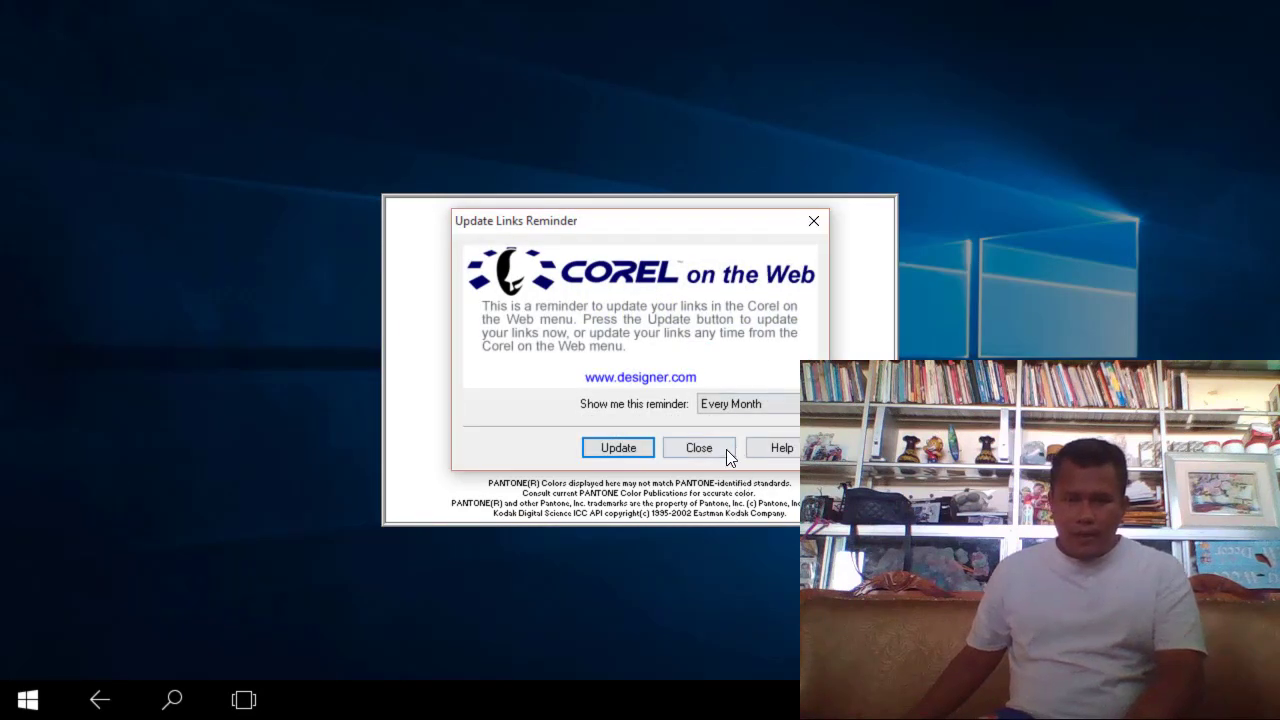
{"action": "left_click", "coordinate": [723, 451]}
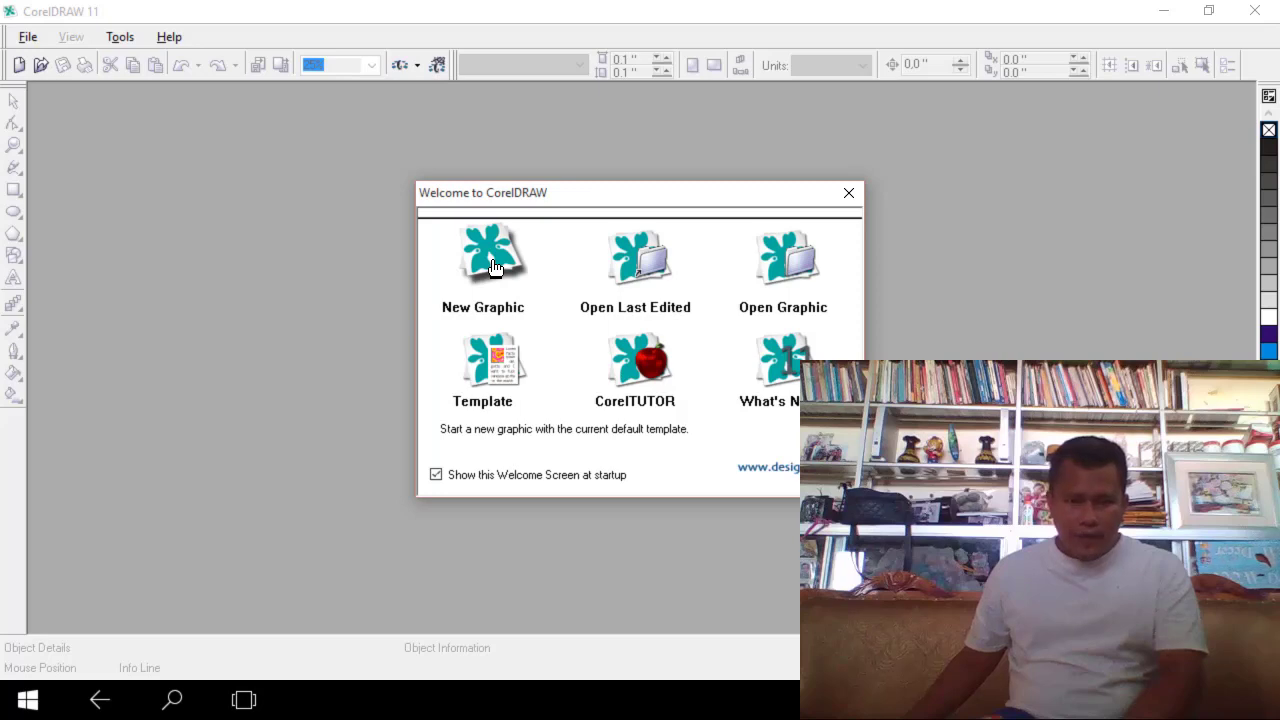
{"action": "left_click", "coordinate": [492, 260]}
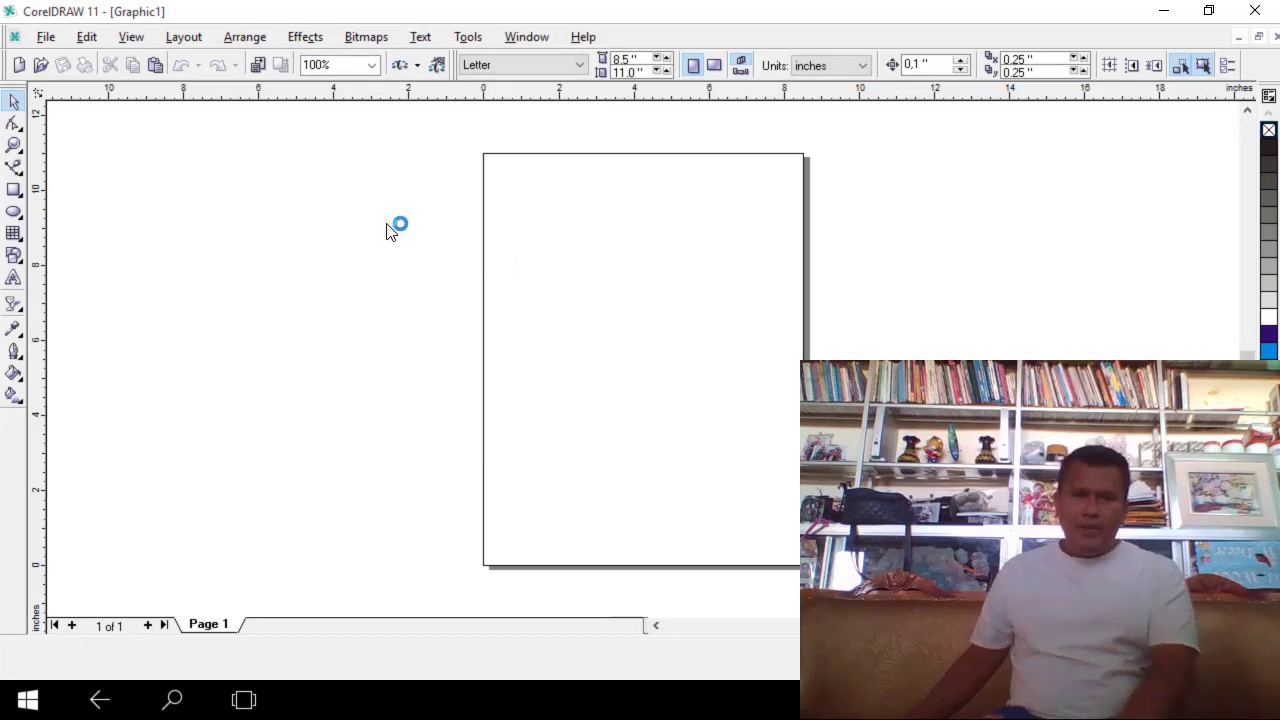
{"action": "left_click", "coordinate": [47, 38]}
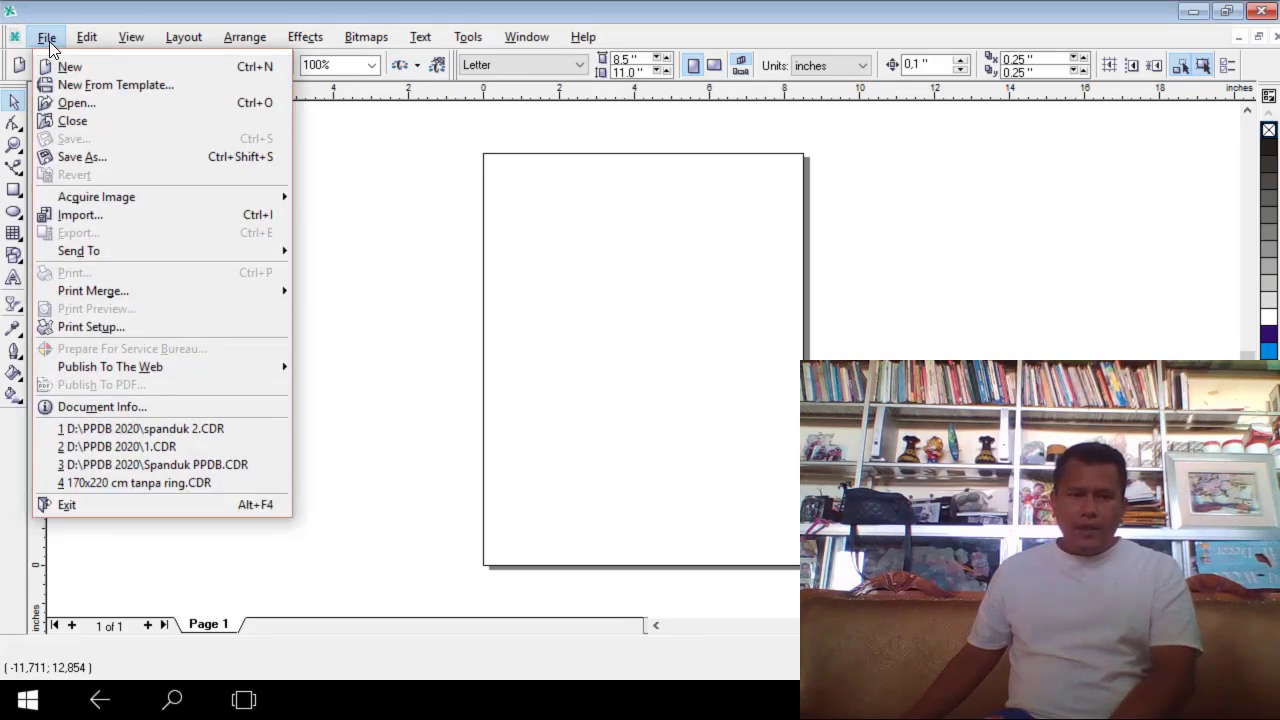
{"action": "left_click", "coordinate": [47, 40]}
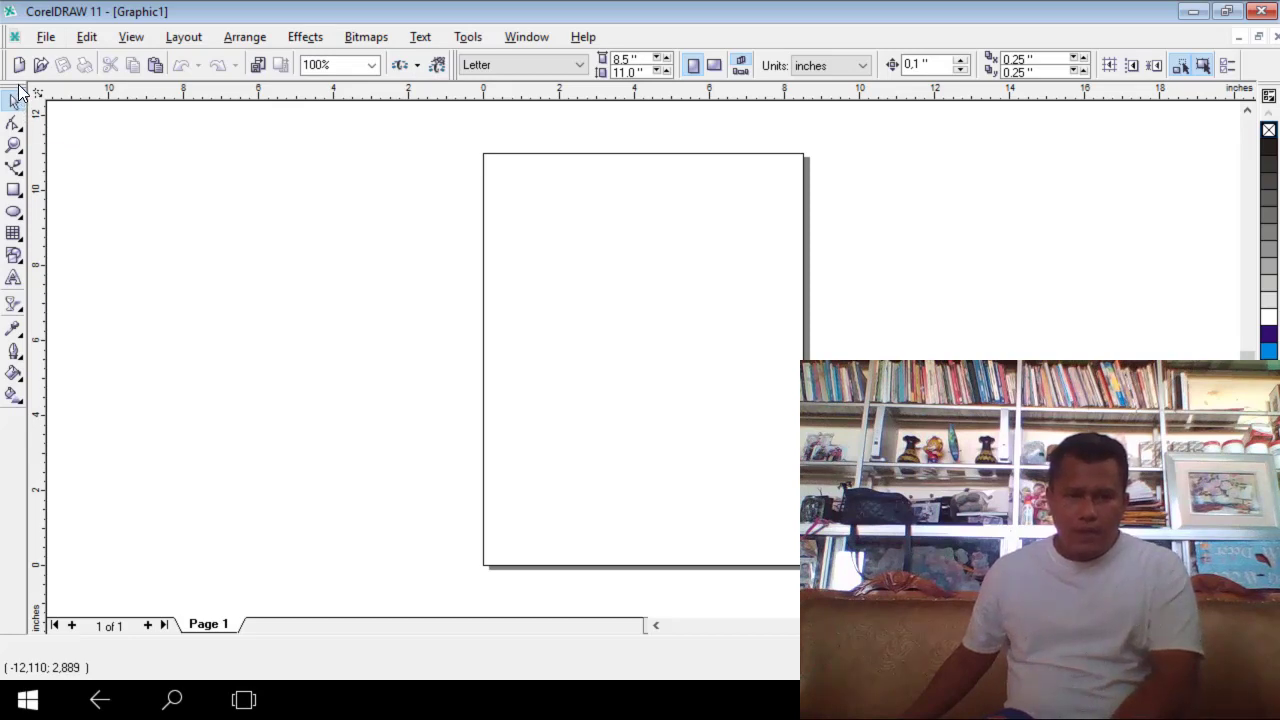
{"action": "mouse_move", "coordinate": [24, 93]}
{"action": "left_mouse_down"}
{"action": "mouse_move", "coordinate": [131, 163]}
{"action": "mouse_move", "coordinate": [135, 183]}
{"action": "mouse_move", "coordinate": [16, 108]}
{"action": "left_mouse_up"}
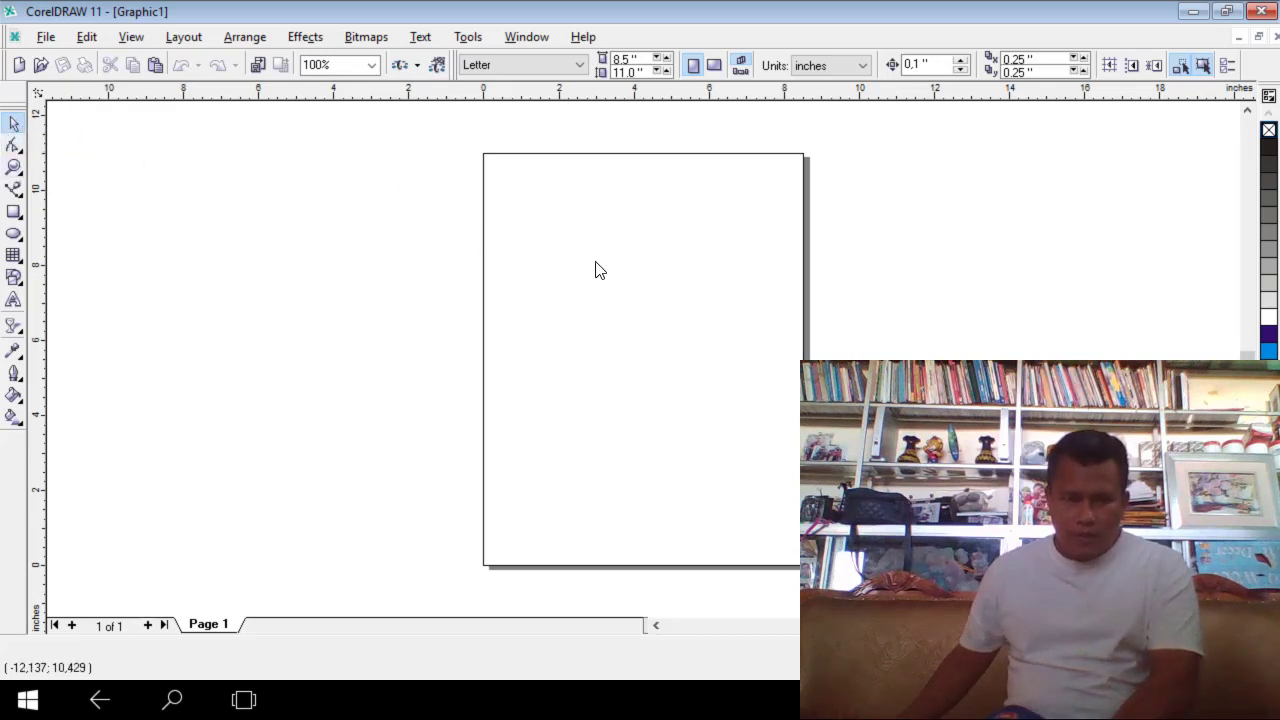
{"action": "left_click", "coordinate": [15, 153]}
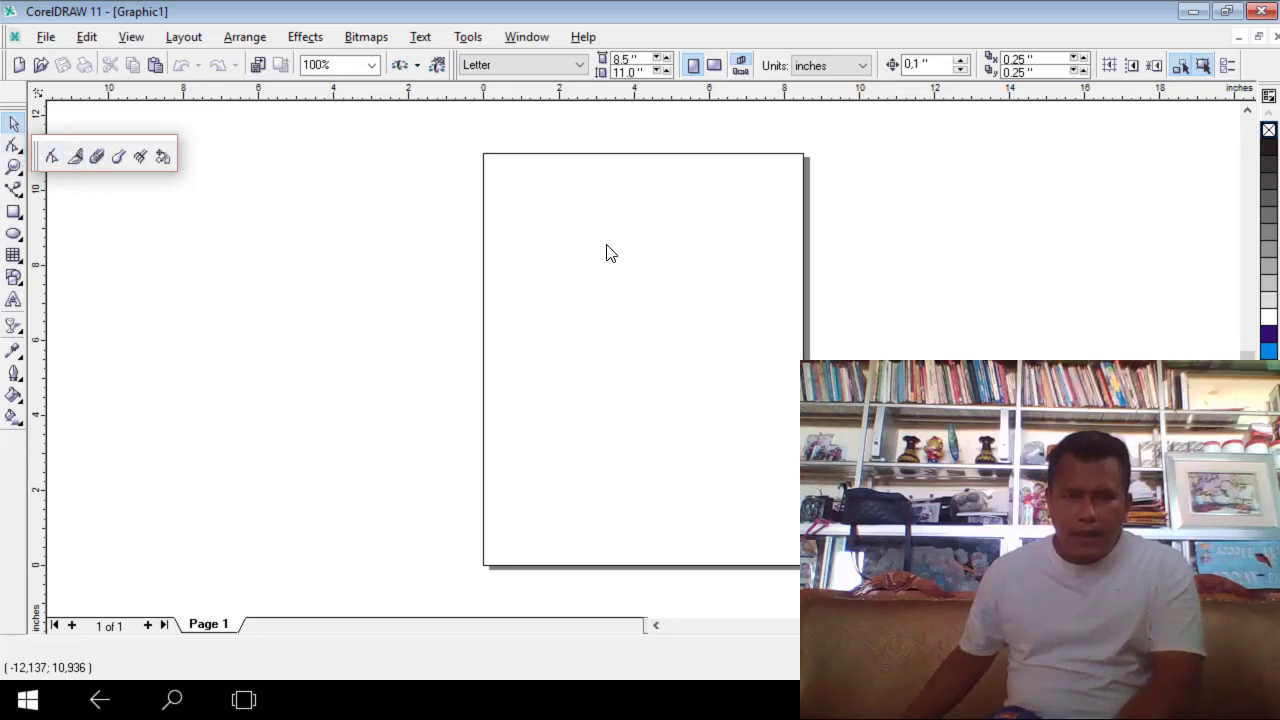
- Draw a rectangle about 6.08 inches wide and 5.41 inches high on the page, keeping it selected
{"action": "left_click", "coordinate": [14, 212]}
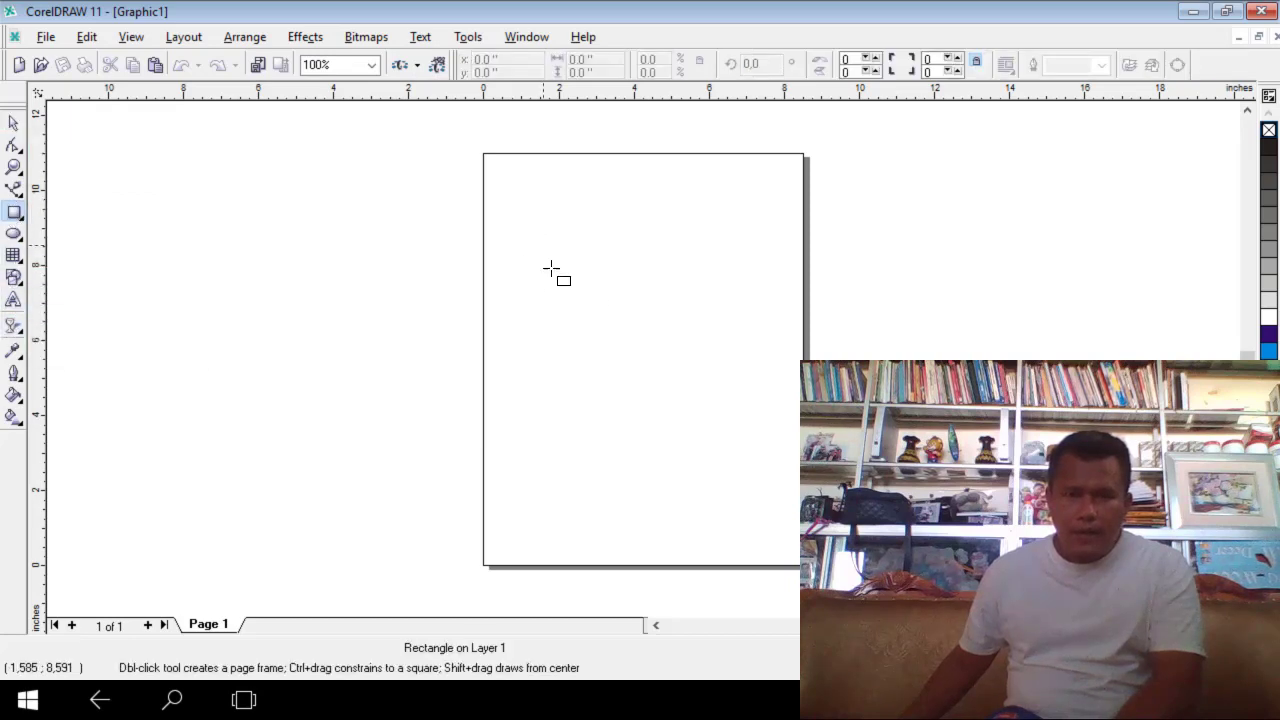
{"action": "mouse_move", "coordinate": [545, 233]}
{"action": "left_mouse_down"}
{"action": "mouse_move", "coordinate": [638, 295]}
{"action": "mouse_move", "coordinate": [774, 437]}
{"action": "left_mouse_up"}
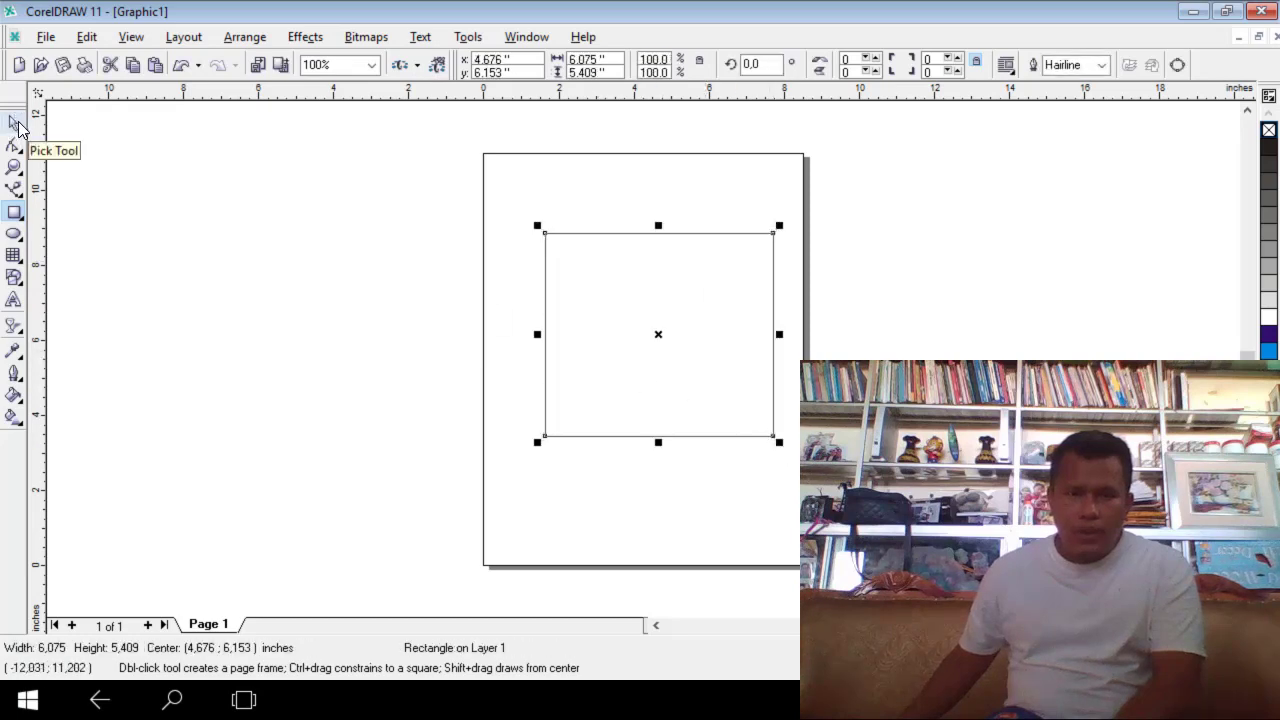
{"action": "left_click", "coordinate": [15, 121]}
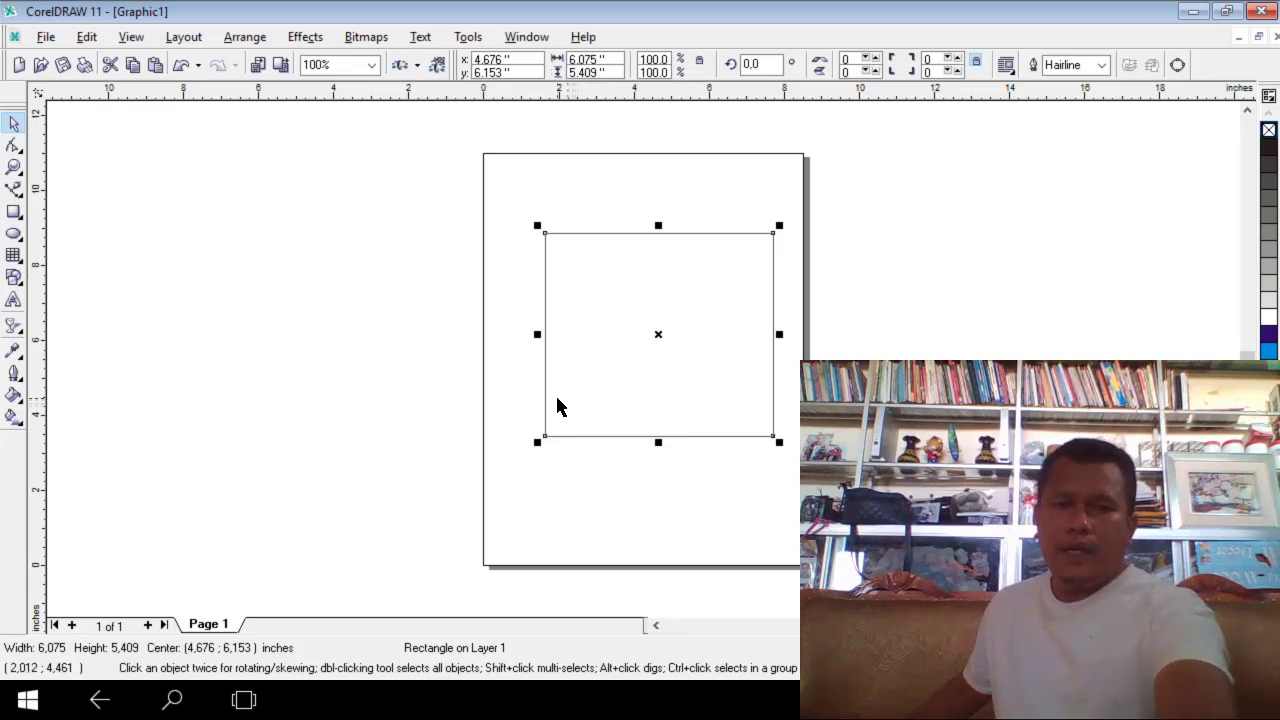
{"action": "left_click", "coordinate": [13, 213]}
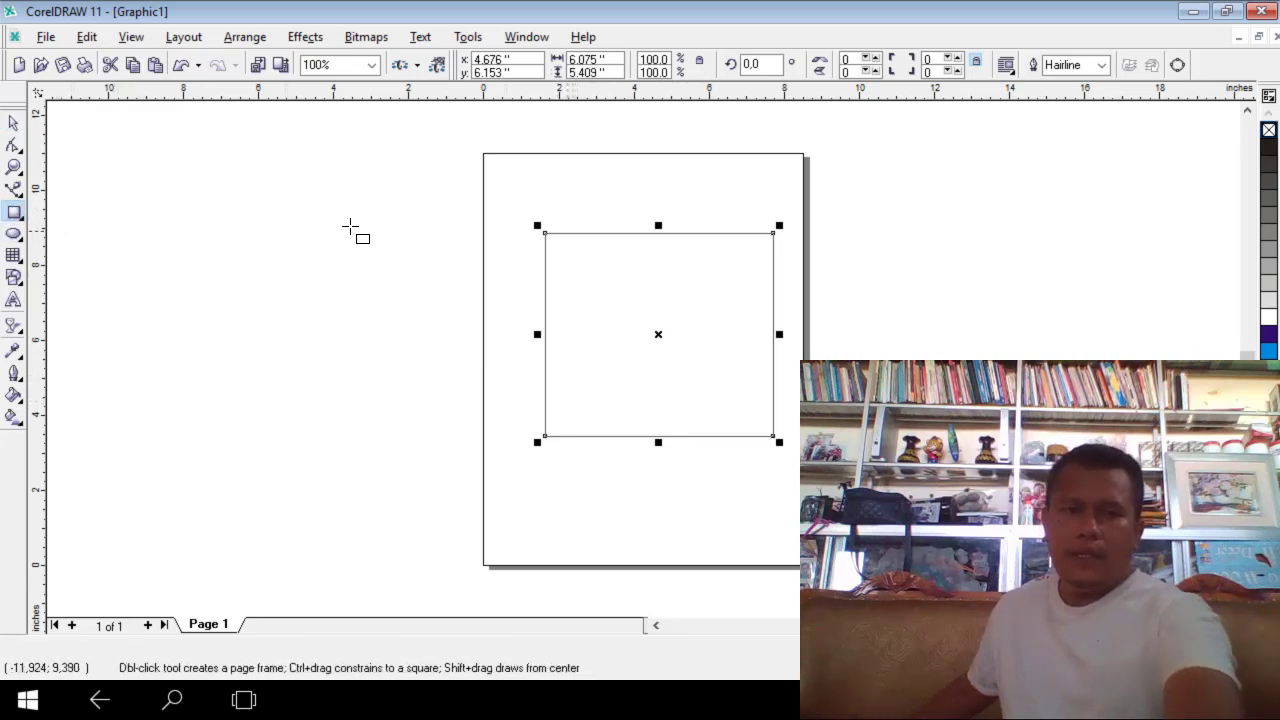
{"action": "left_click", "coordinate": [13, 122]}
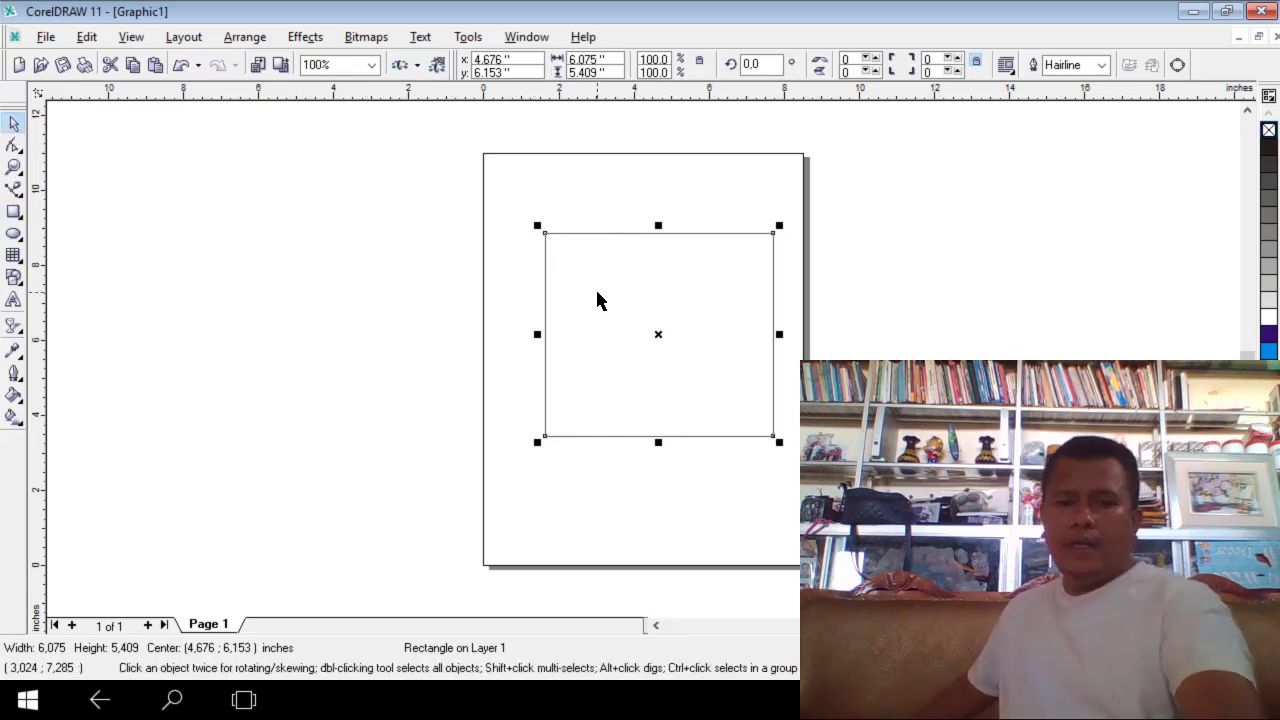
- Convert the rectangle to curves, pull its upper-left corner node inward and delete that node to leave a triangle
{"action": "key", "text": "ctrl+q"}
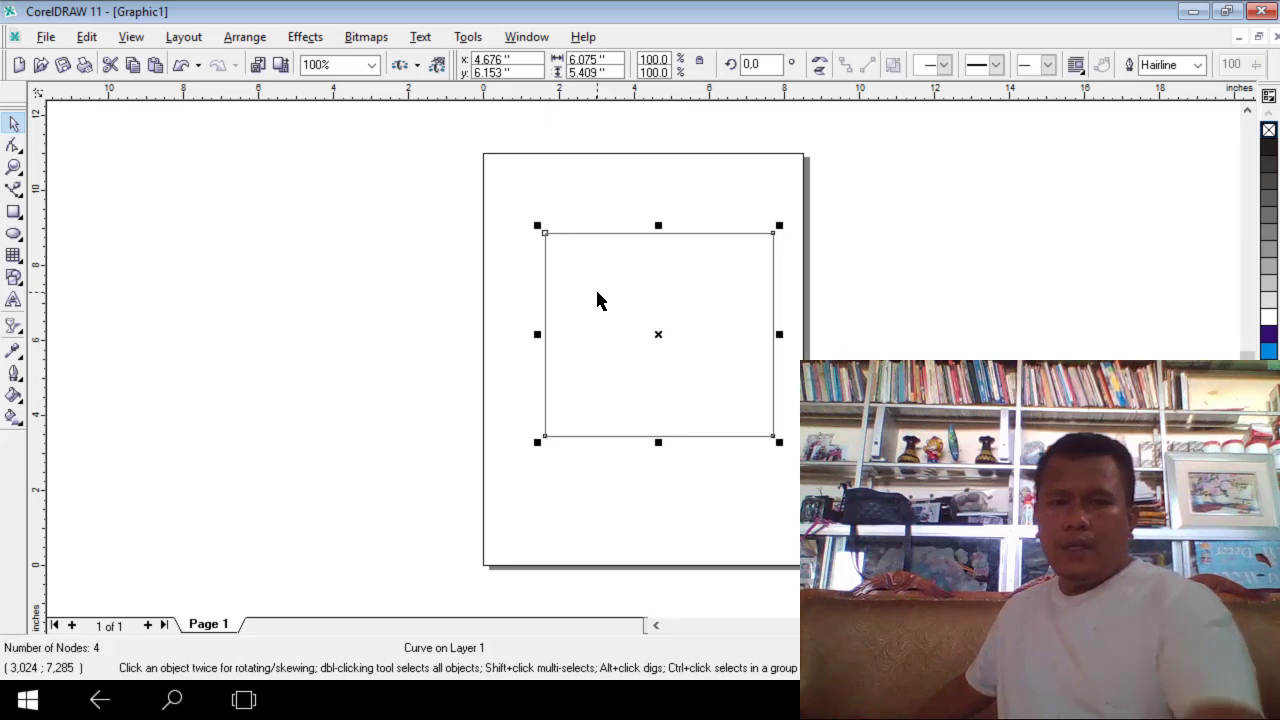
{"action": "left_click", "coordinate": [12, 148]}
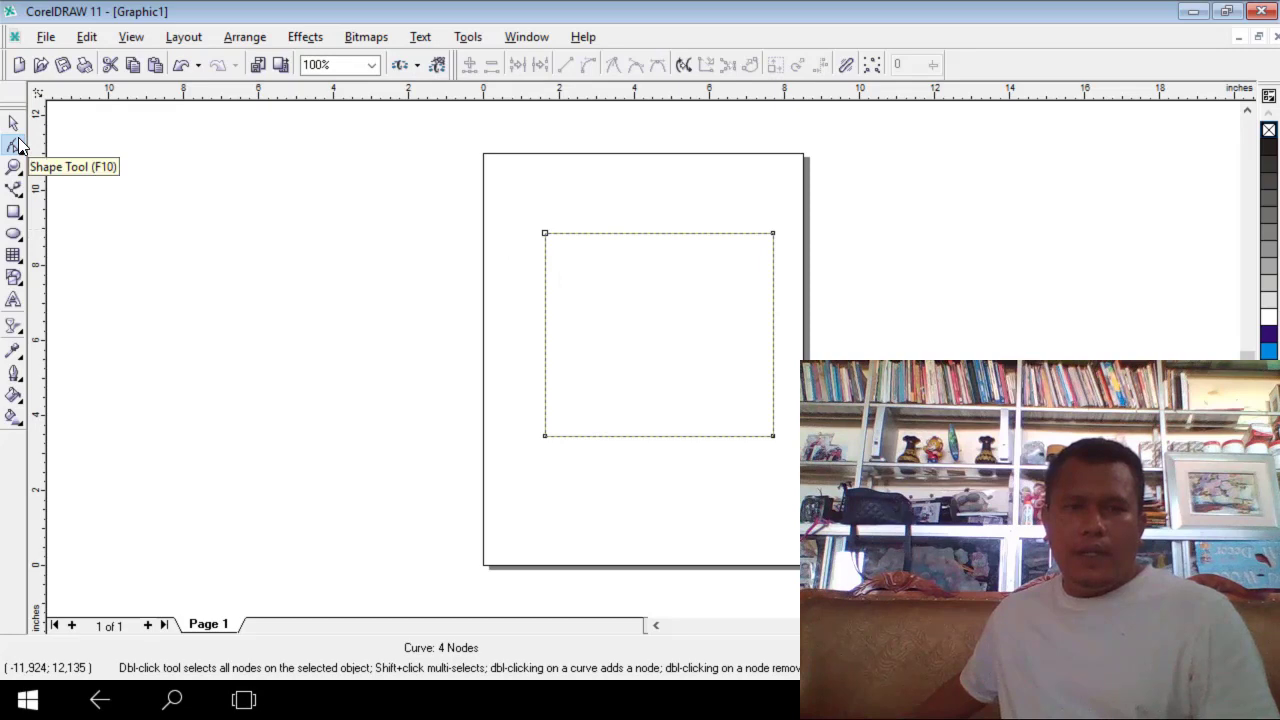
{"action": "left_click_drag", "start_coordinate": [545, 236], "coordinate": [629, 311]}
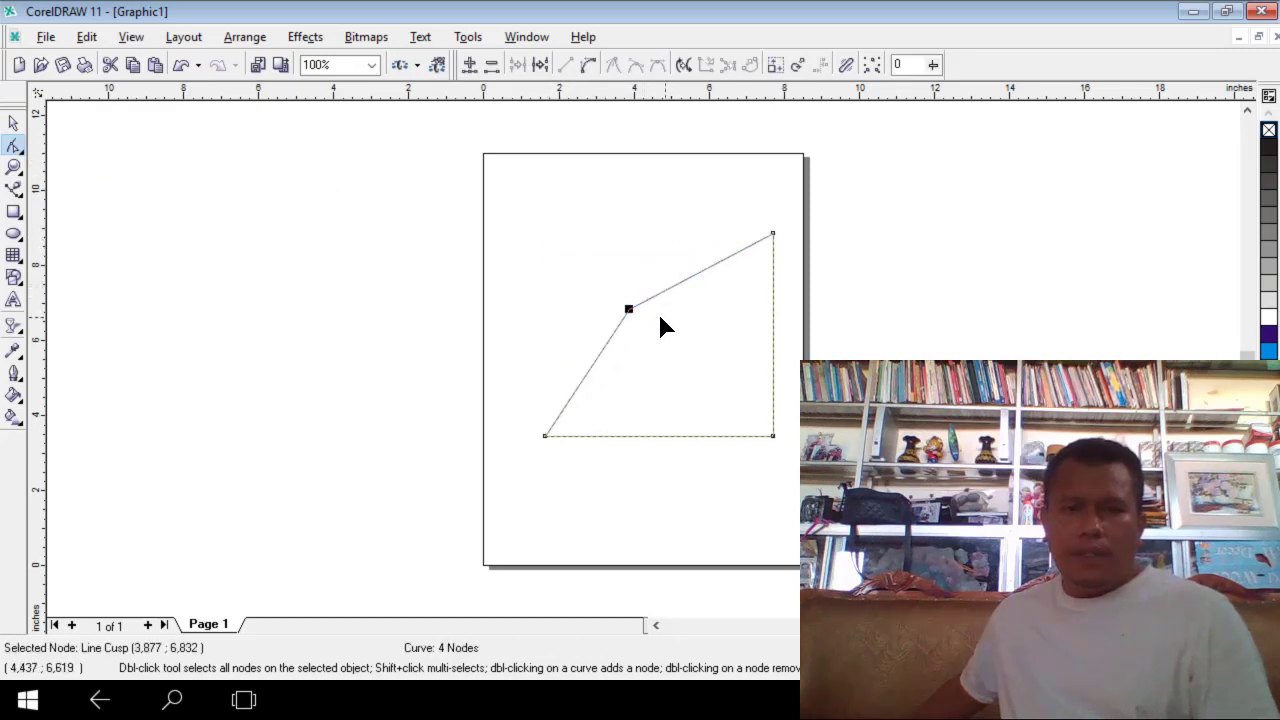
{"action": "key", "text": "Delete"}
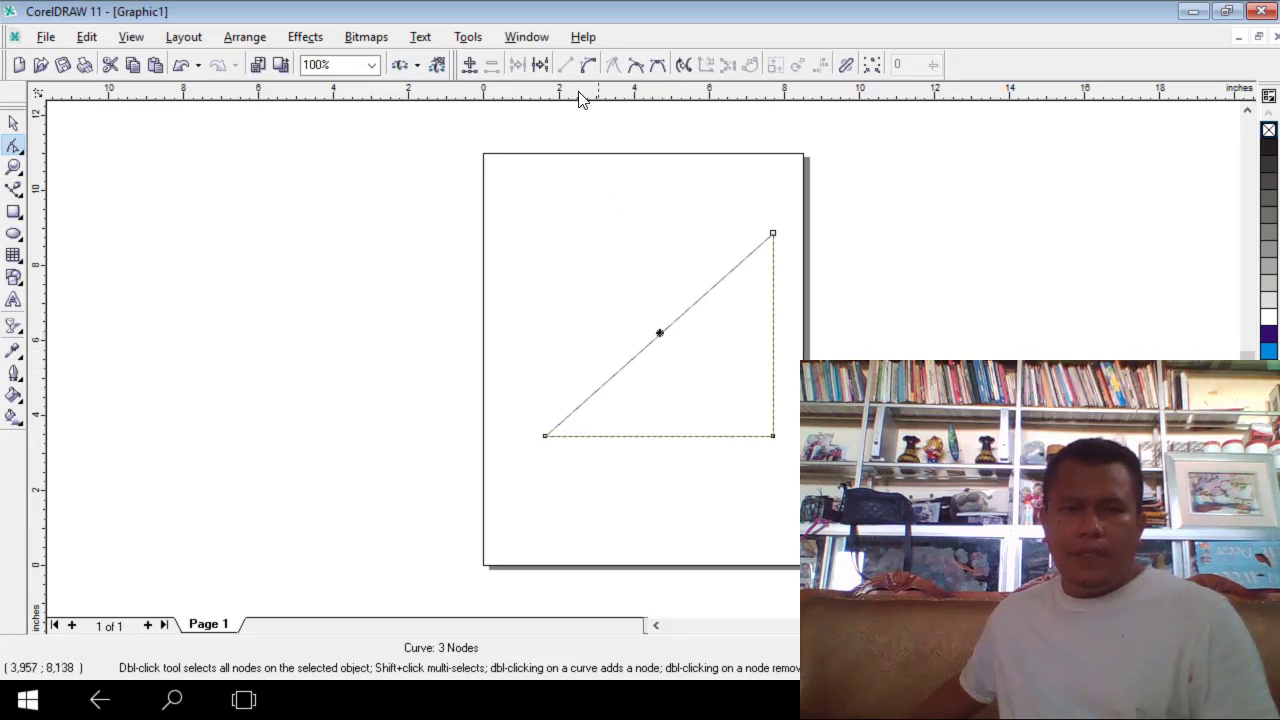
- Convert the triangle's diagonal side to a curve and bend it outward into an arc toward the upper left
{"action": "right_click", "coordinate": [658, 337]}
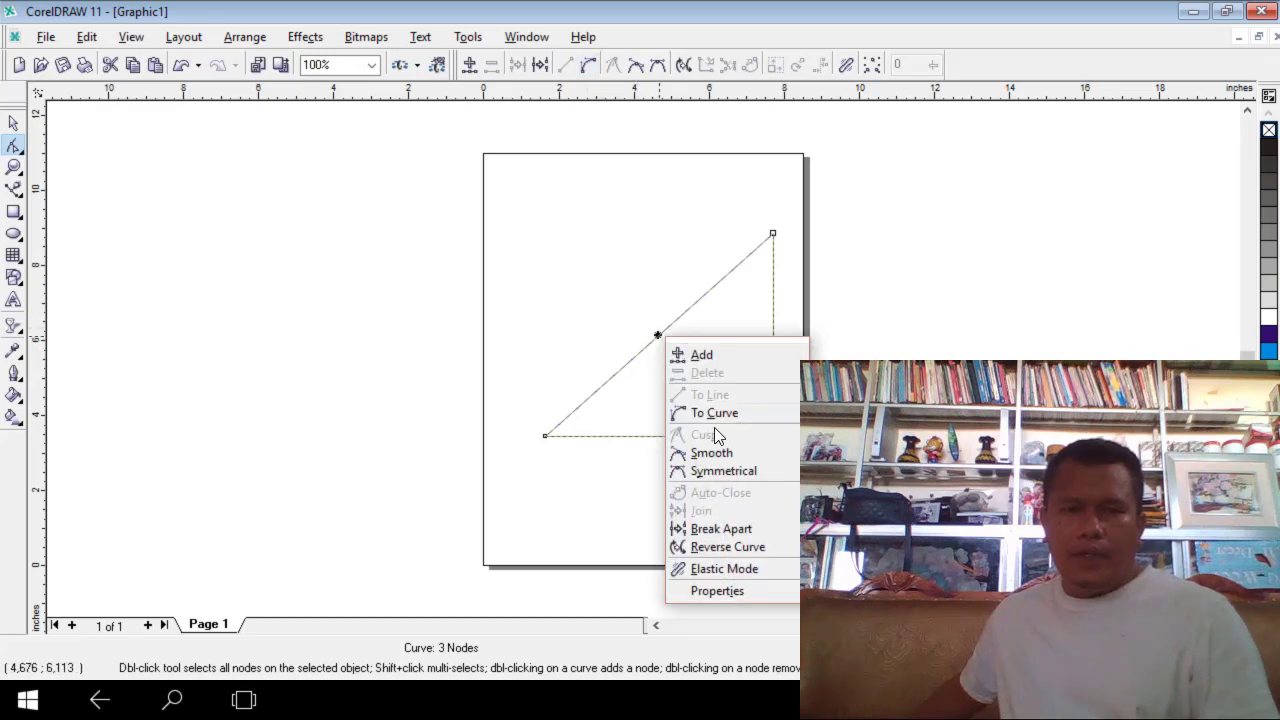
{"action": "left_click", "coordinate": [718, 417]}
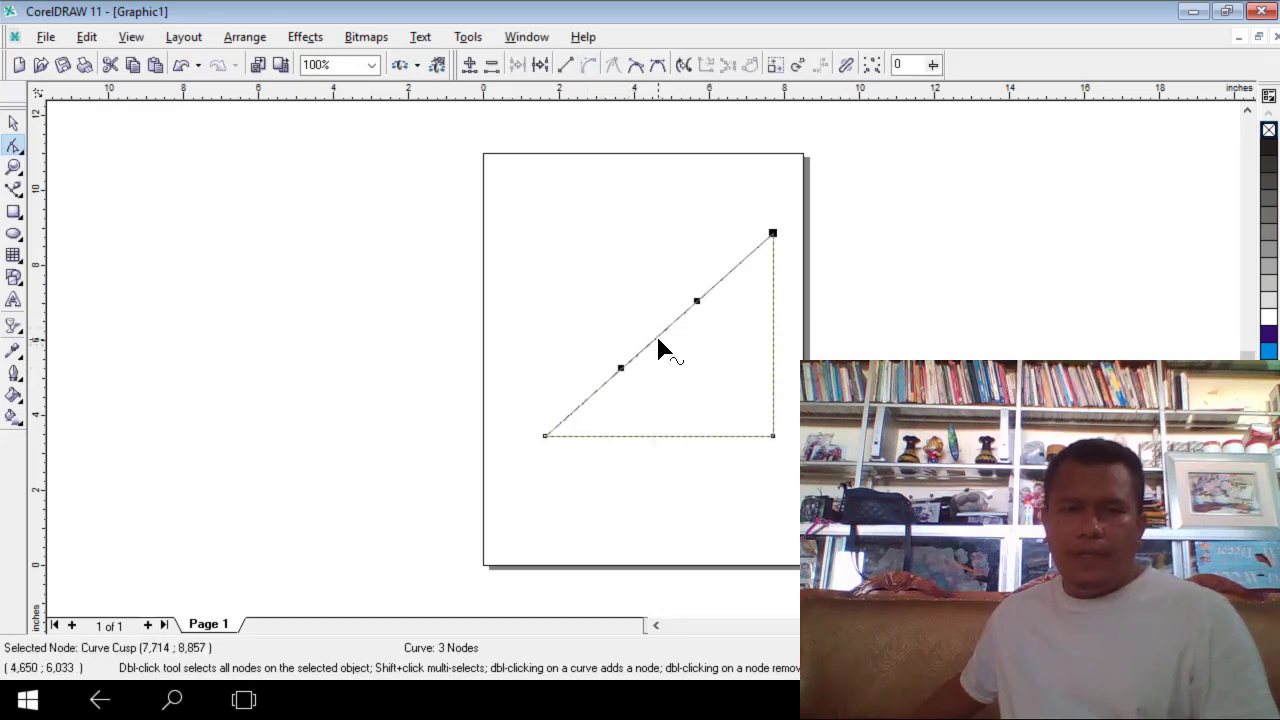
{"action": "left_click_drag", "start_coordinate": [648, 328], "coordinate": [629, 300]}
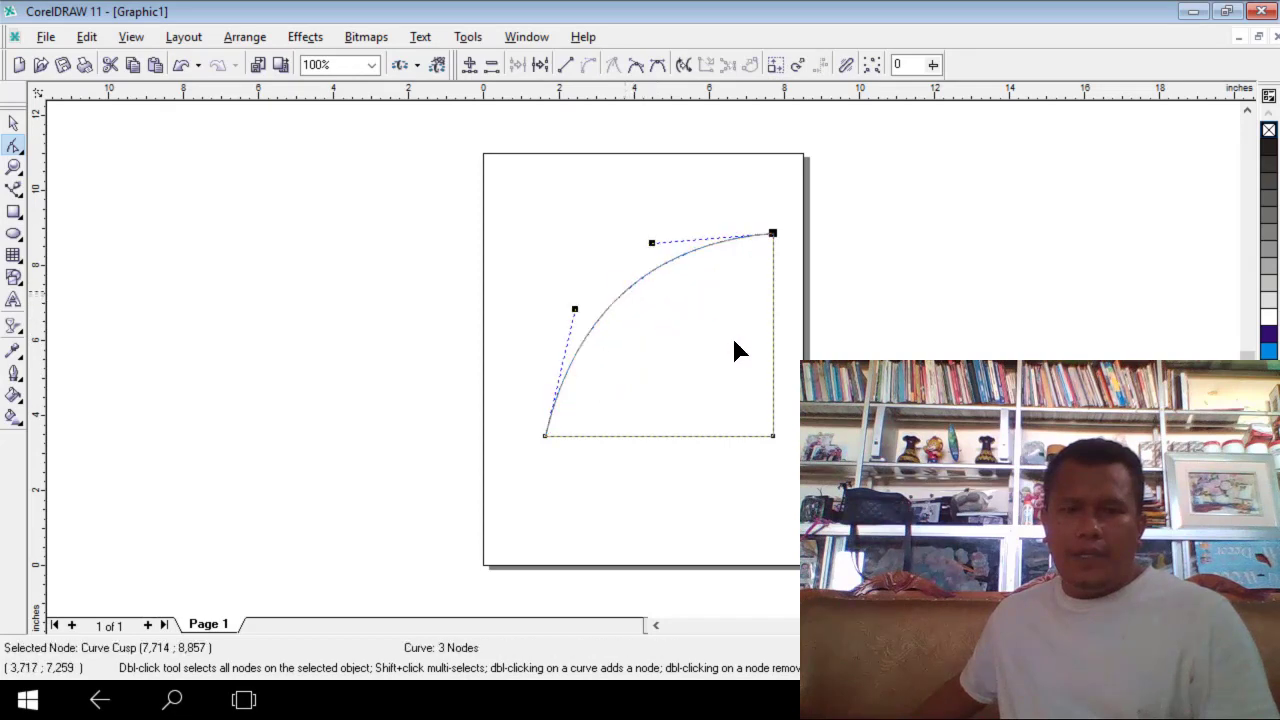
{"action": "left_click", "coordinate": [13, 122]}
- Examine the curved shape up close with the Zoom tool, up to 242%, and return the view to 100%
{"action": "left_click", "coordinate": [14, 168]}
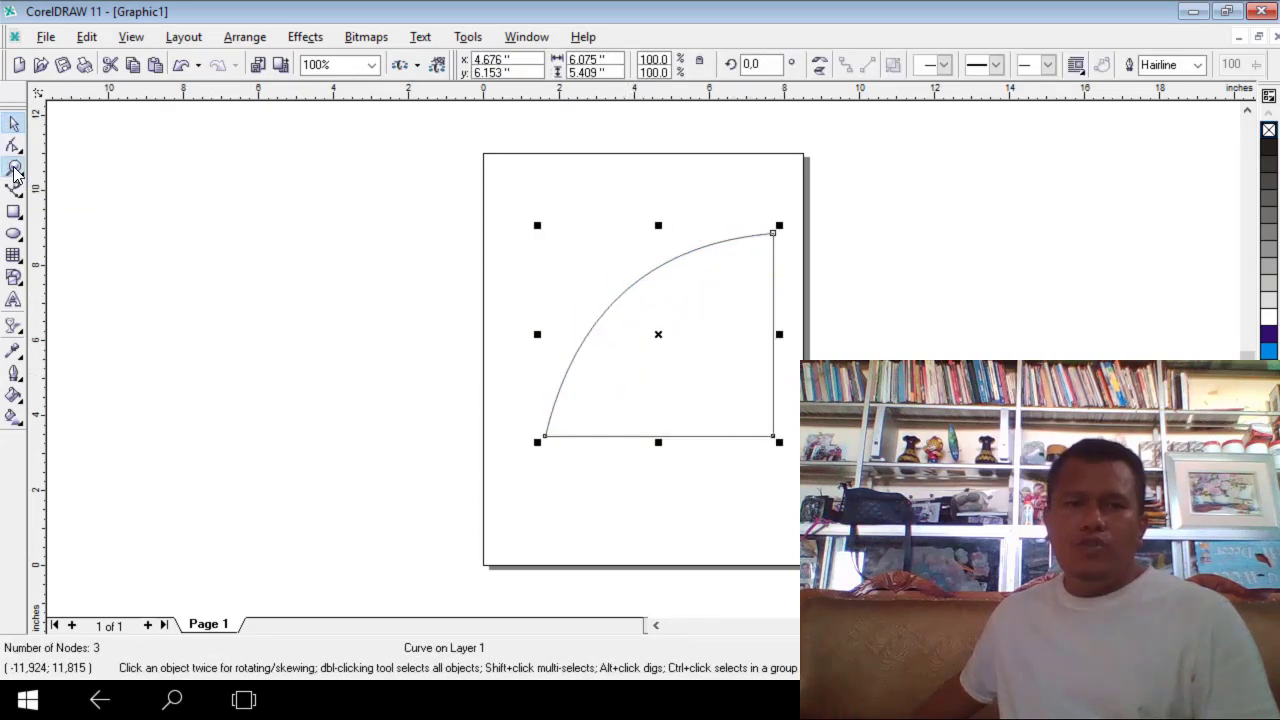
{"action": "left_click_drag", "start_coordinate": [741, 417], "coordinate": [866, 537]}
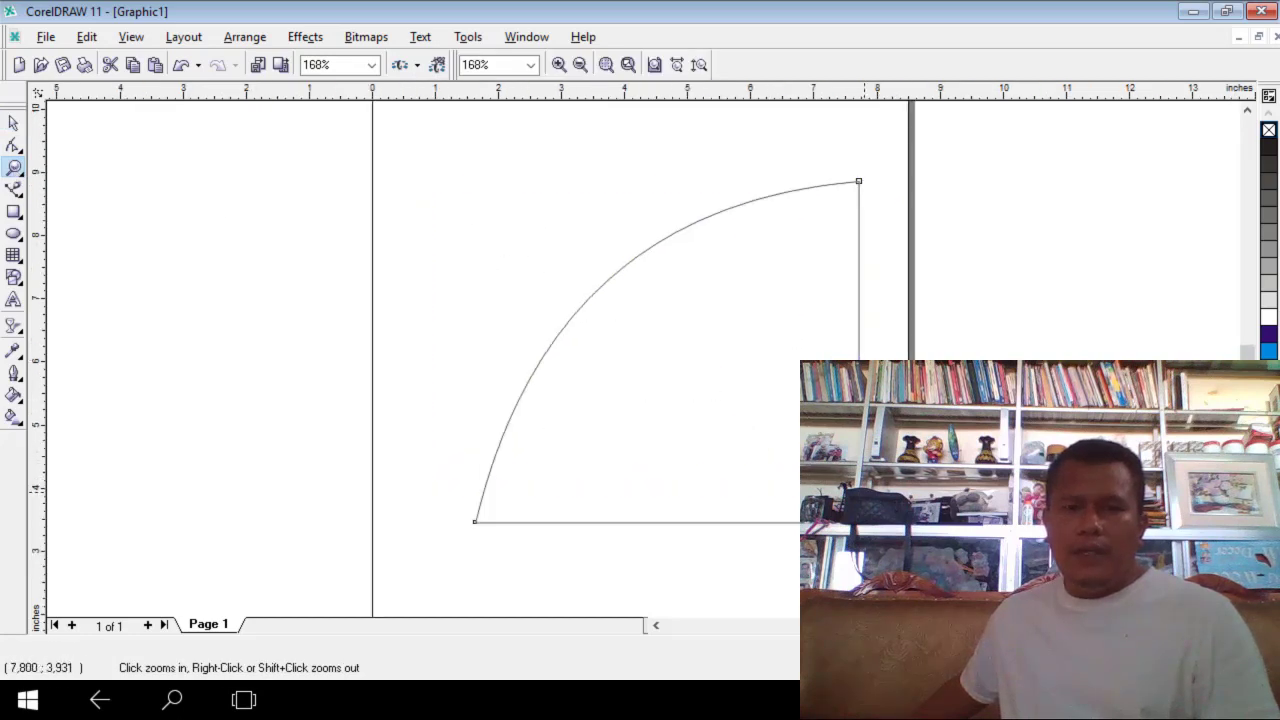
{"action": "left_click_drag", "start_coordinate": [352, 175], "coordinate": [960, 571]}
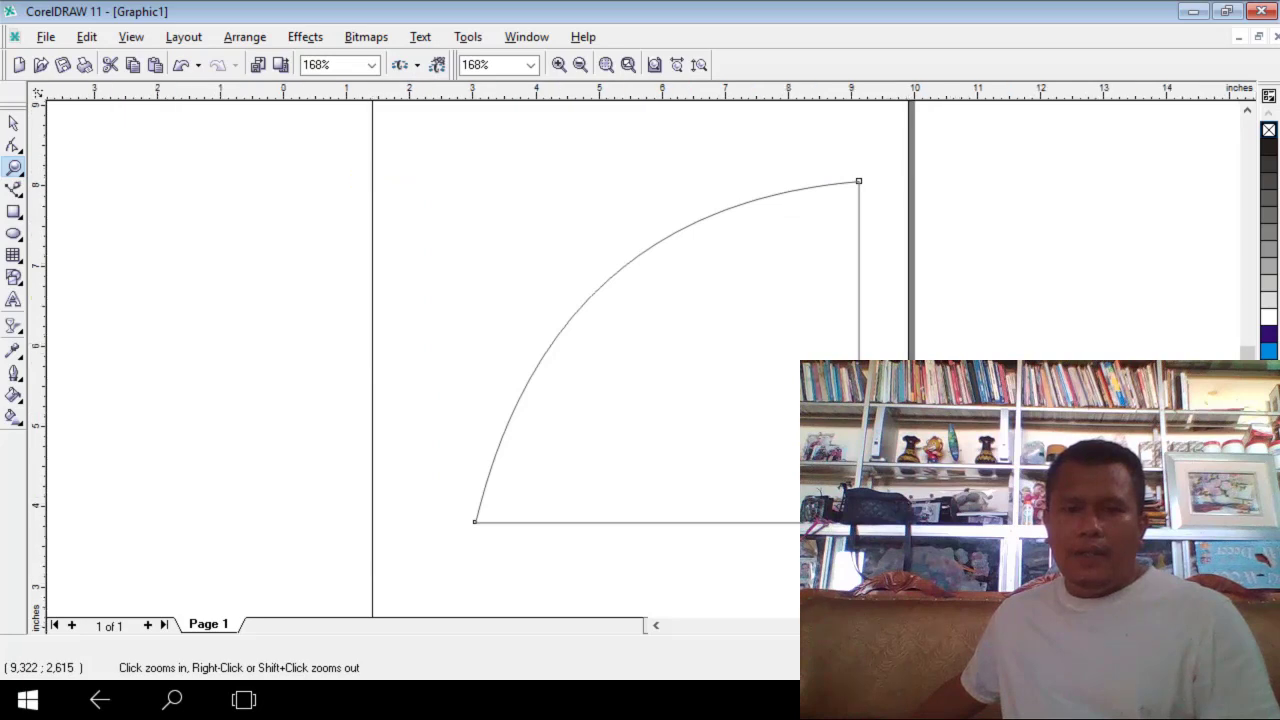
{"action": "left_click_drag", "start_coordinate": [308, 142], "coordinate": [1048, 596]}
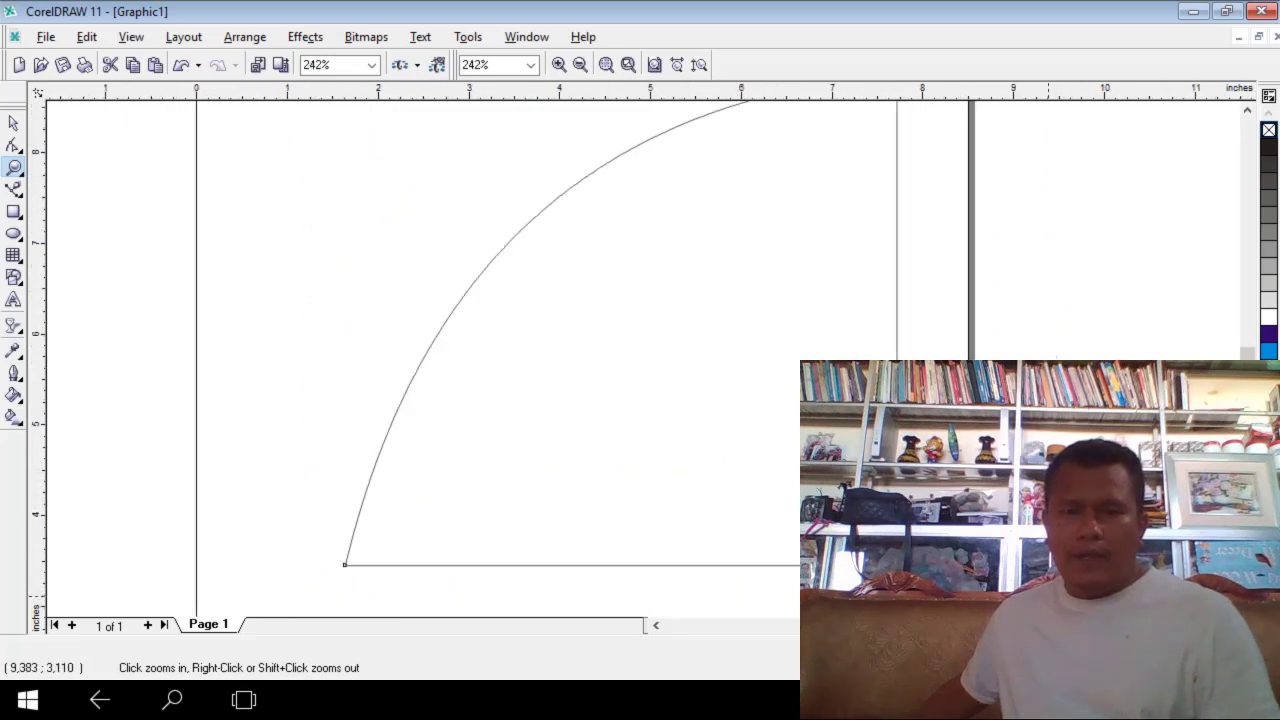
{"action": "left_click", "coordinate": [705, 365], "text": "shift"}
{"action": "left_click", "coordinate": [705, 365], "text": "shift"}
{"action": "left_click", "coordinate": [705, 365], "text": "shift"}
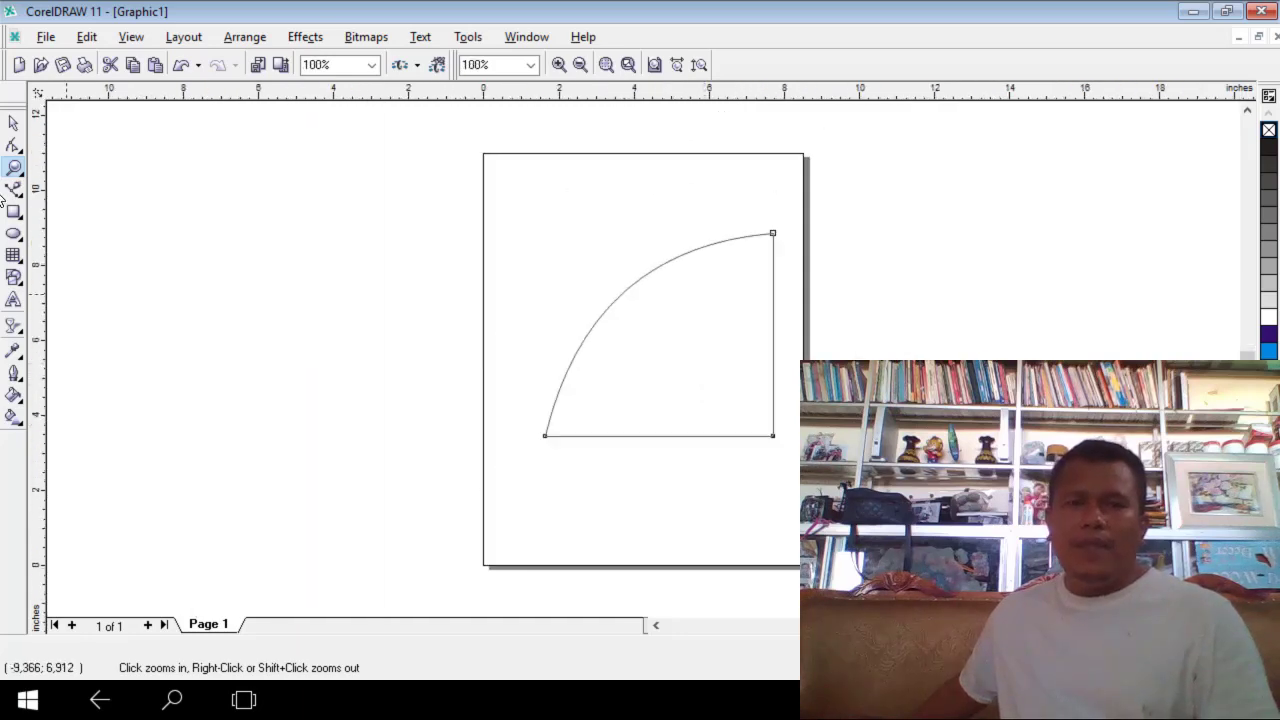
{"action": "left_click", "coordinate": [13, 122]}
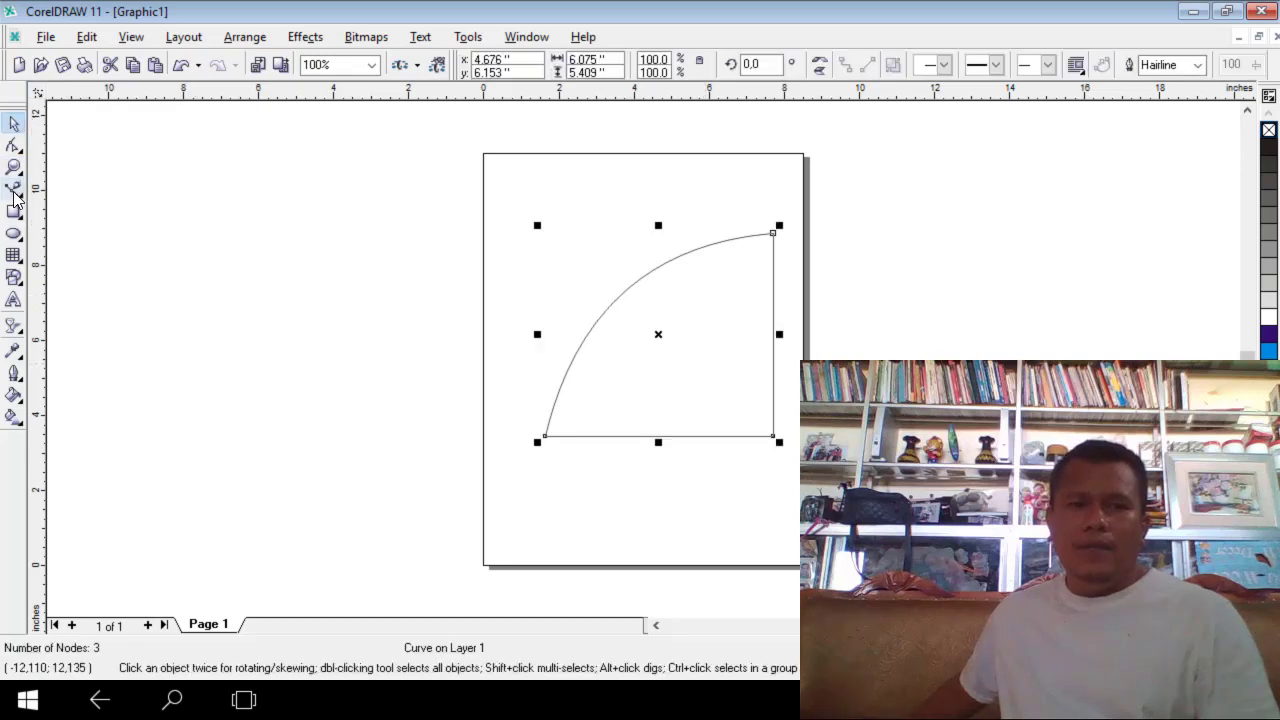
- Draw a closed 12-node outline of straight segments with the Bezier tool, about 4 by 3 inches, left of the page, and select it
{"action": "left_click", "coordinate": [14, 191]}
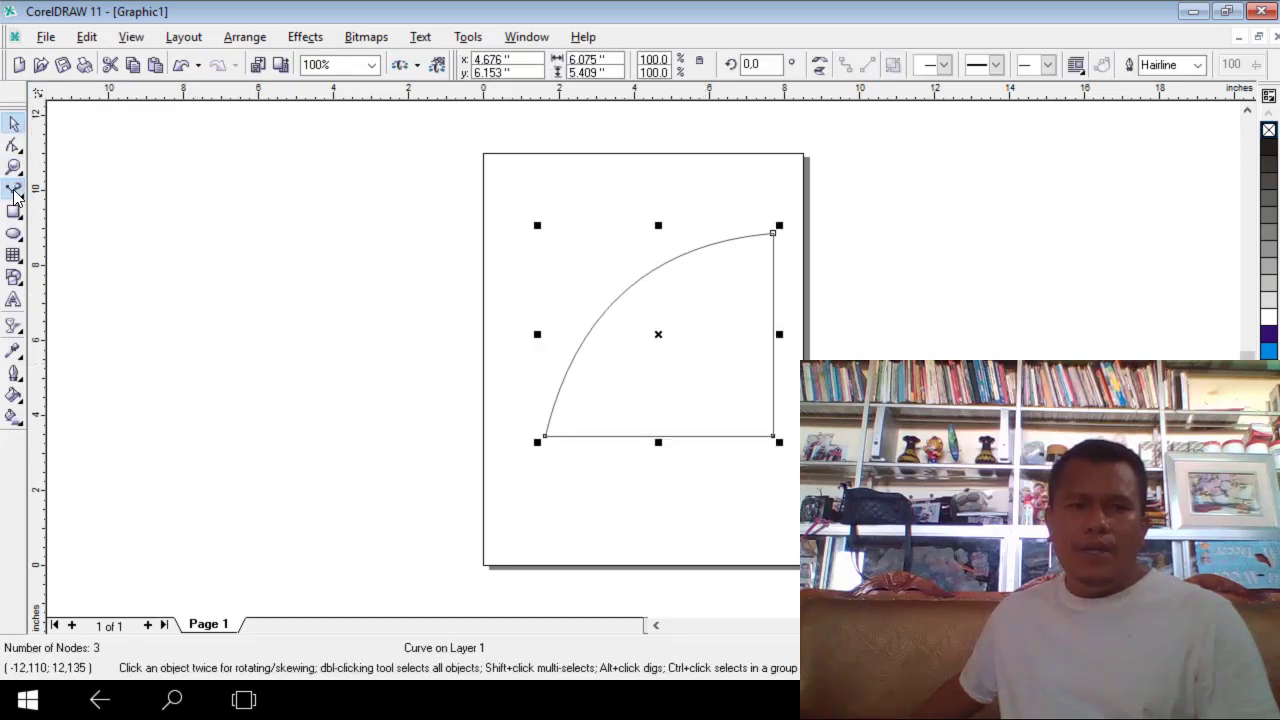
{"action": "left_click", "coordinate": [298, 313]}
{"action": "left_click", "coordinate": [426, 327]}
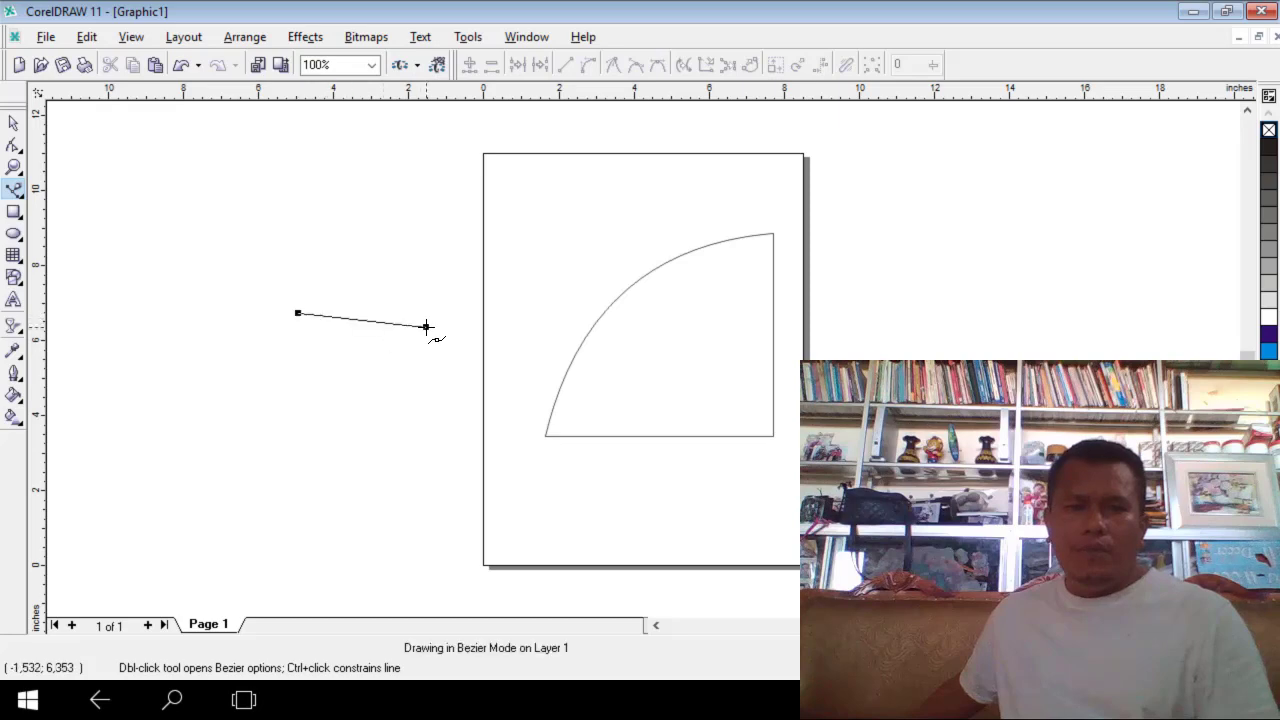
{"action": "left_click_drag", "start_coordinate": [443, 277], "coordinate": [432, 222]}
{"action": "left_click", "coordinate": [432, 222]}
{"action": "left_click", "coordinate": [401, 211]}
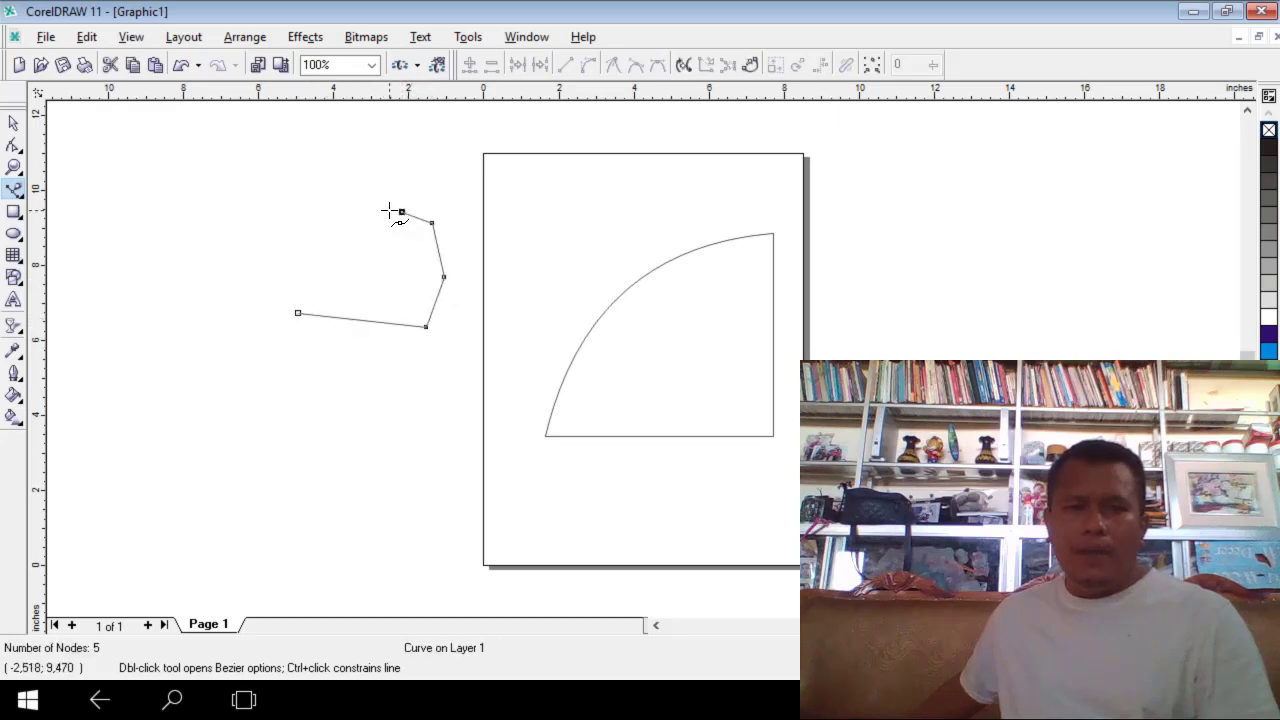
{"action": "left_click", "coordinate": [389, 210]}
{"action": "left_click", "coordinate": [361, 218]}
{"action": "left_click", "coordinate": [341, 228]}
{"action": "left_click", "coordinate": [330, 245]}
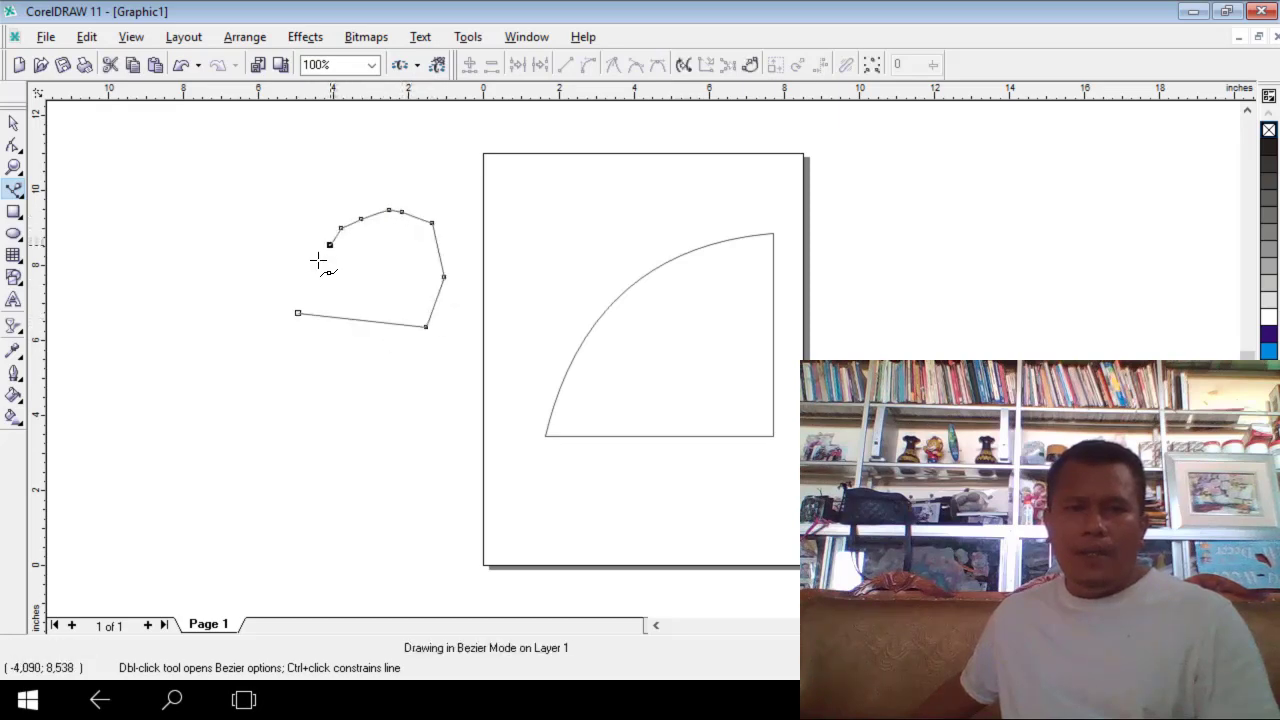
{"action": "left_click", "coordinate": [315, 263]}
{"action": "left_click", "coordinate": [304, 282]}
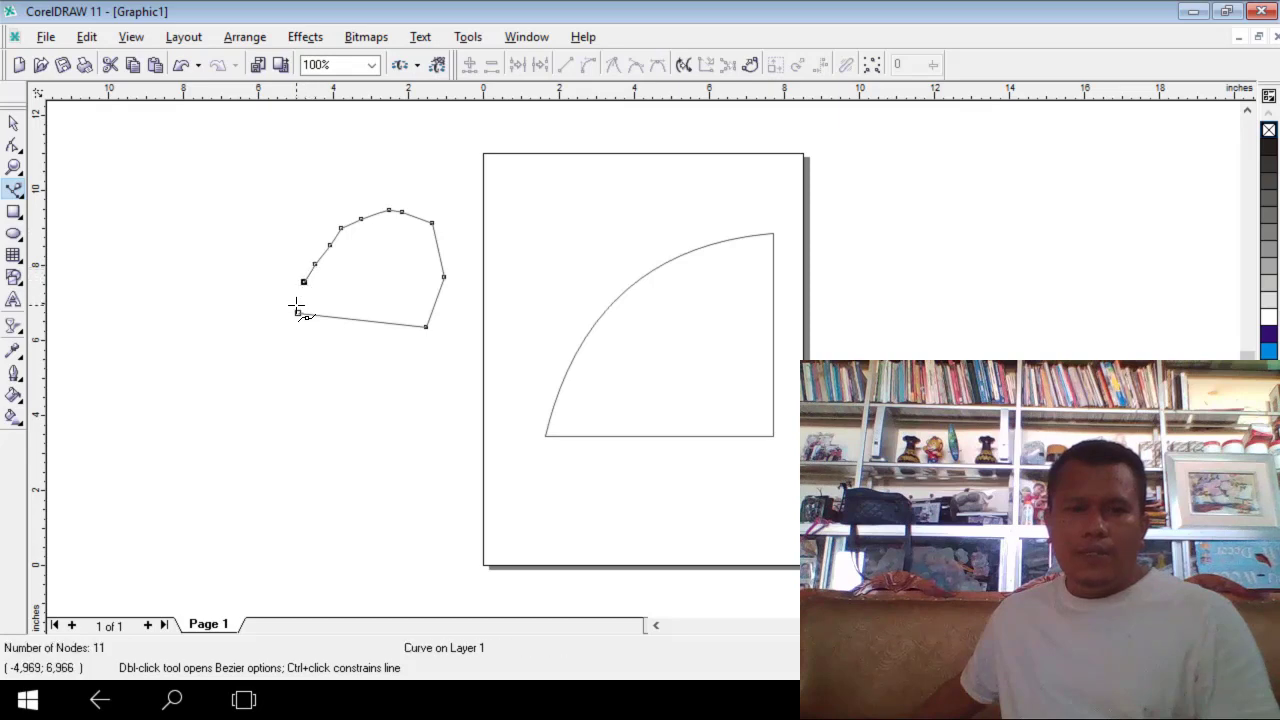
{"action": "left_click", "coordinate": [295, 304]}
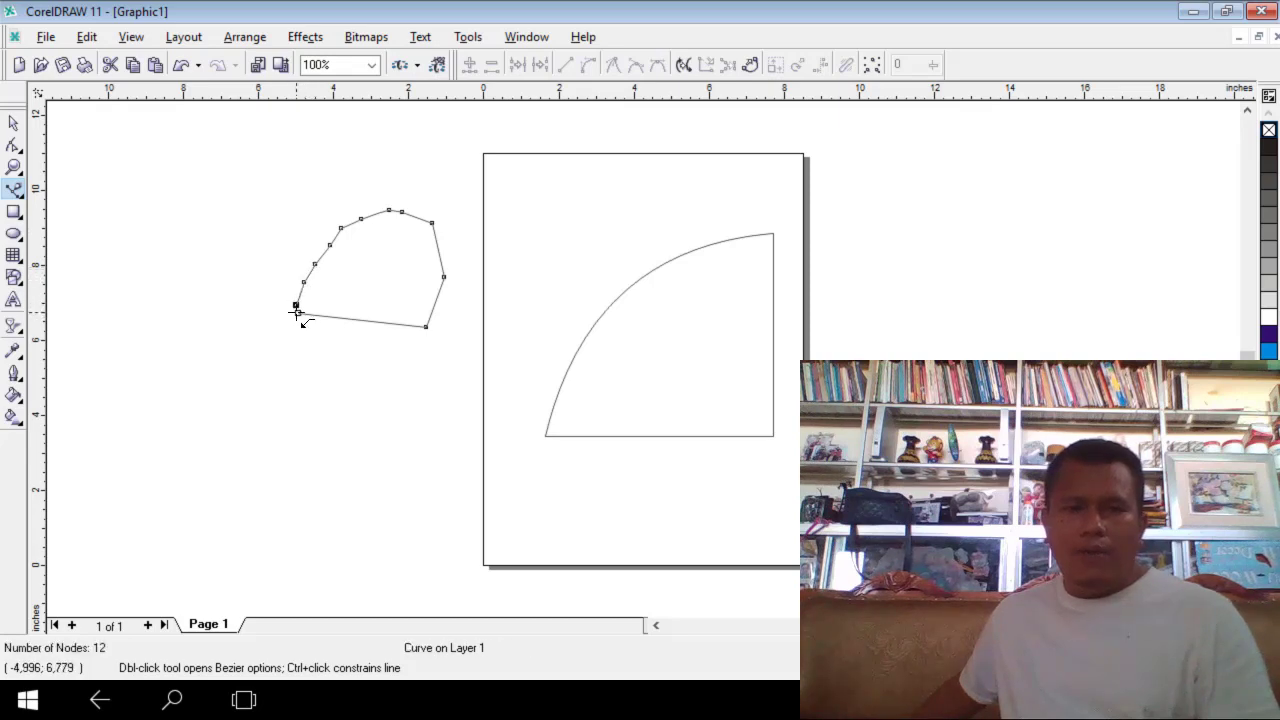
{"action": "left_click", "coordinate": [297, 313]}
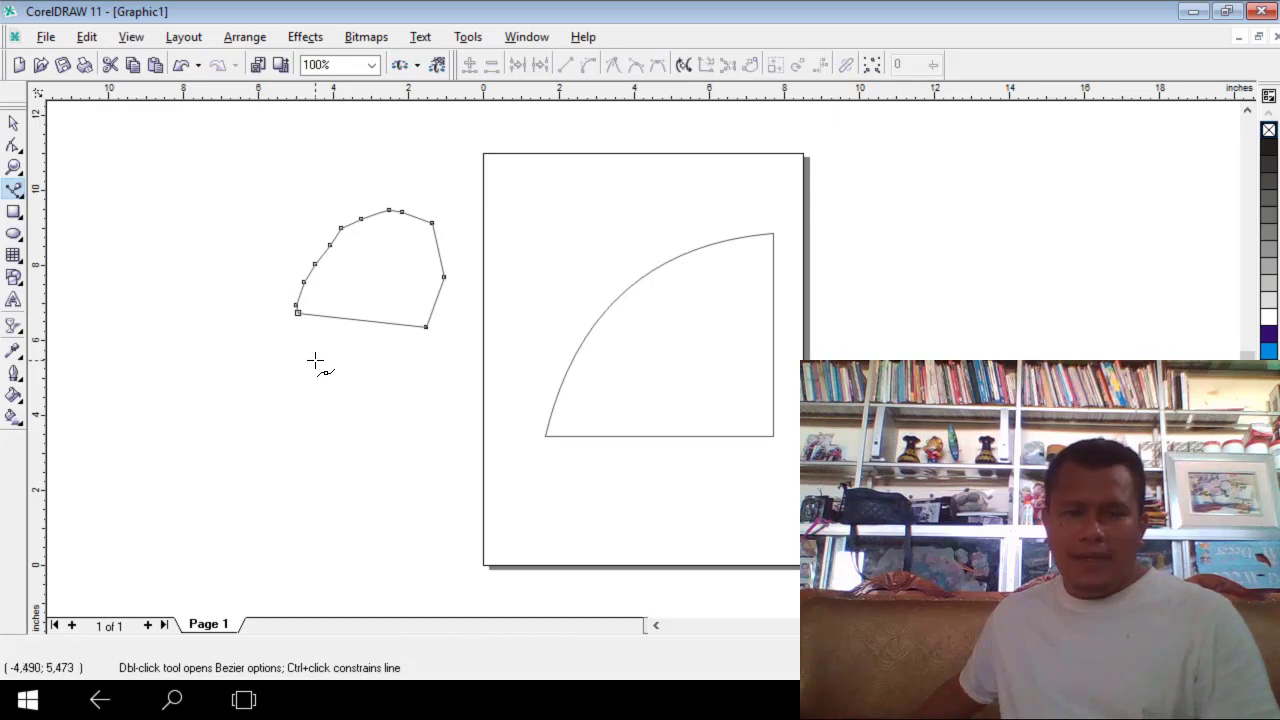
{"action": "left_click", "coordinate": [13, 122]}
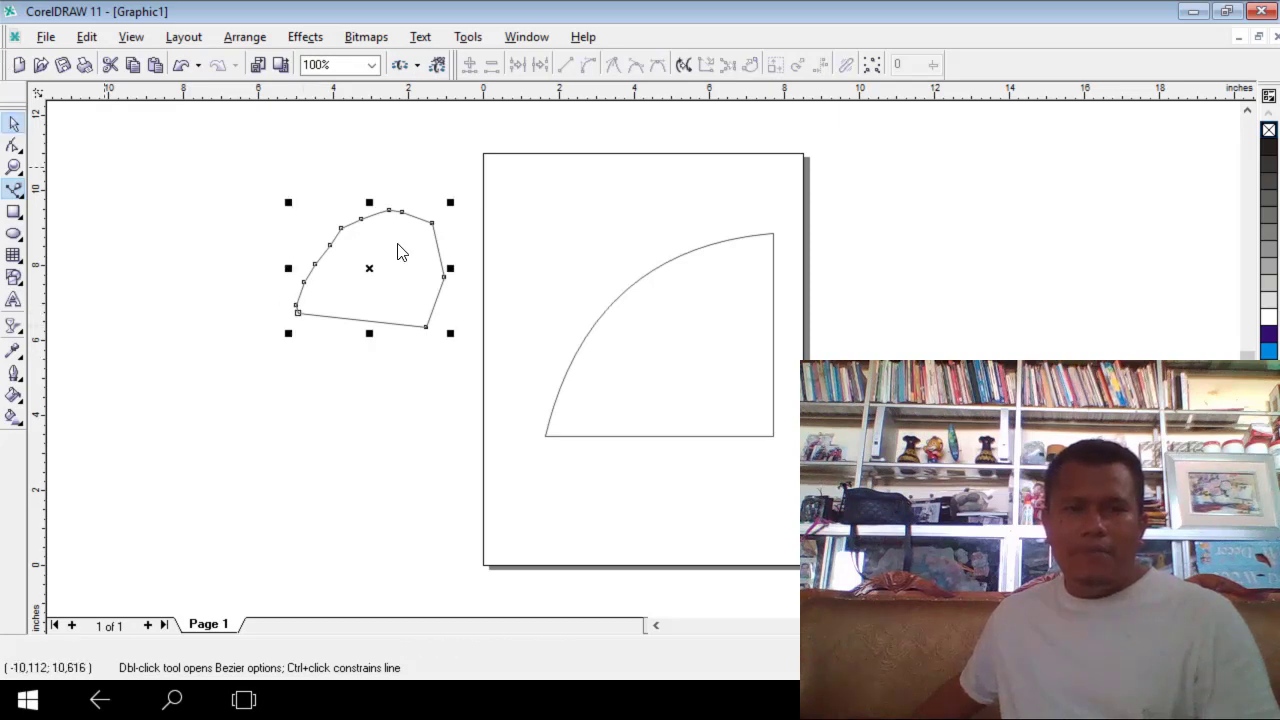
- Move the 12-node outline onto the page's upper-left area and delete it
{"action": "left_click_drag", "start_coordinate": [520, 211], "coordinate": [492, 229]}
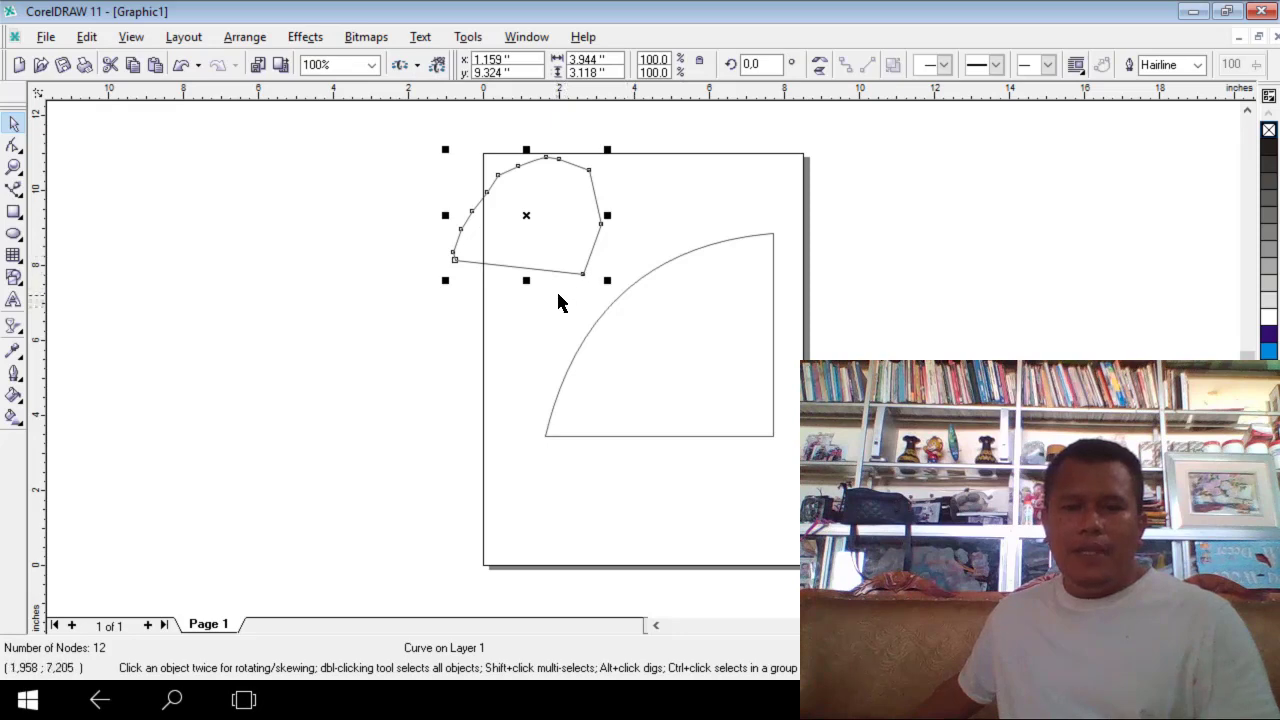
{"action": "key", "text": "Delete"}
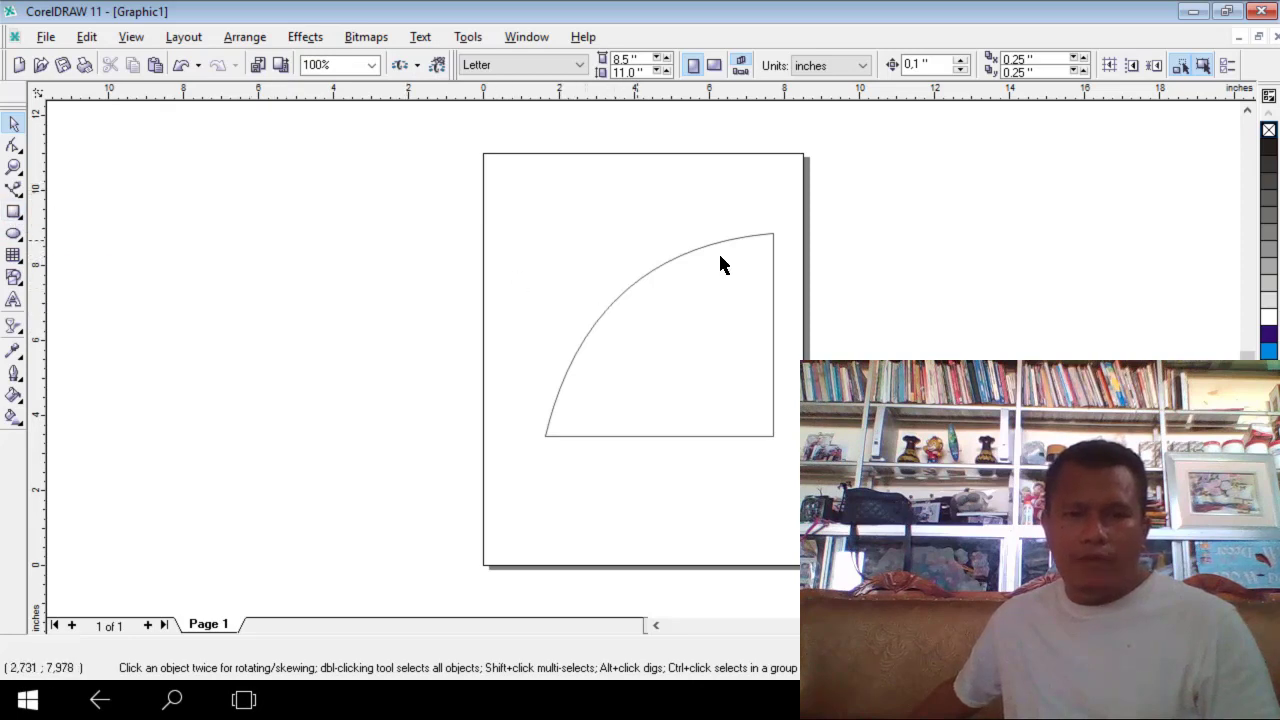
- Draw an ellipse about 2.7 by 2.3 inches across the page's left edge and a circle about 4.4 inches wide across its bottom edge
{"action": "left_click", "coordinate": [14, 235]}
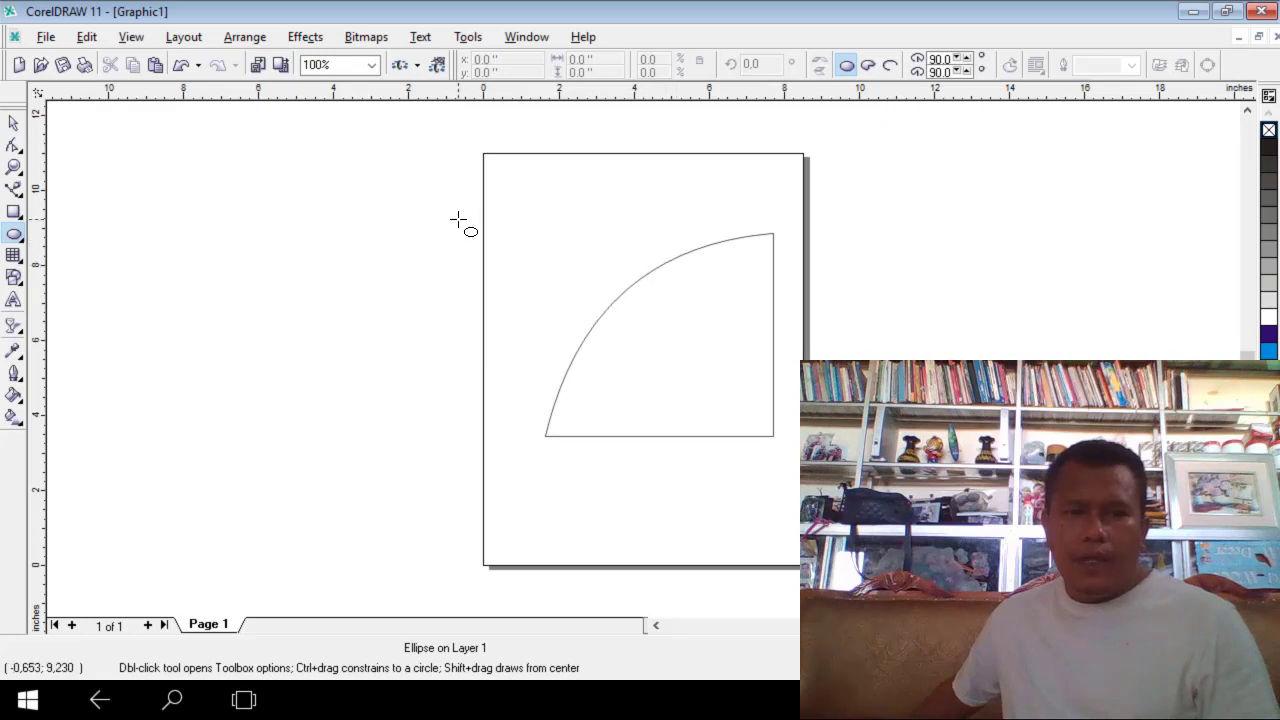
{"action": "left_click_drag", "start_coordinate": [458, 218], "coordinate": [560, 306]}
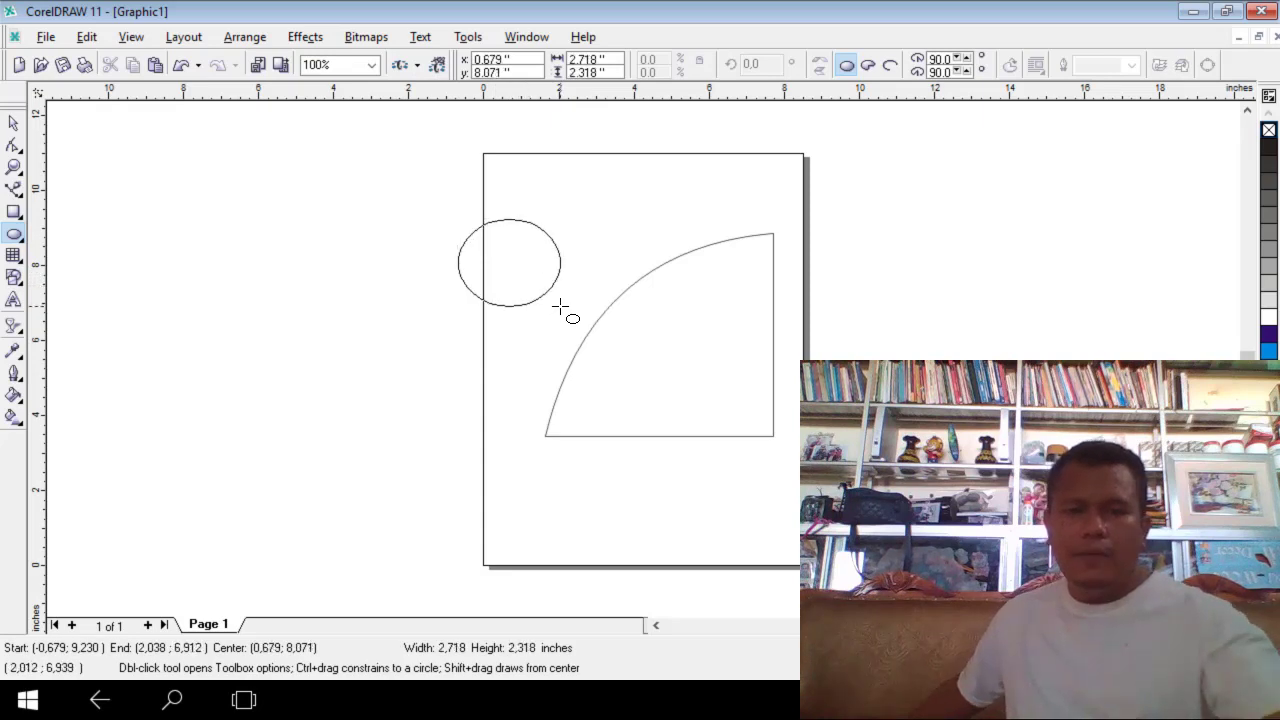
{"action": "left_click_drag", "start_coordinate": [560, 306], "coordinate": [560, 306]}
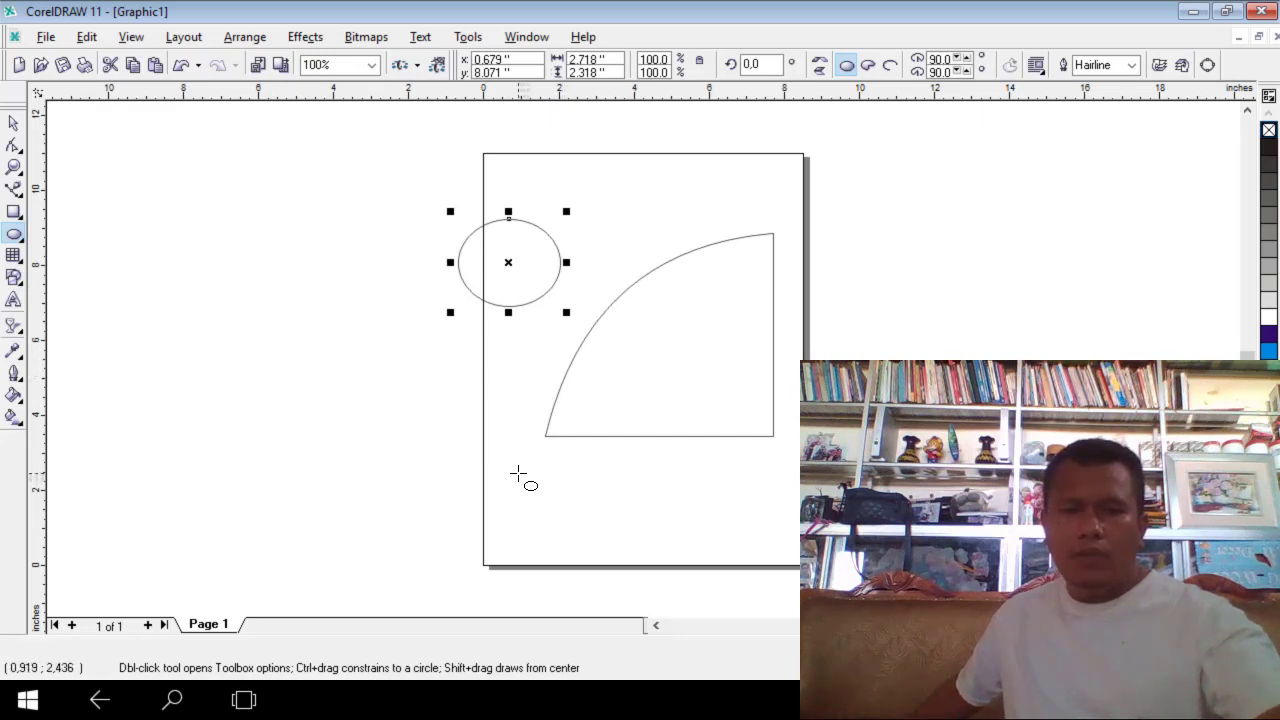
{"action": "left_click_drag", "start_coordinate": [518, 472], "coordinate": [684, 568]}
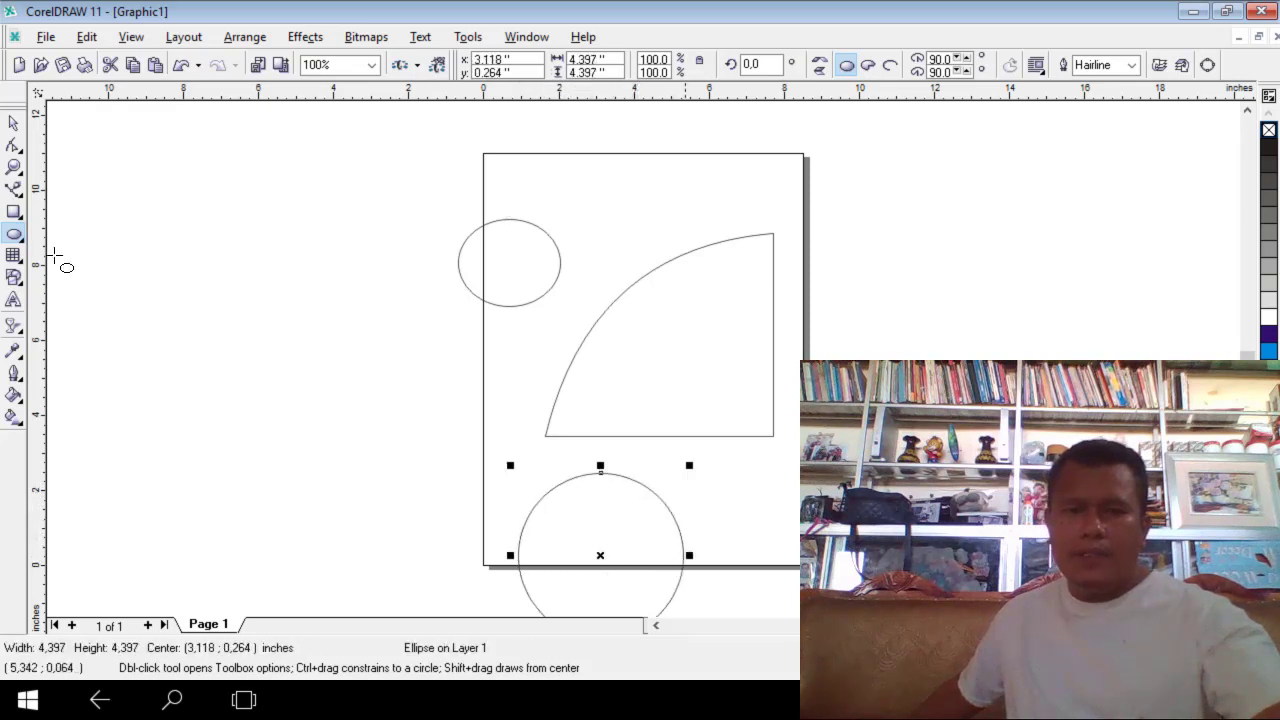
- Move the large circle to the top of the page and the small ellipse fully onto the page beside it
{"action": "left_click", "coordinate": [14, 125]}
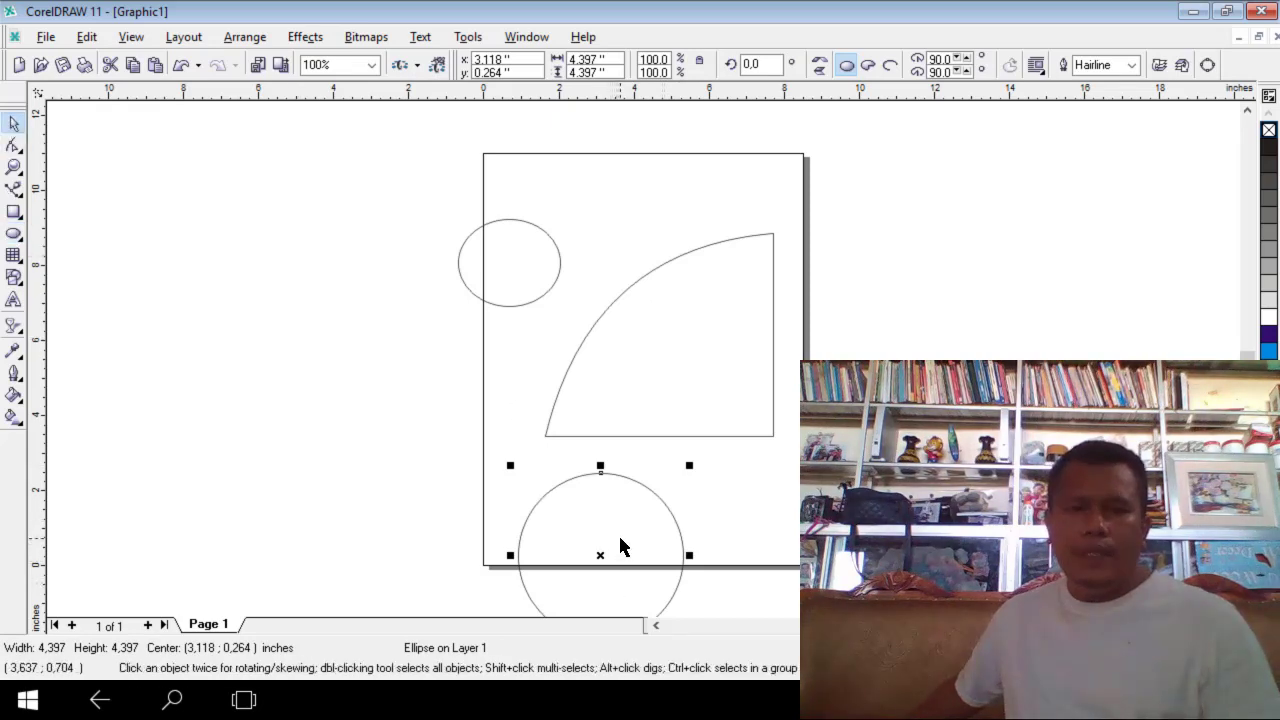
{"action": "left_click_drag", "start_coordinate": [620, 545], "coordinate": [675, 226]}
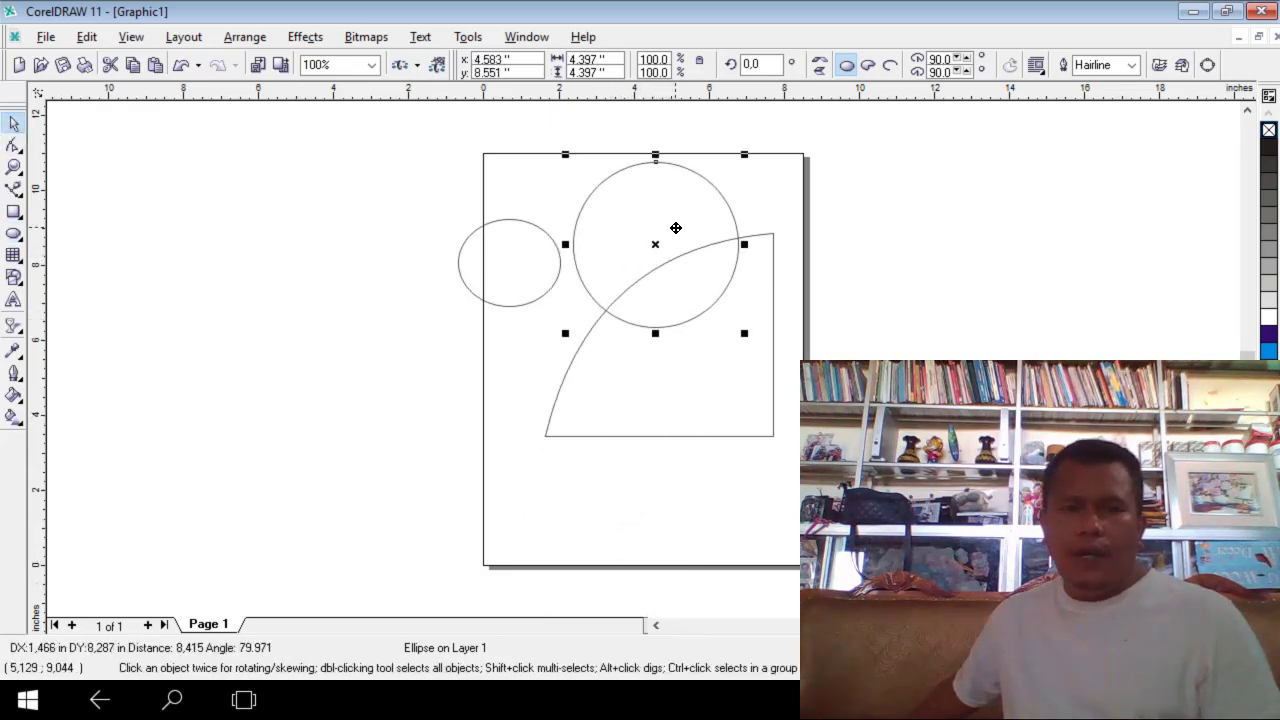
{"action": "left_click", "coordinate": [520, 280]}
{"action": "left_click_drag", "start_coordinate": [545, 293], "coordinate": [577, 335]}
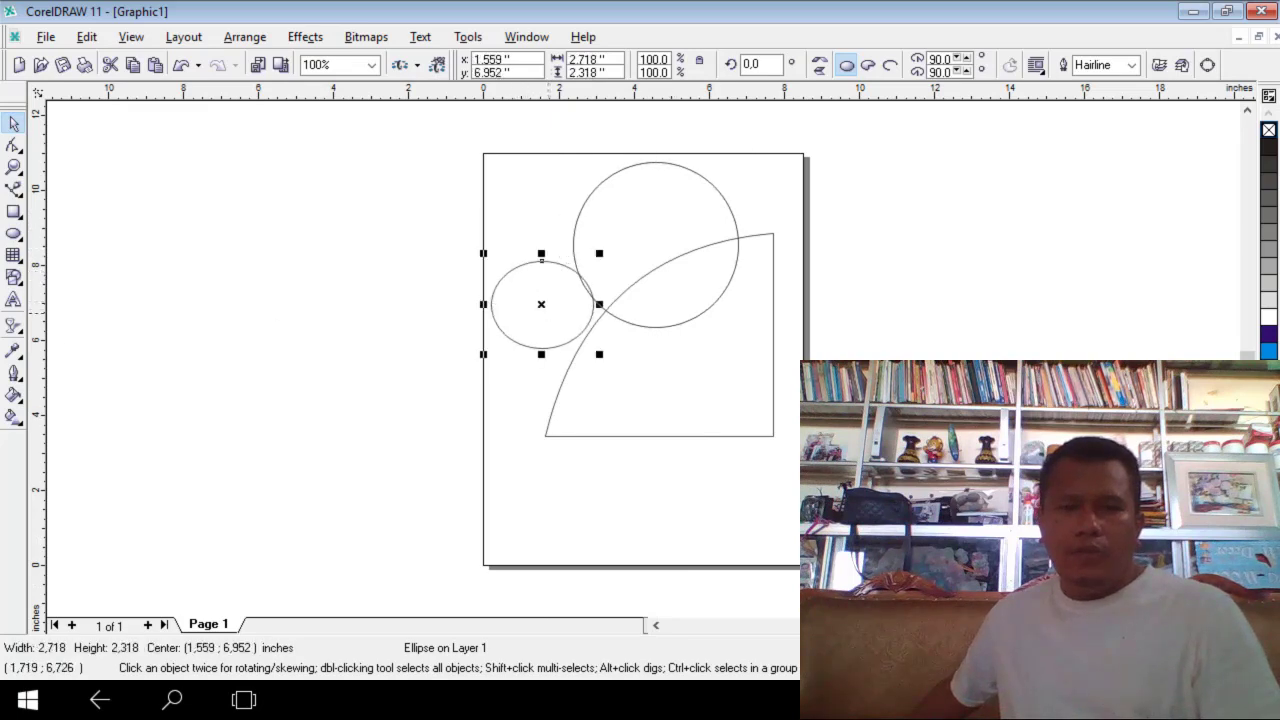
- Draw an ellipse about 3.2 by 2.2 inches below the curved shape near the bottom of the page
{"action": "left_click", "coordinate": [13, 234]}
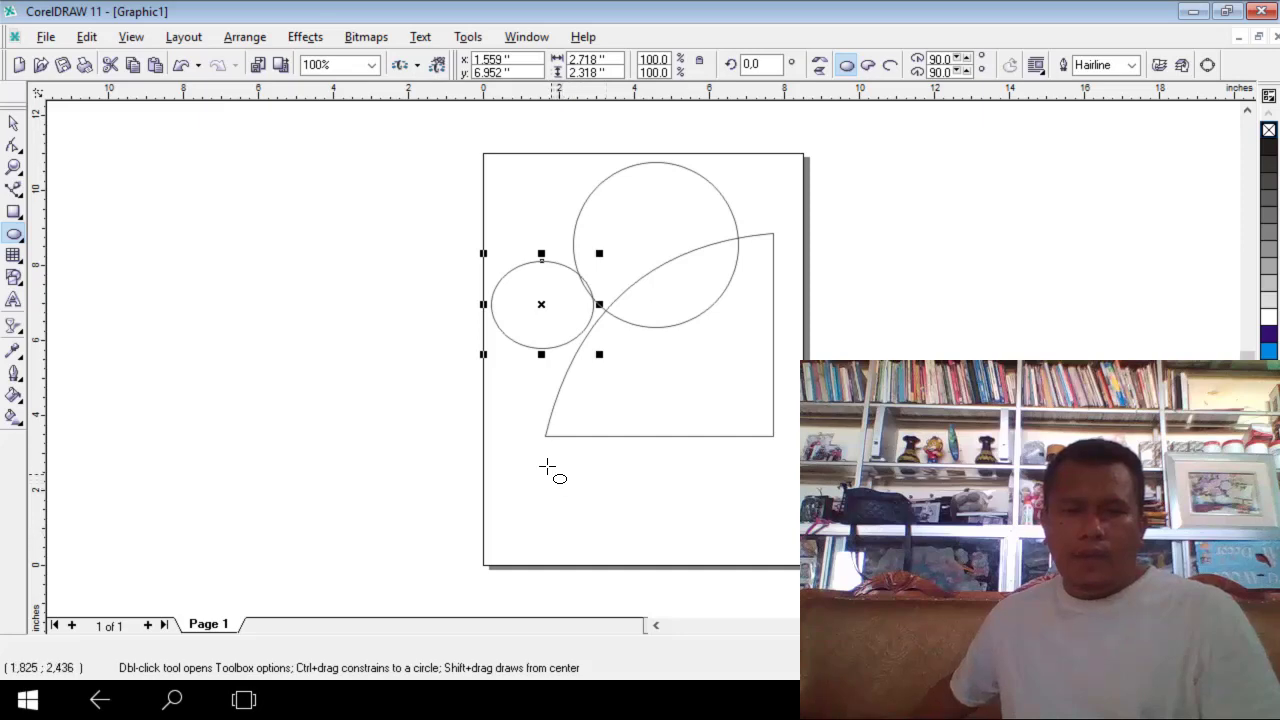
{"action": "left_click", "coordinate": [576, 487]}
{"action": "left_click_drag", "start_coordinate": [620, 524], "coordinate": [668, 548]}
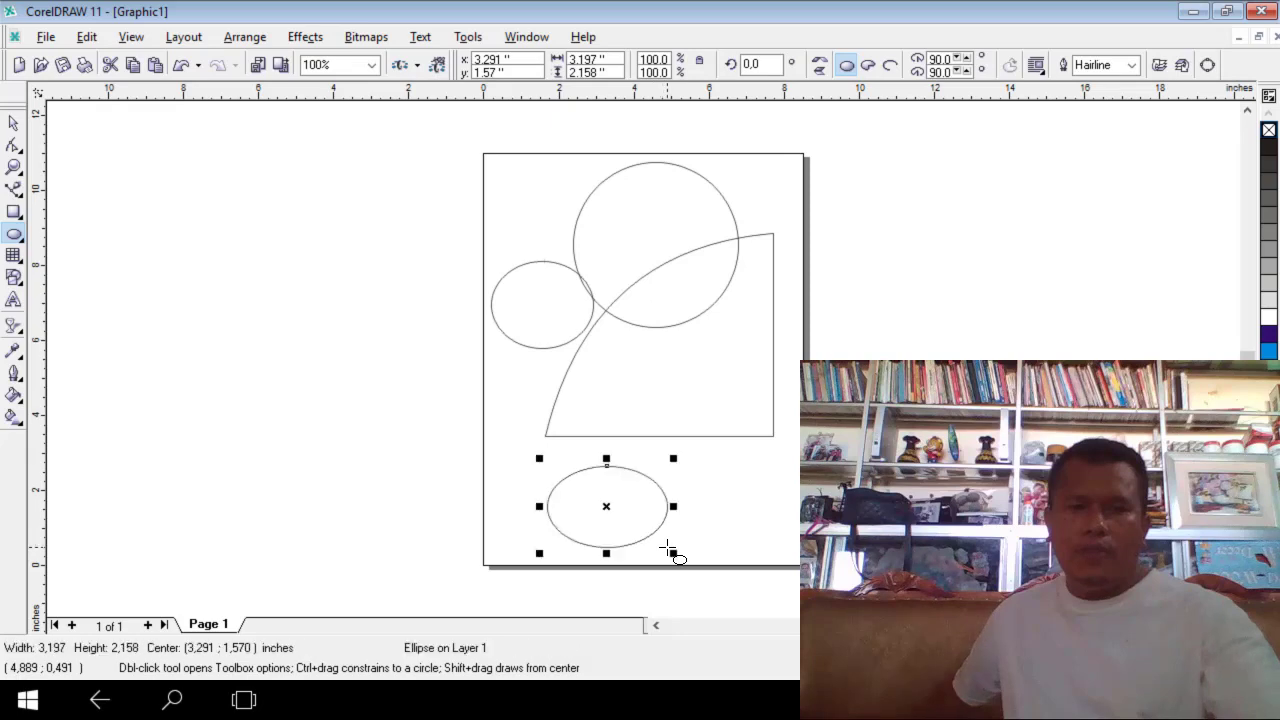
{"action": "left_click", "coordinate": [13, 122]}
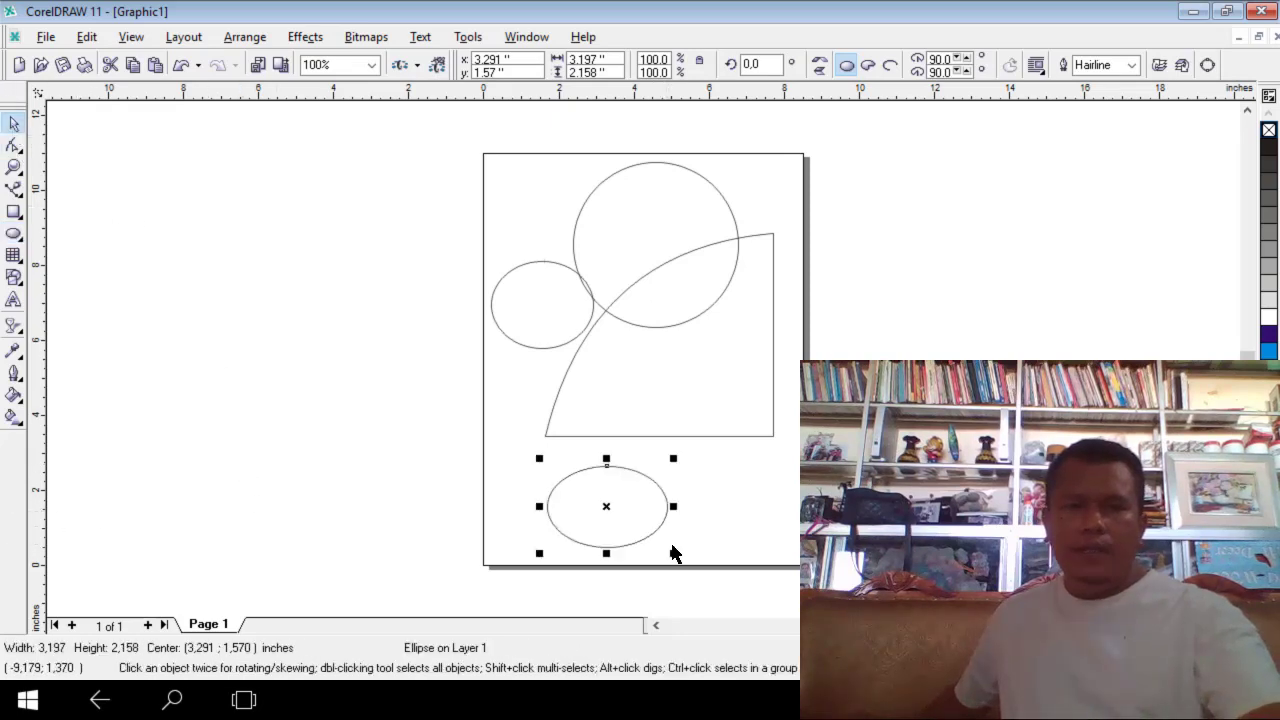
- Draw a graph paper grid of 3 columns and 3 rows, about 8.3 by 5.9 inches, left of the page
{"action": "left_click", "coordinate": [13, 255]}
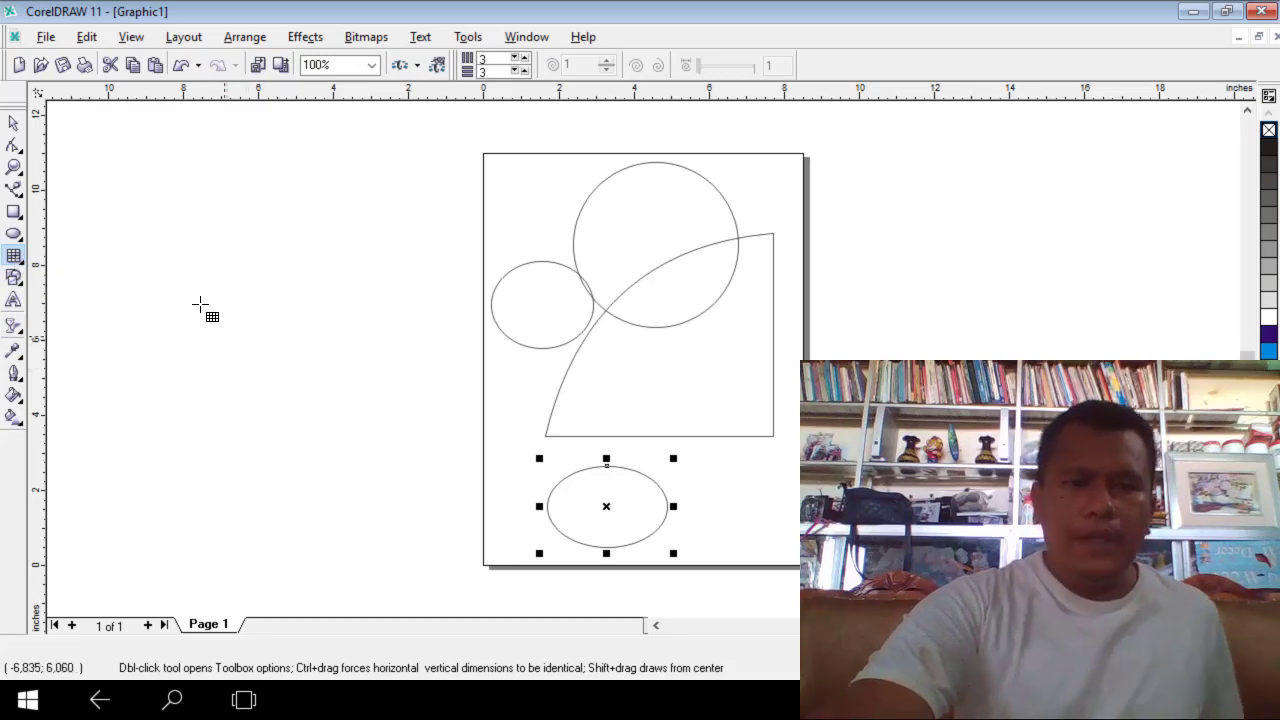
{"action": "left_click_drag", "start_coordinate": [137, 246], "coordinate": [448, 470]}
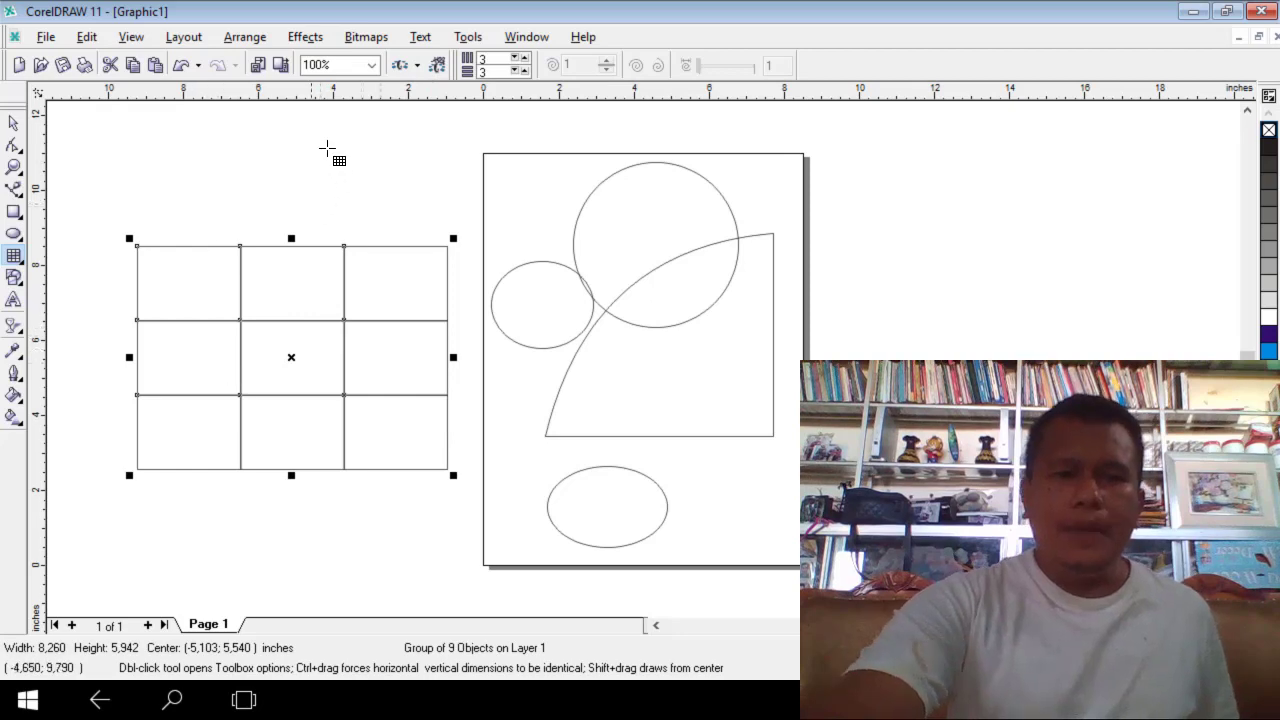
{"action": "left_click", "coordinate": [13, 122]}
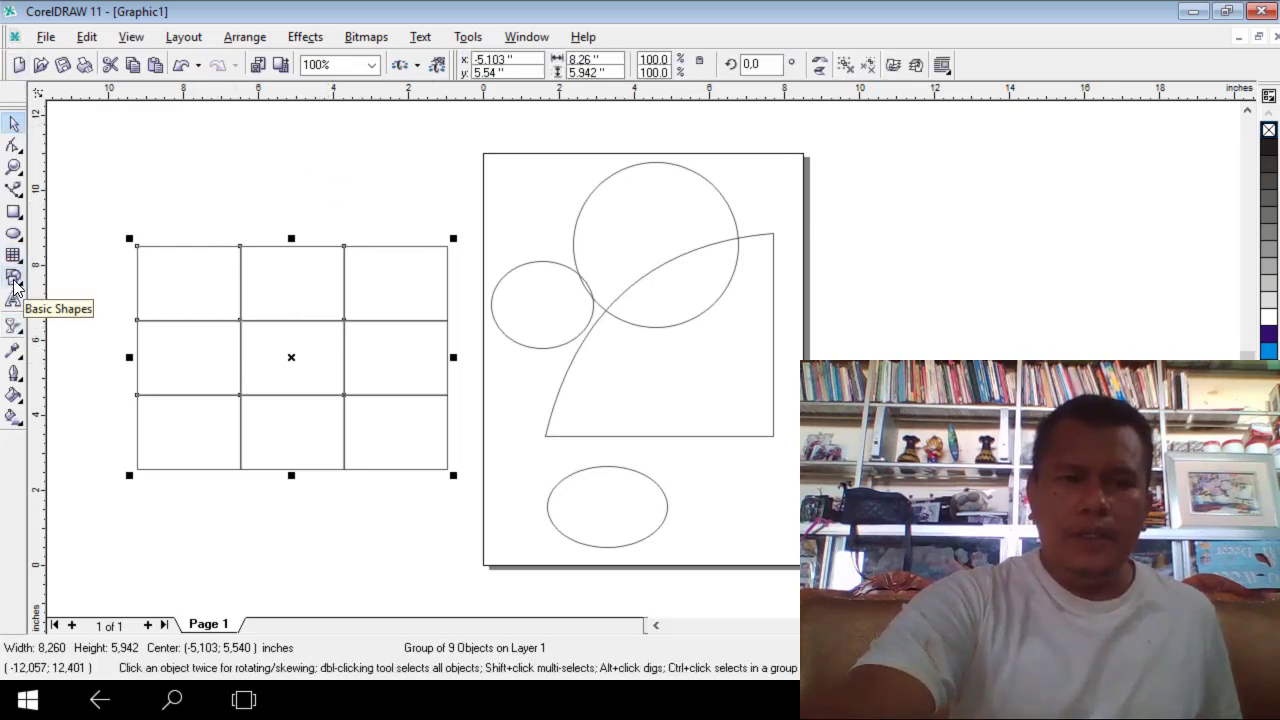
- Draw a parallelogram basic shape about 3.3 by 3.1 inches and move it into the page's lower-right corner
{"action": "left_click", "coordinate": [14, 282]}
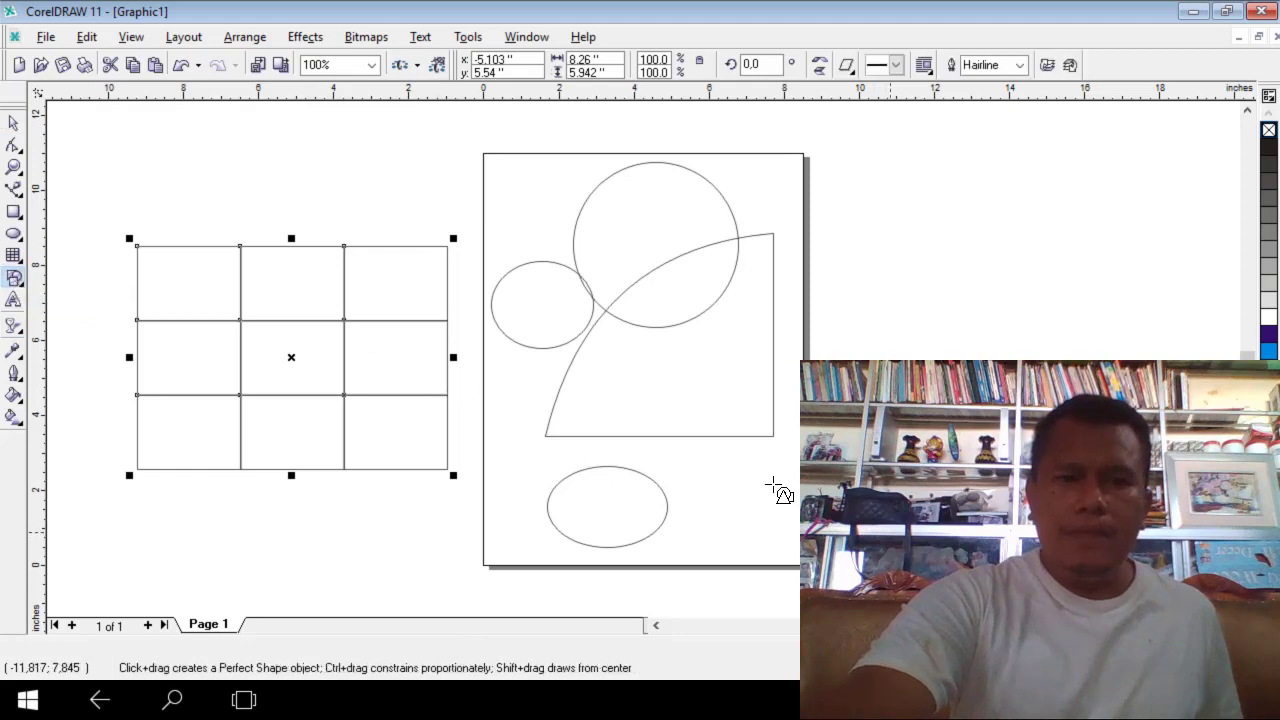
{"action": "left_click_drag", "start_coordinate": [706, 463], "coordinate": [837, 584]}
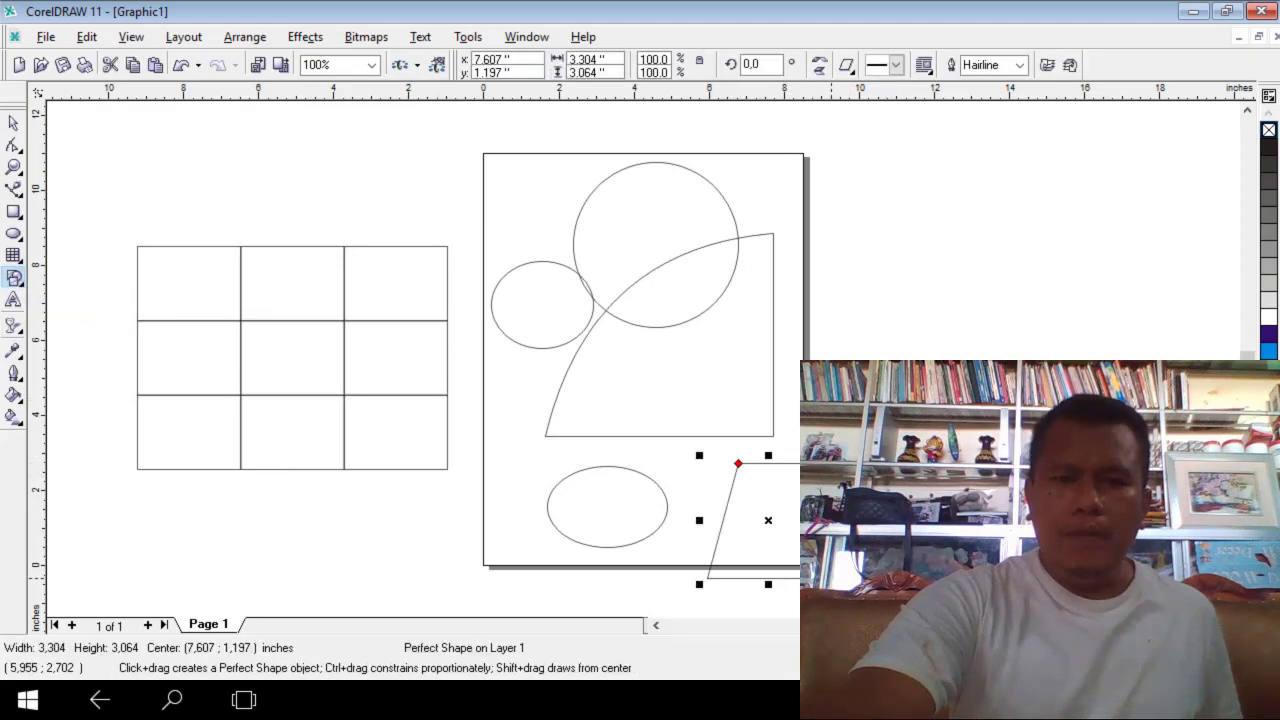
{"action": "left_click", "coordinate": [15, 123]}
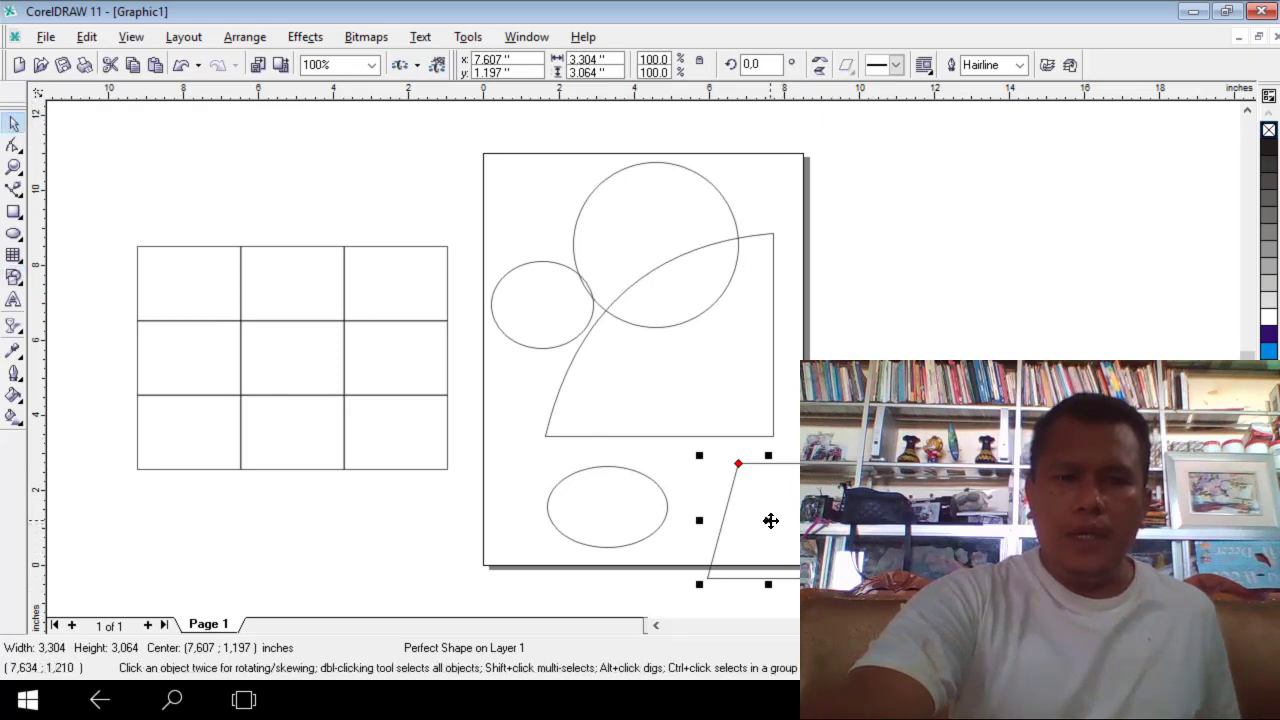
{"action": "left_click_drag", "start_coordinate": [769, 517], "coordinate": [737, 499]}
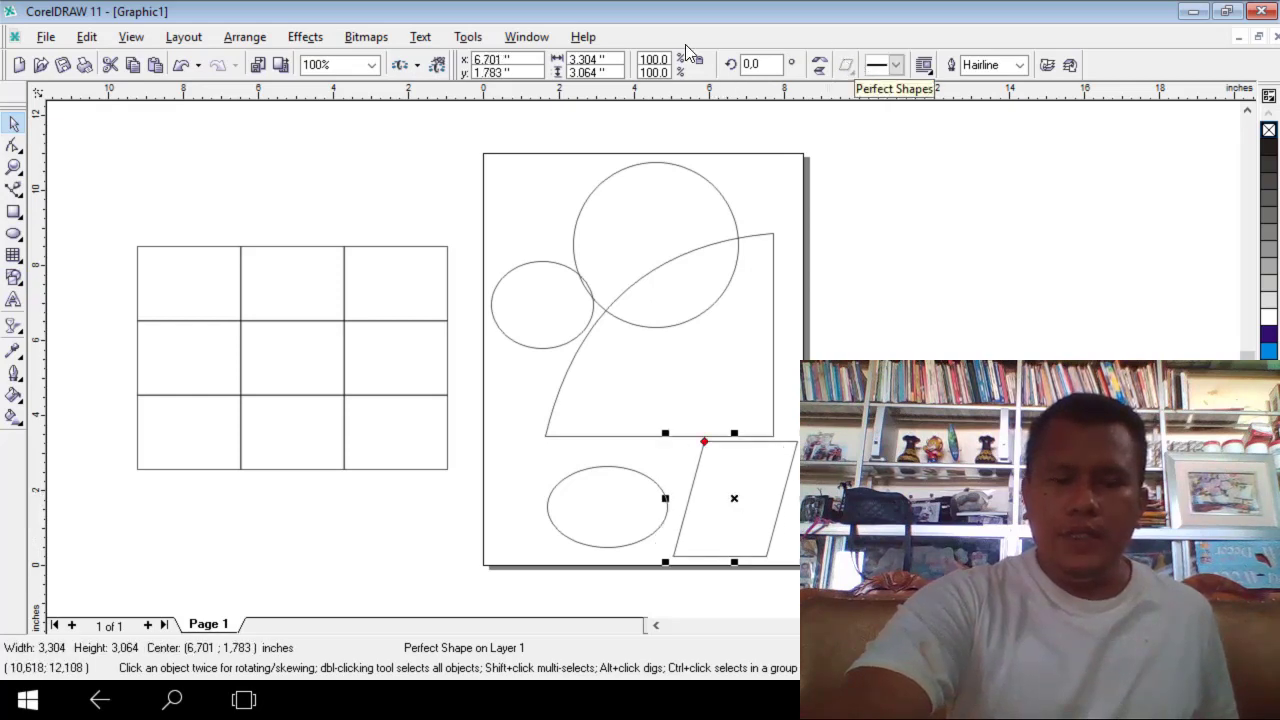
- Add a capitalised first name as 24-point AvantGarde Bk BT artistic text beside the lower ellipse
{"action": "left_click", "coordinate": [14, 311]}
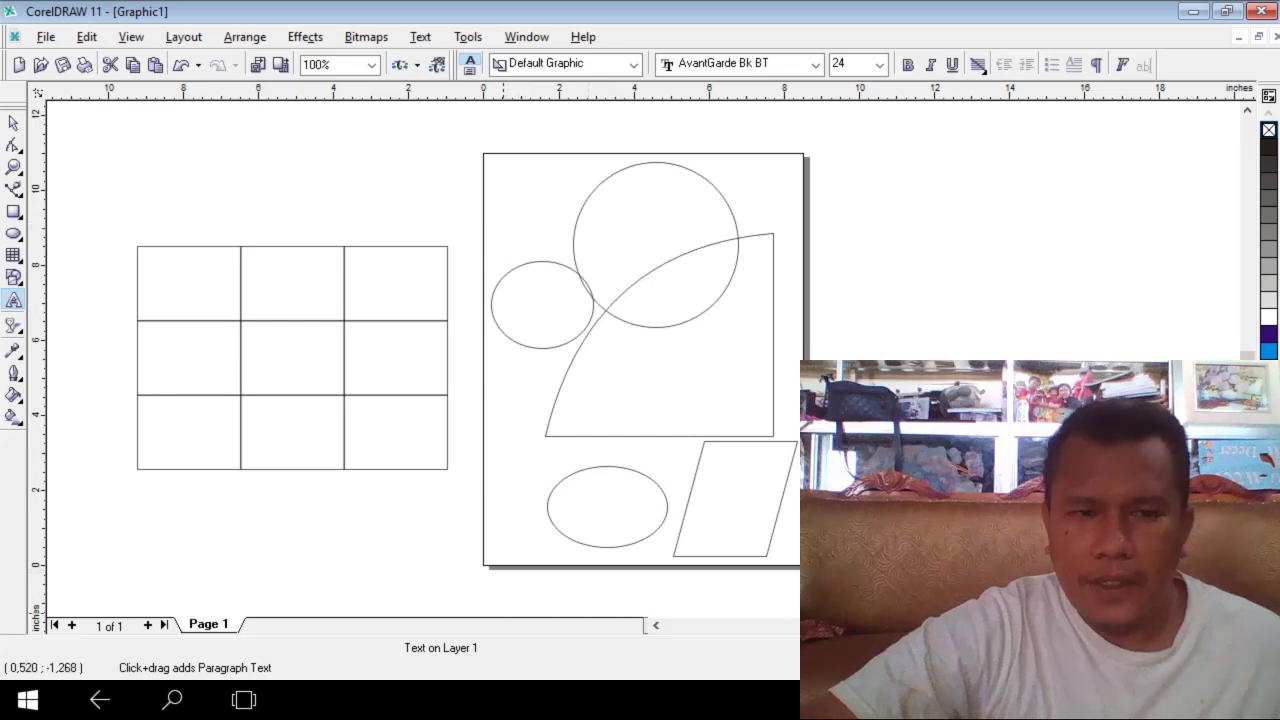
{"action": "left_click", "coordinate": [13, 145]}
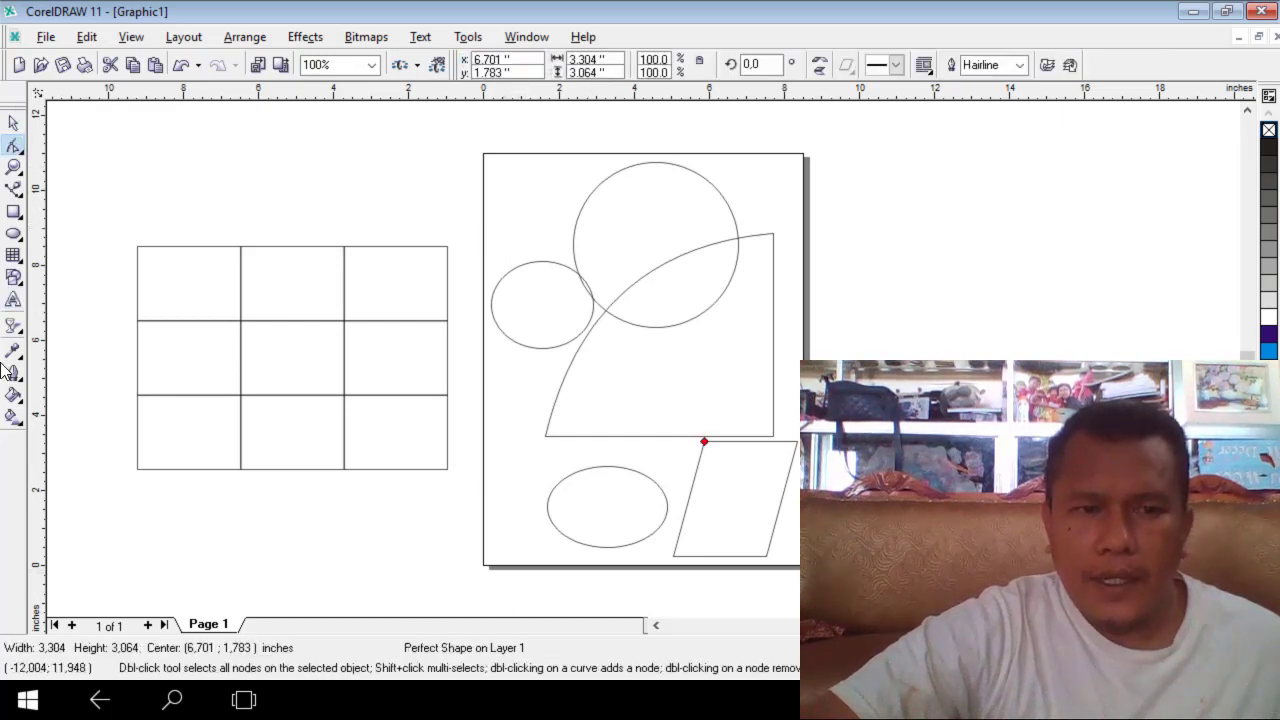
{"action": "left_click", "coordinate": [13, 300]}
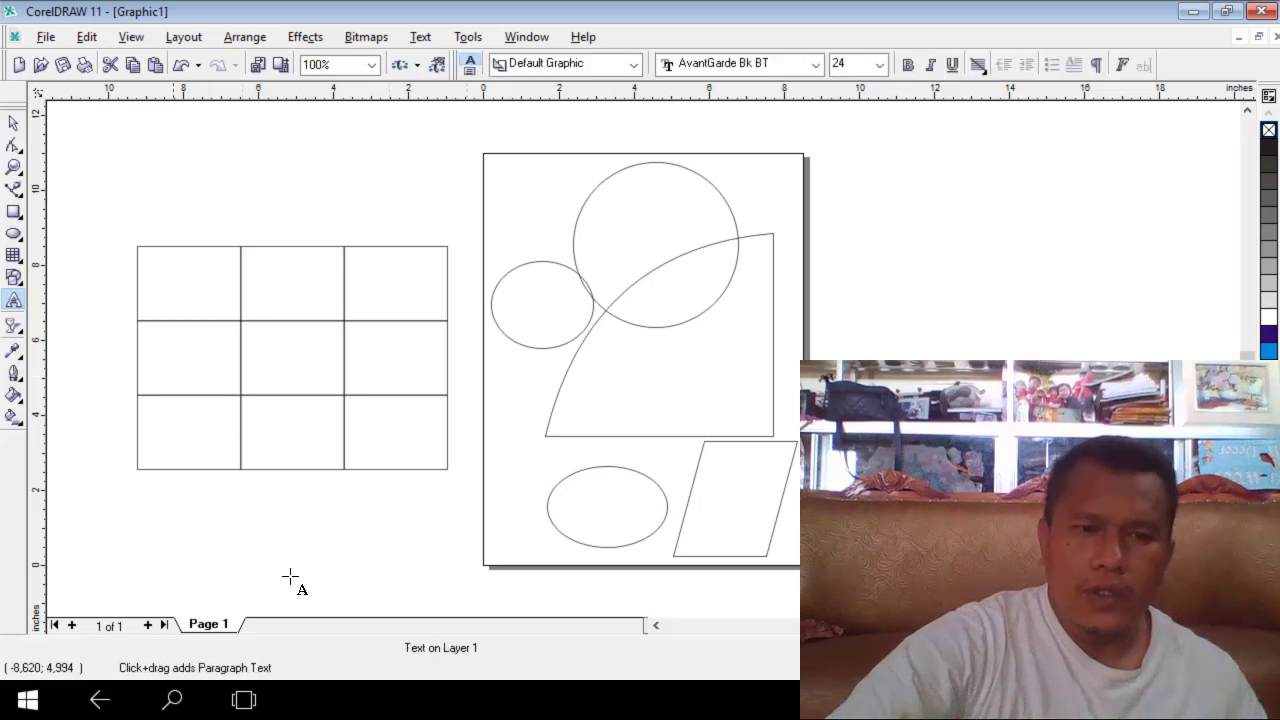
{"action": "left_click", "coordinate": [527, 483]}
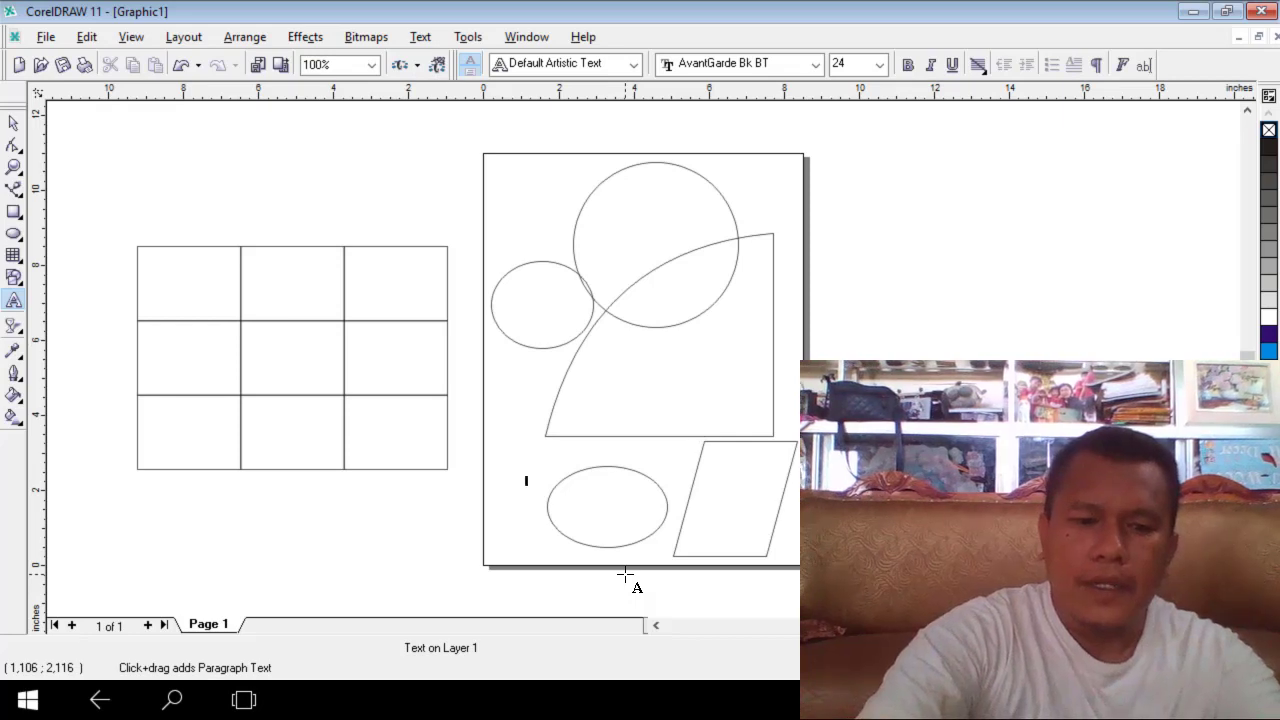
{"action": "type", "text": "ra"}
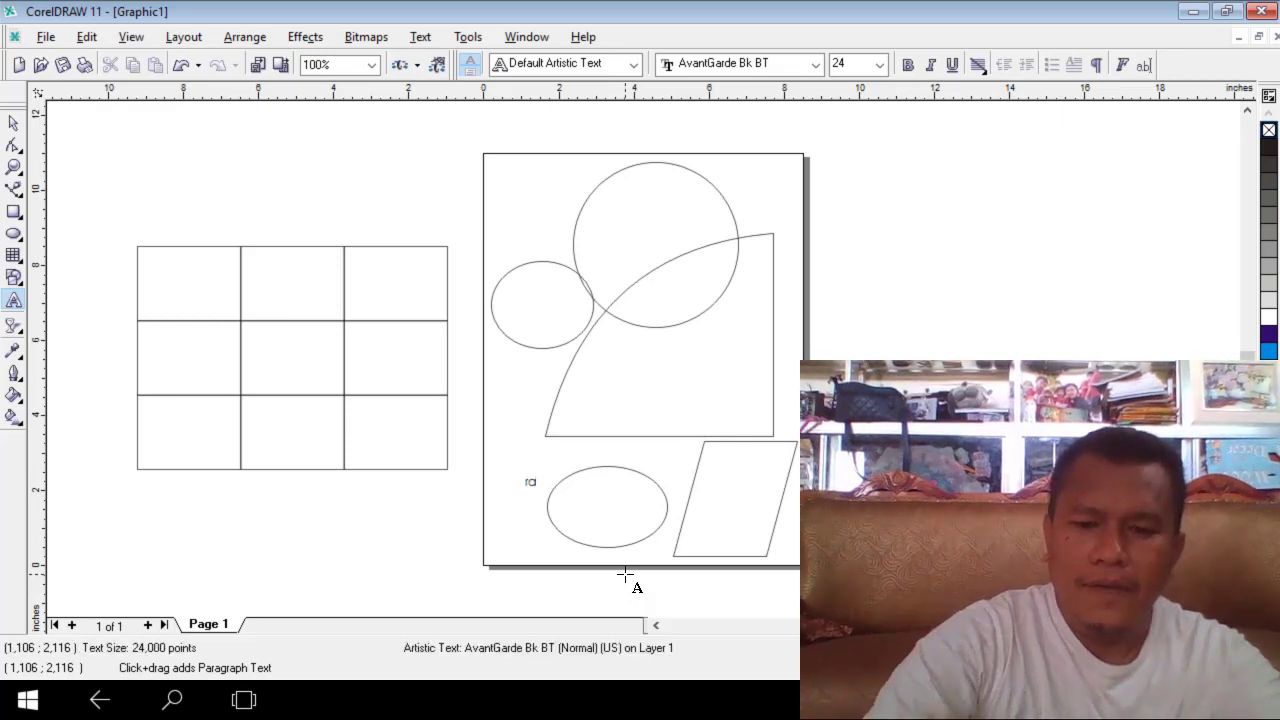
{"action": "type", "text": "ma"}
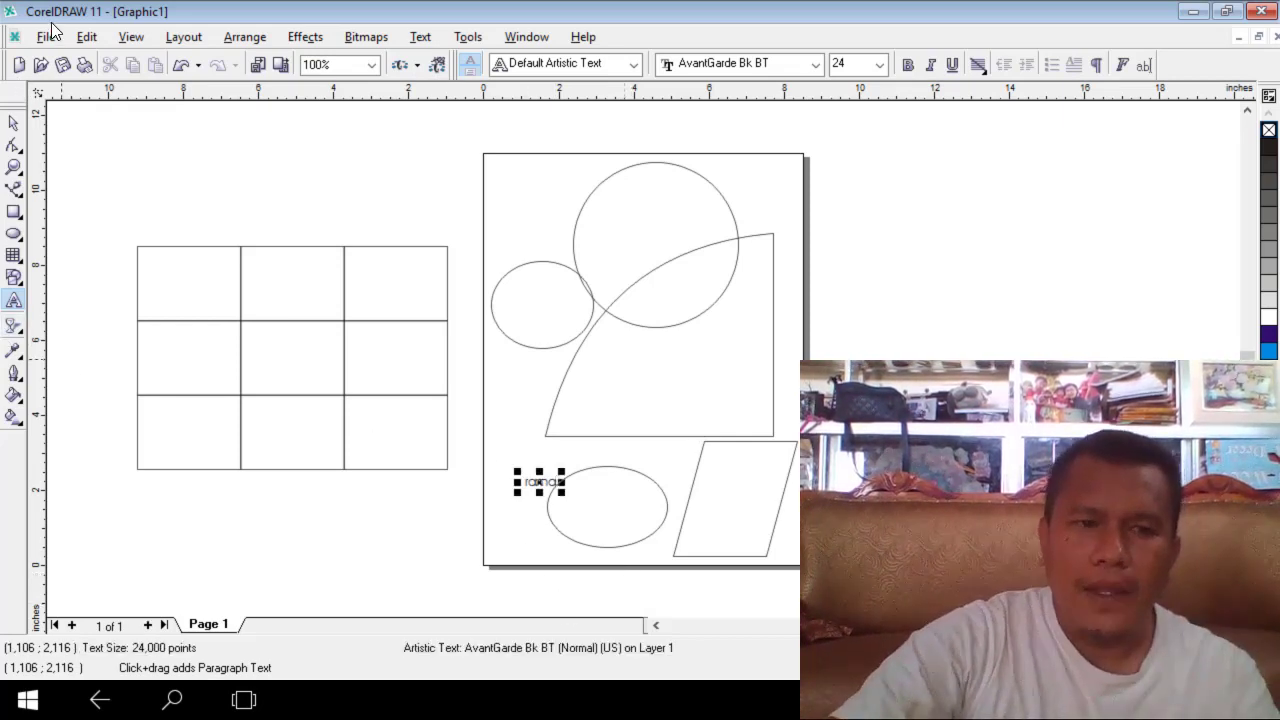
{"action": "left_click", "coordinate": [14, 123]}
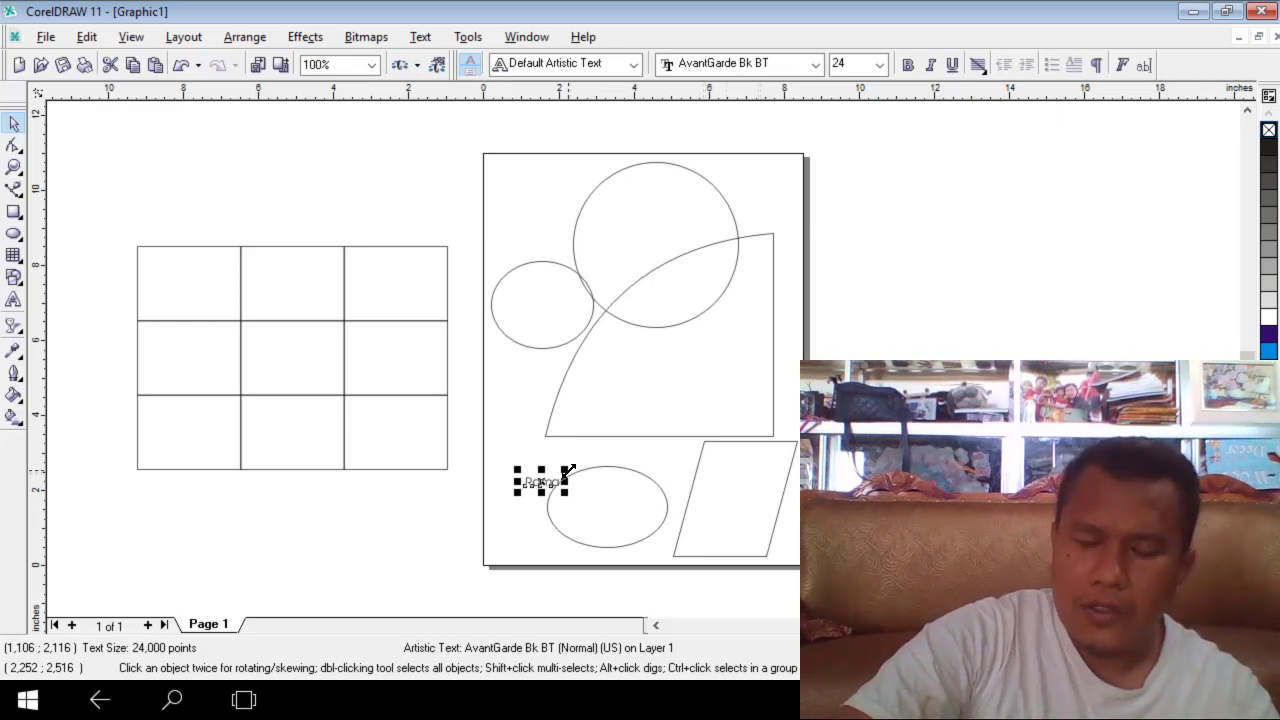
- Enlarge the name text to about 210 points and position it across the lower part of the page
{"action": "left_click_drag", "start_coordinate": [566, 470], "coordinate": [718, 417]}
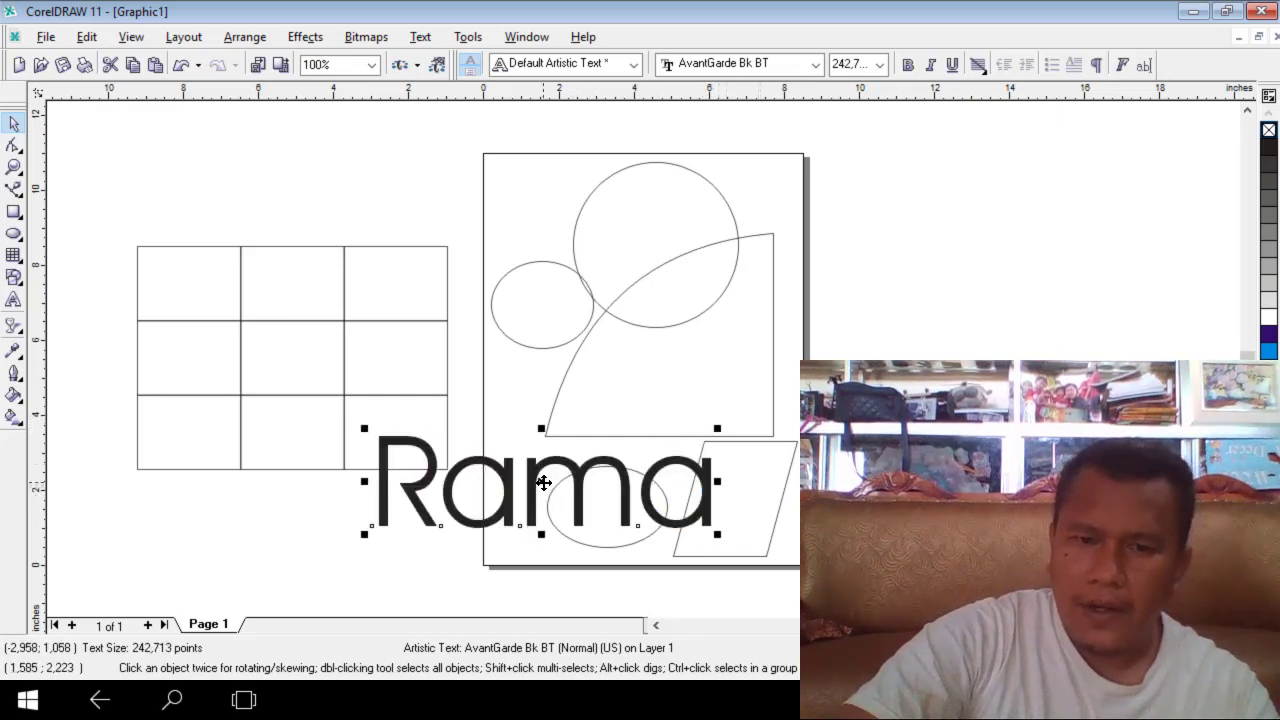
{"action": "left_click_drag", "start_coordinate": [543, 490], "coordinate": [651, 494]}
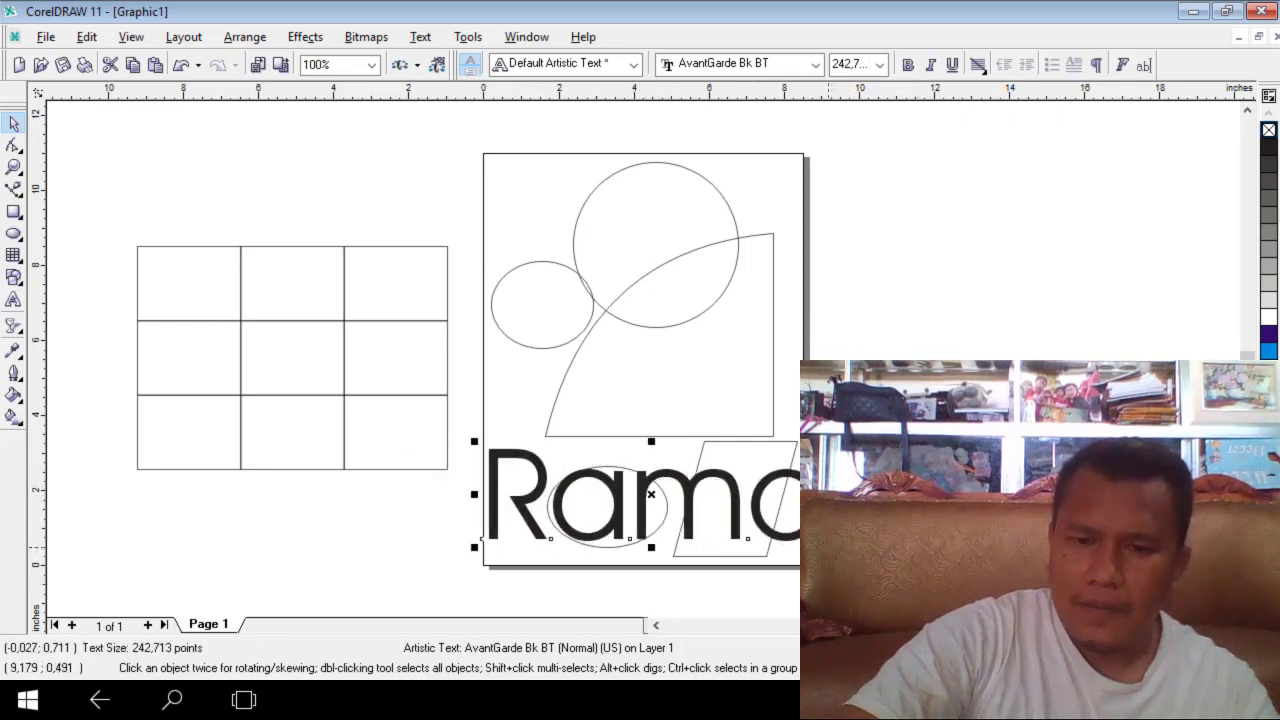
{"action": "left_click_drag", "start_coordinate": [828, 547], "coordinate": [782, 536]}
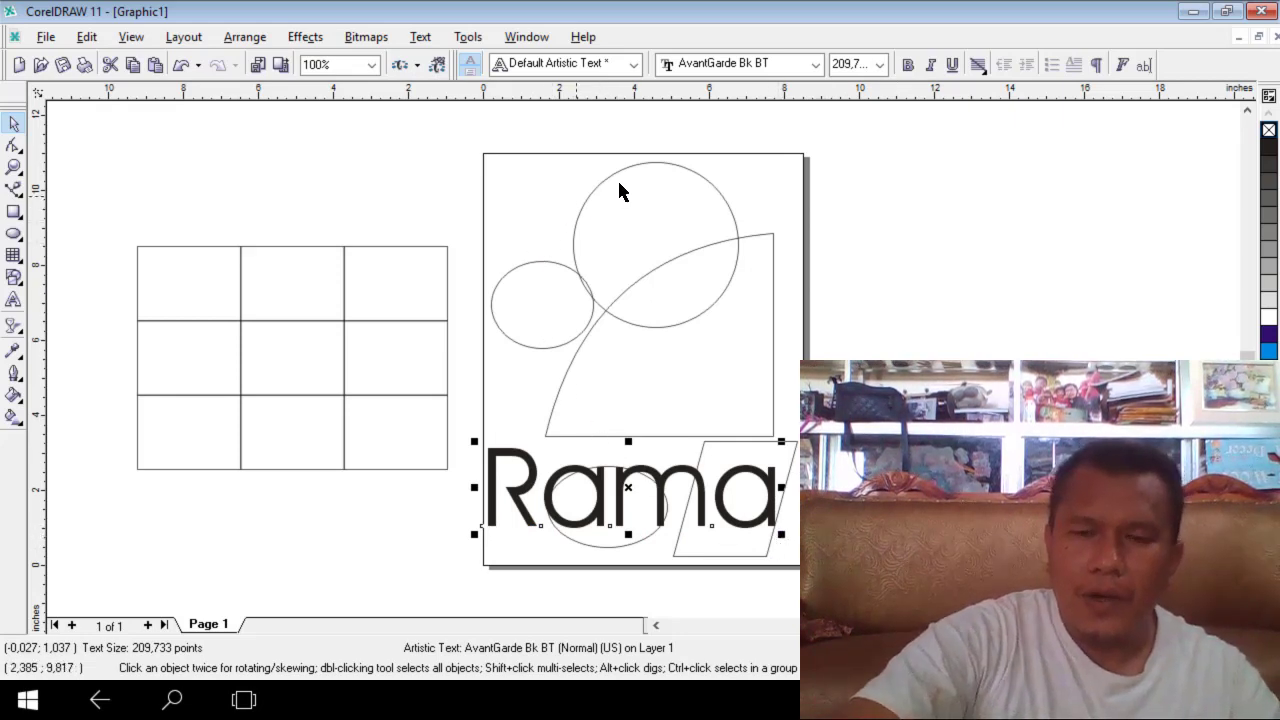
- Change the name text's font to Bernard MT Condensed and centre it across the page's lower part
{"action": "left_click", "coordinate": [817, 64]}
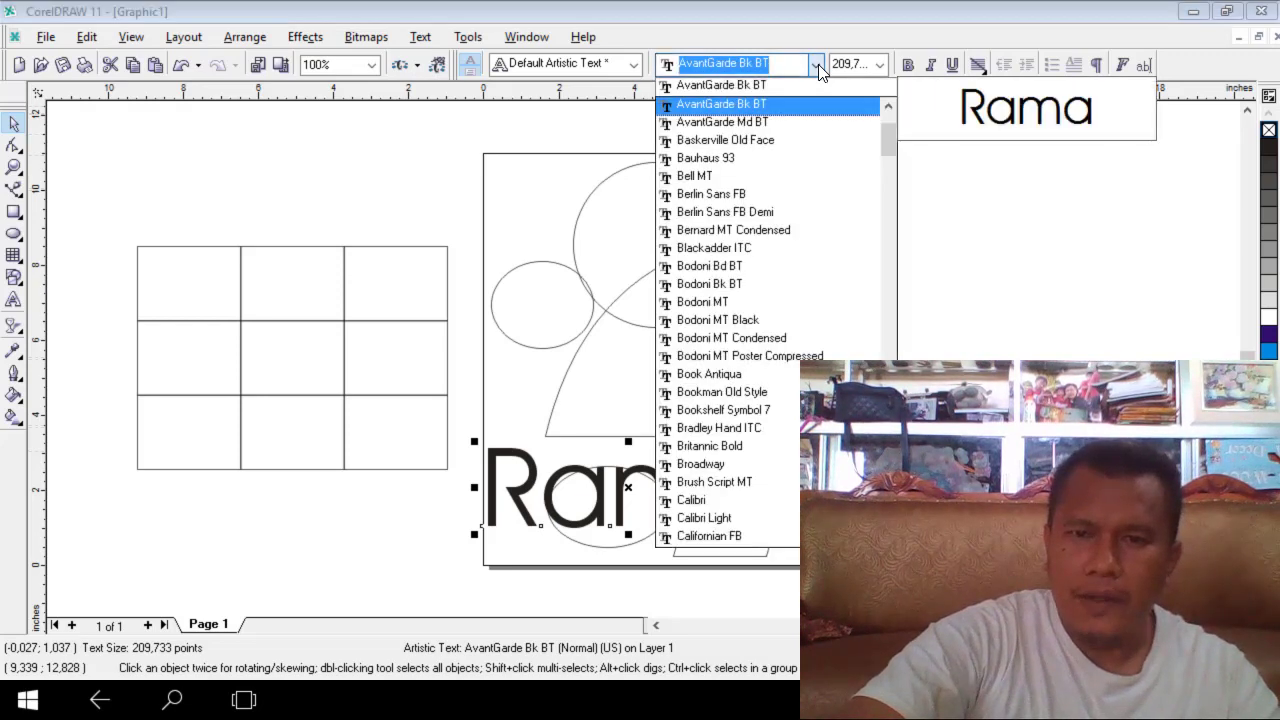
{"action": "left_click", "coordinate": [762, 239]}
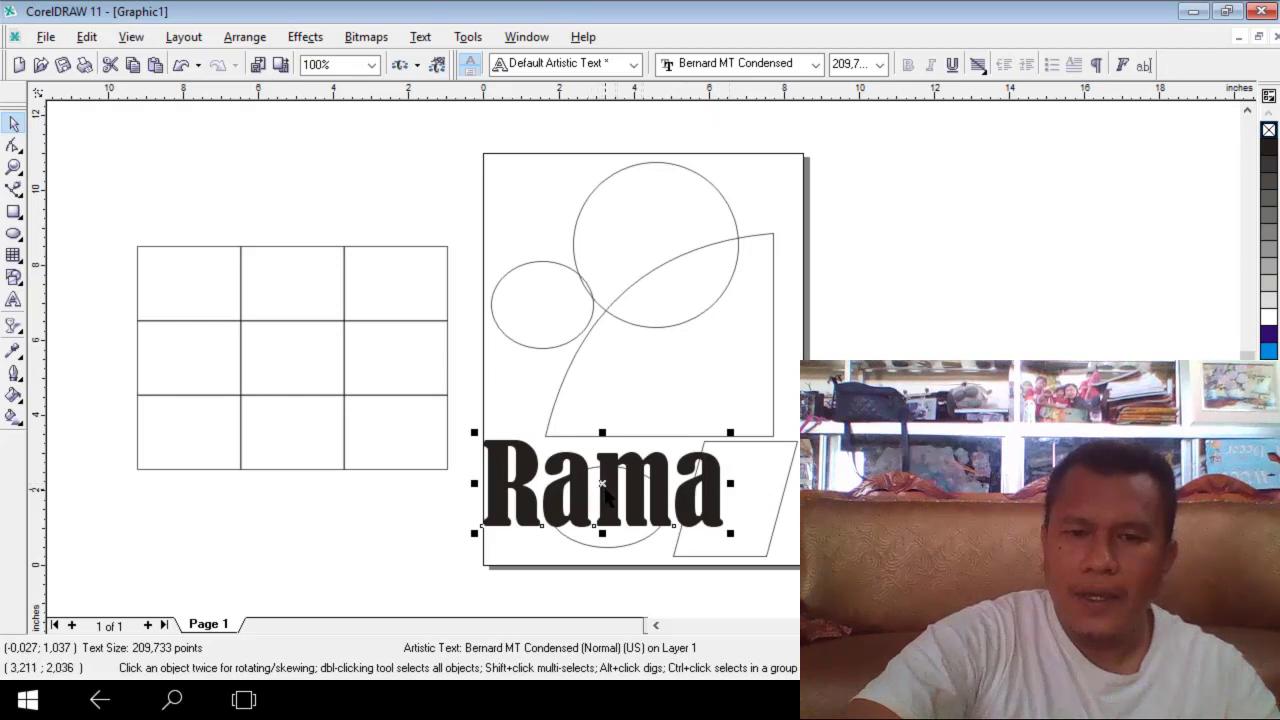
{"action": "left_click_drag", "start_coordinate": [602, 481], "coordinate": [636, 490]}
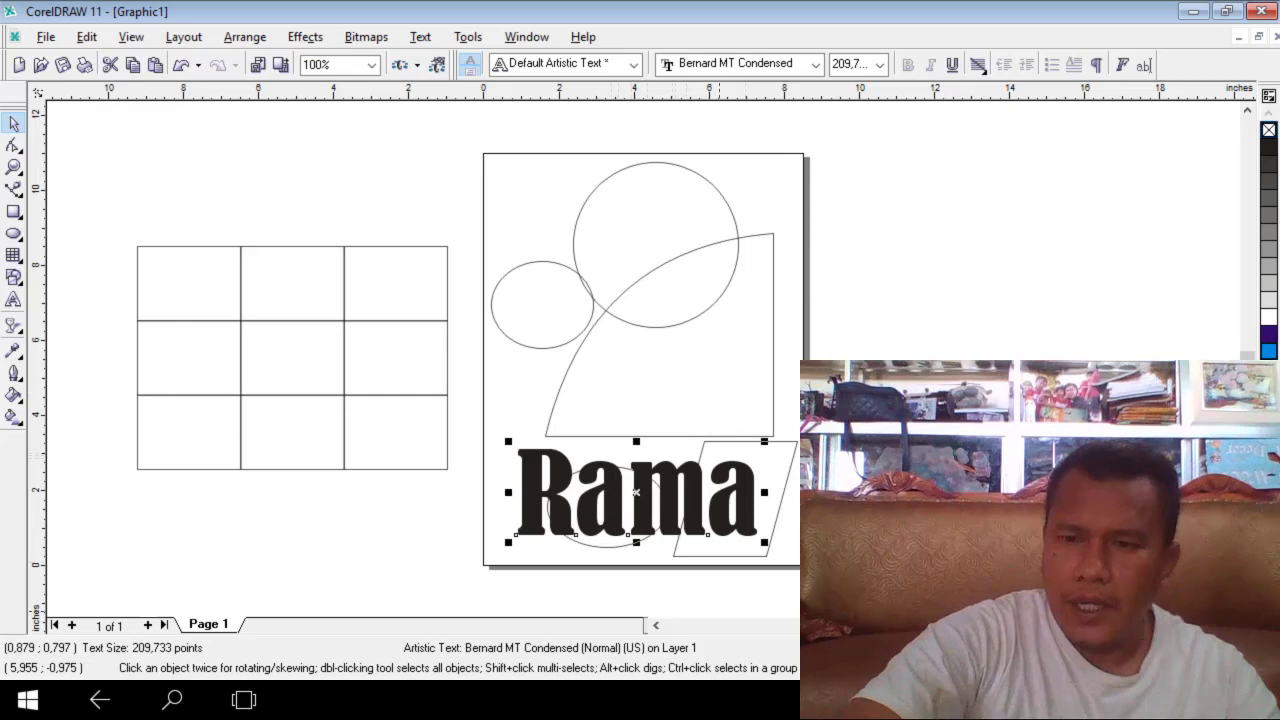
- Fill the name text with orange-red and deselect it
{"action": "left_click", "coordinate": [1269, 402]}
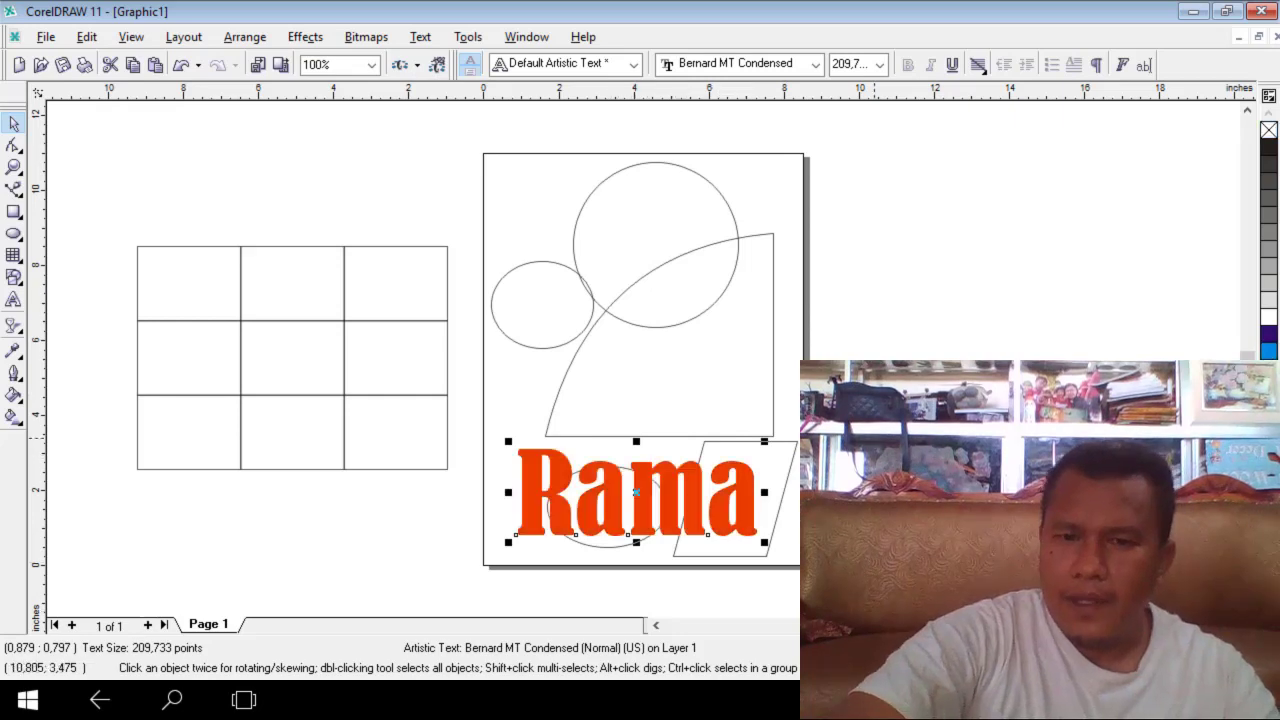
{"action": "left_click", "coordinate": [500, 229]}
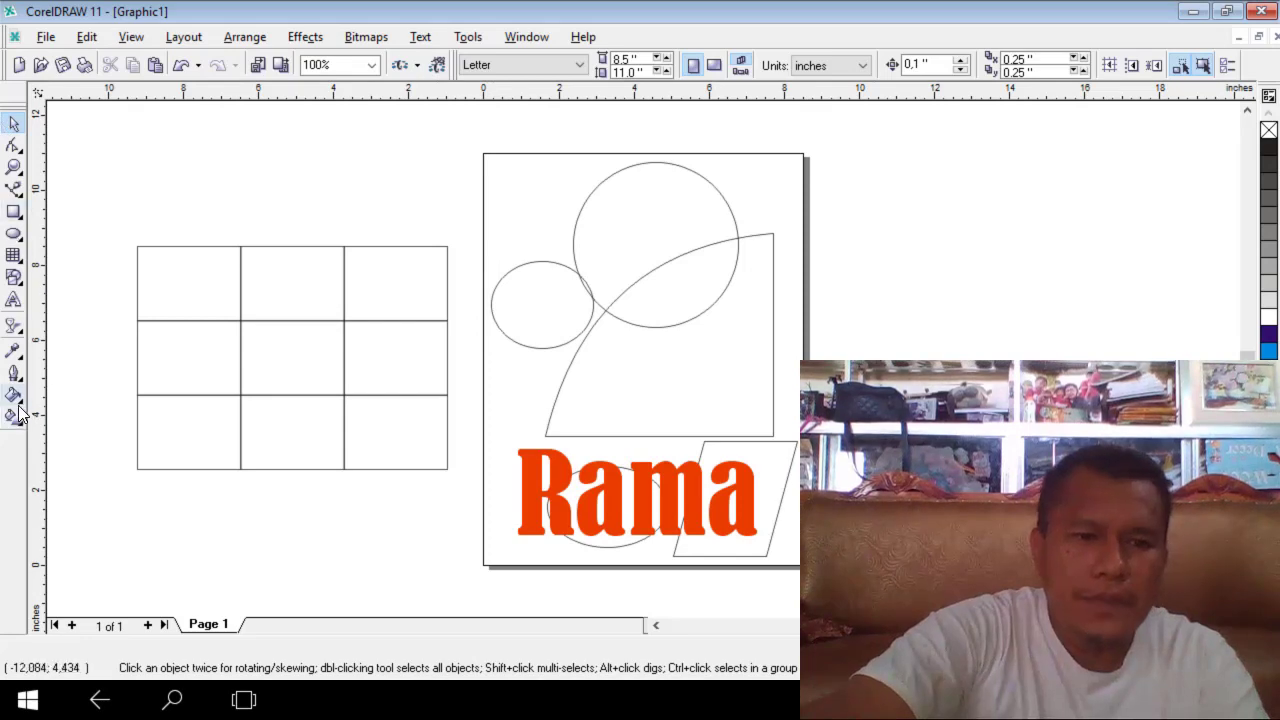
- Apply a linear transparency fading downward through the name text, and move the text up above the lower ellipse
{"action": "left_click", "coordinate": [15, 335]}
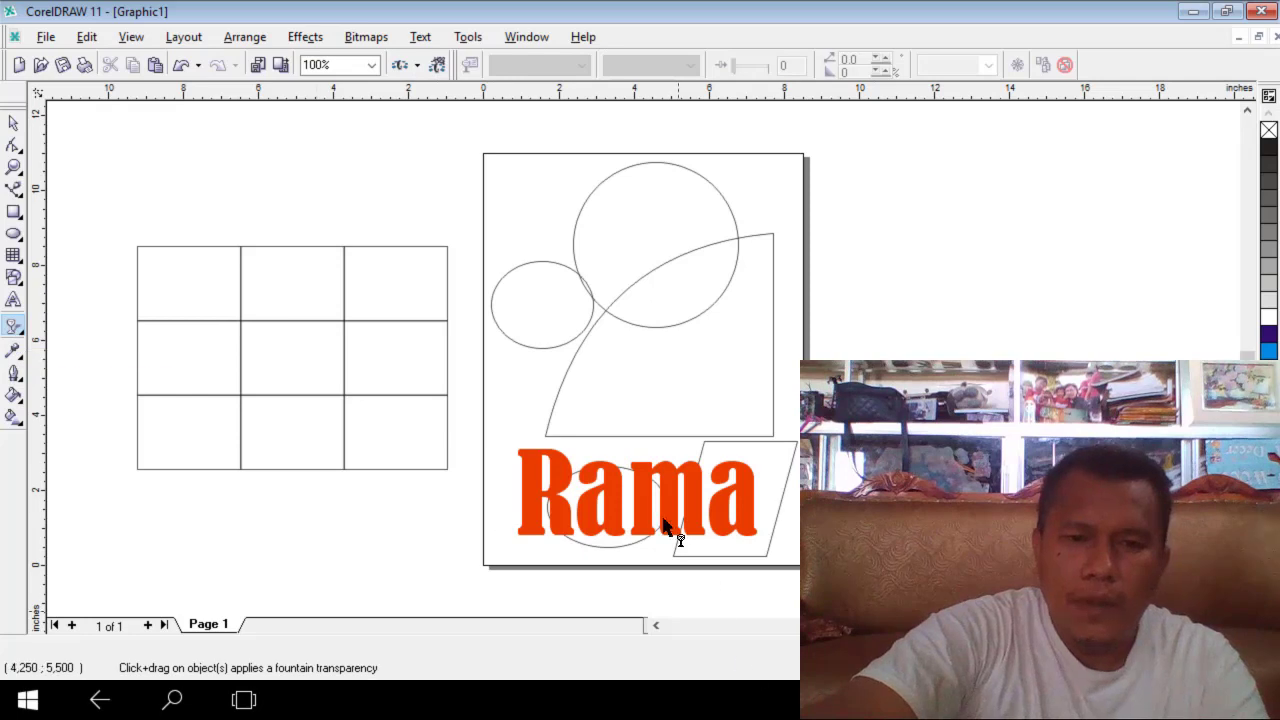
{"action": "left_click", "coordinate": [609, 467]}
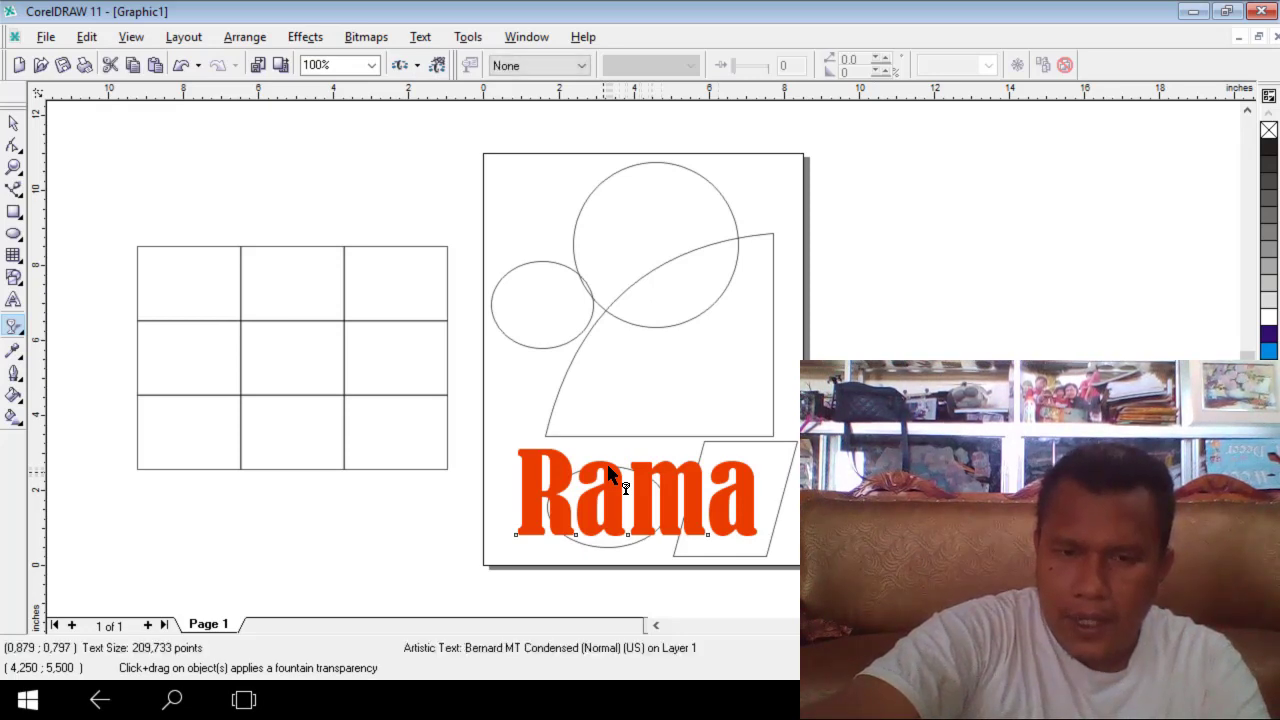
{"action": "left_click_drag", "start_coordinate": [608, 472], "coordinate": [609, 558]}
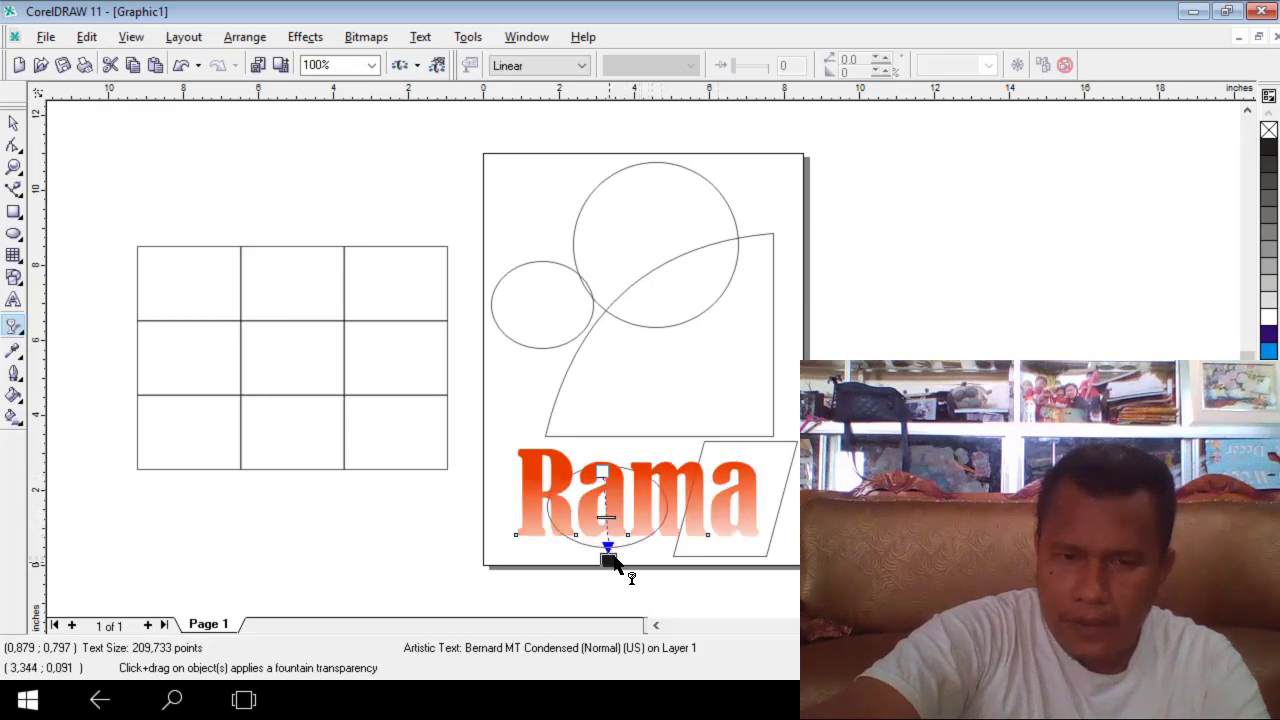
{"action": "left_click", "coordinate": [12, 124]}
{"action": "left_click_drag", "start_coordinate": [635, 490], "coordinate": [637, 399]}
- Shrink the quarter-circle curve to about half its size, keeping its upper-left corner in place, and clear the selection
{"action": "left_click", "coordinate": [726, 343]}
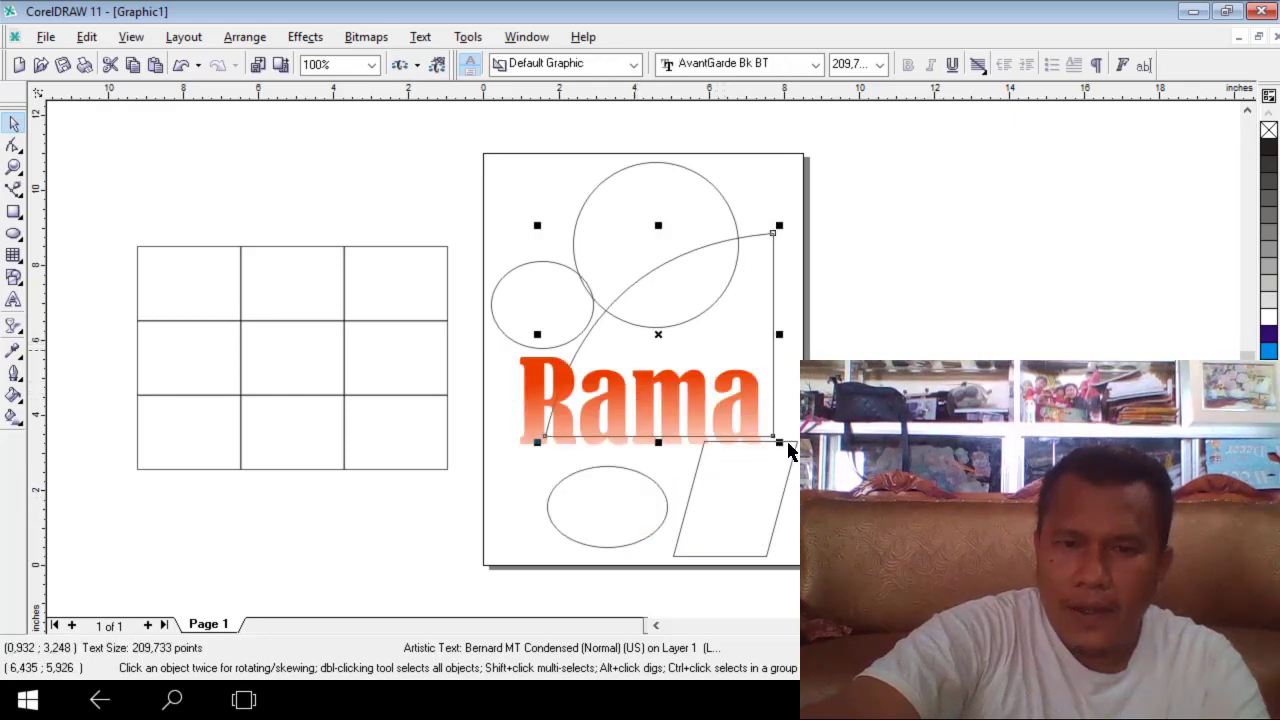
{"action": "left_click", "coordinate": [778, 442]}
{"action": "left_click_drag", "start_coordinate": [779, 442], "coordinate": [695, 372]}
{"action": "left_click", "coordinate": [617, 405]}
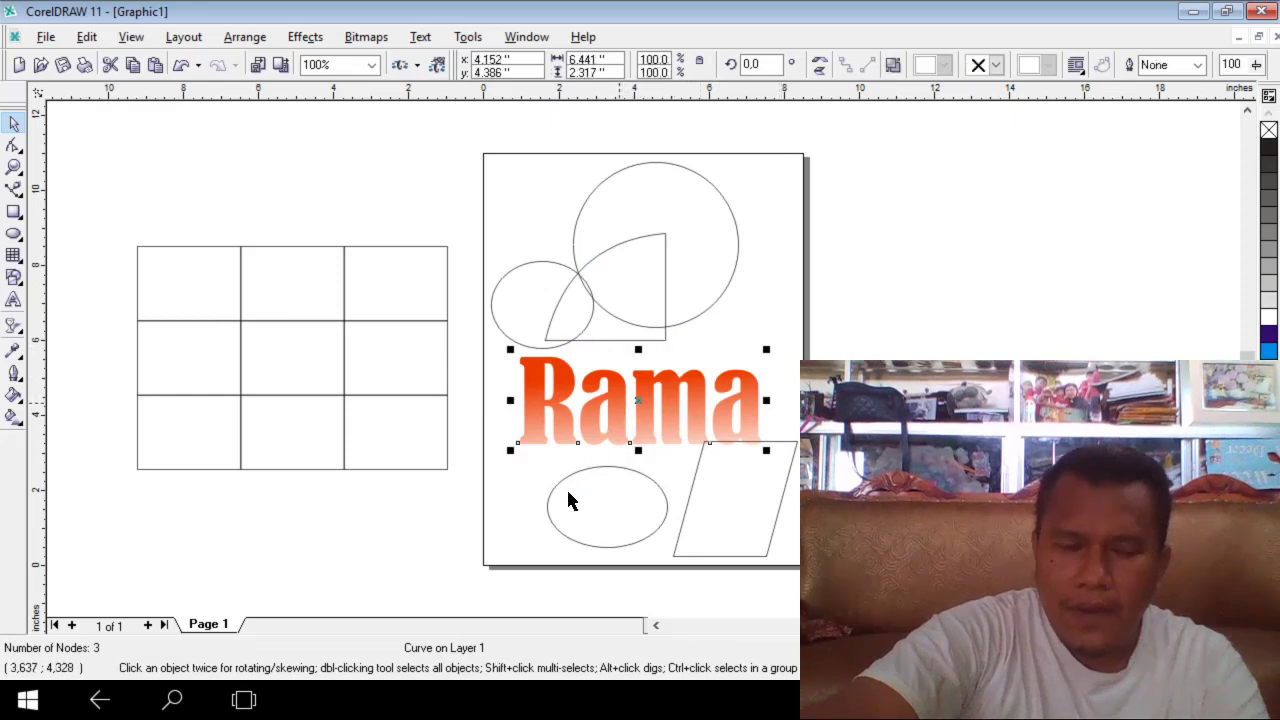
{"action": "left_click", "coordinate": [327, 537]}
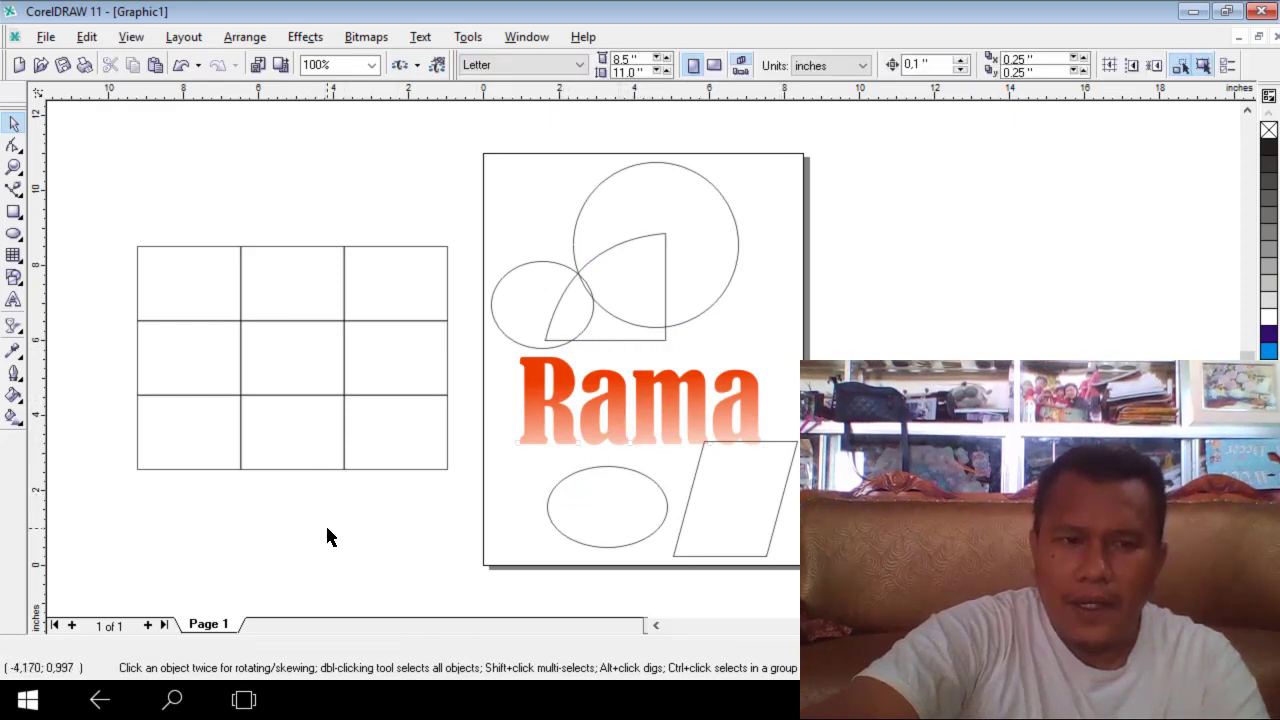
{"action": "left_click", "coordinate": [13, 352]}
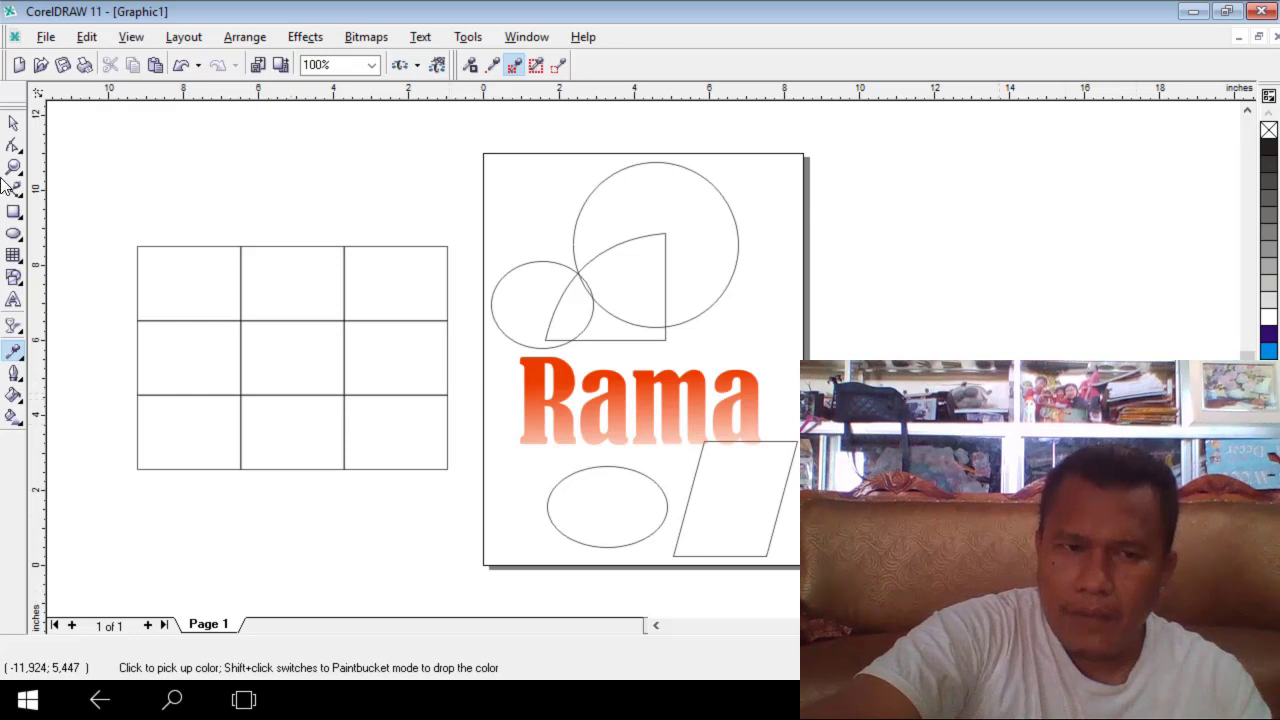
{"action": "left_click", "coordinate": [14, 123]}
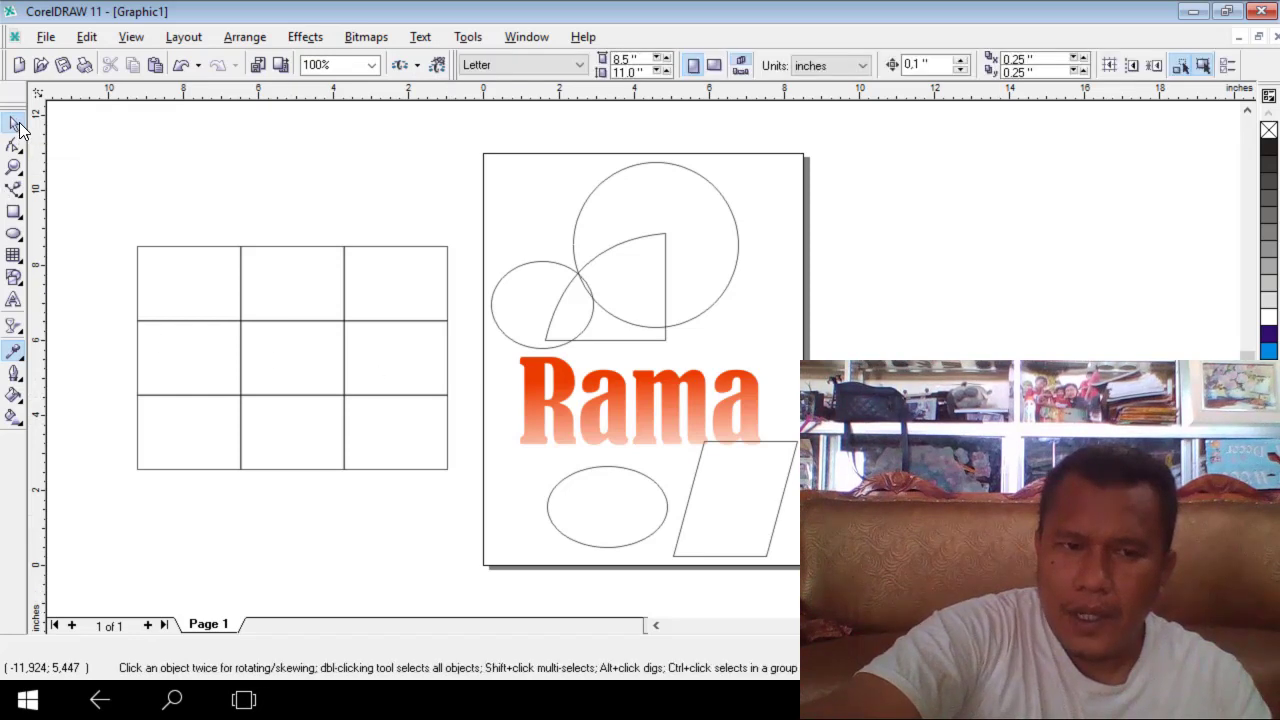
{"action": "left_click", "coordinate": [14, 350]}
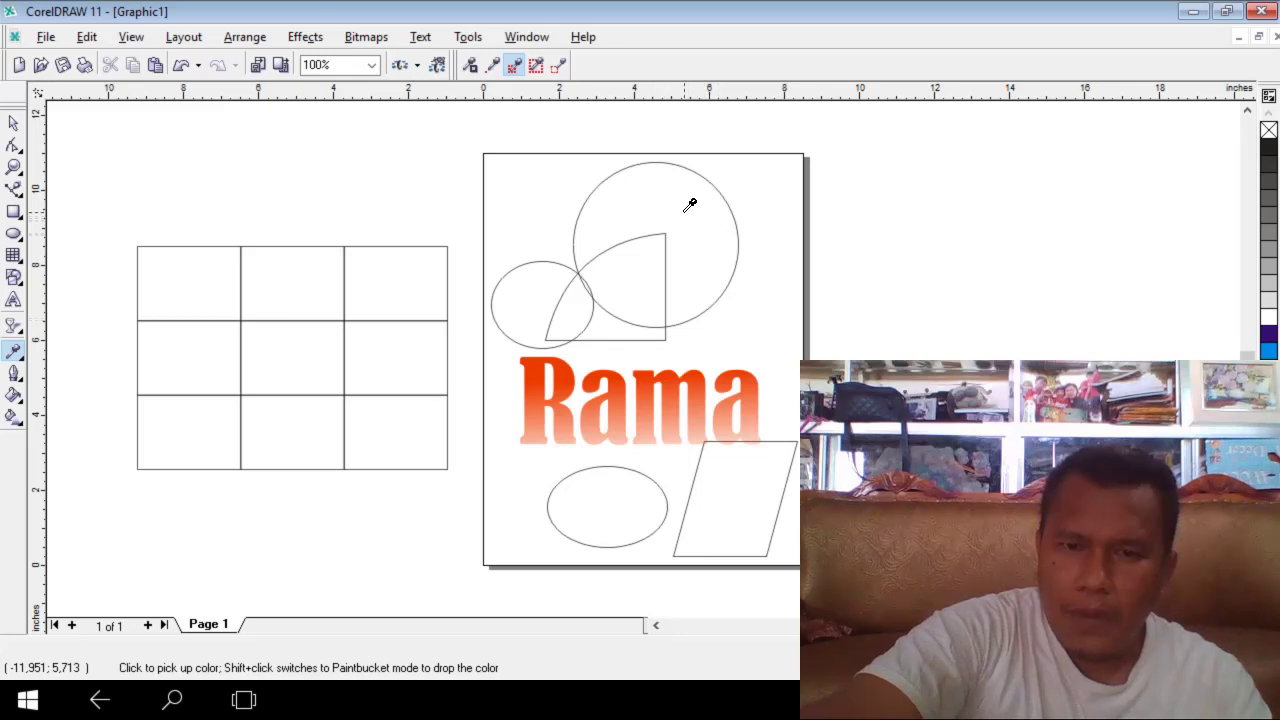
{"action": "key", "text": "space"}
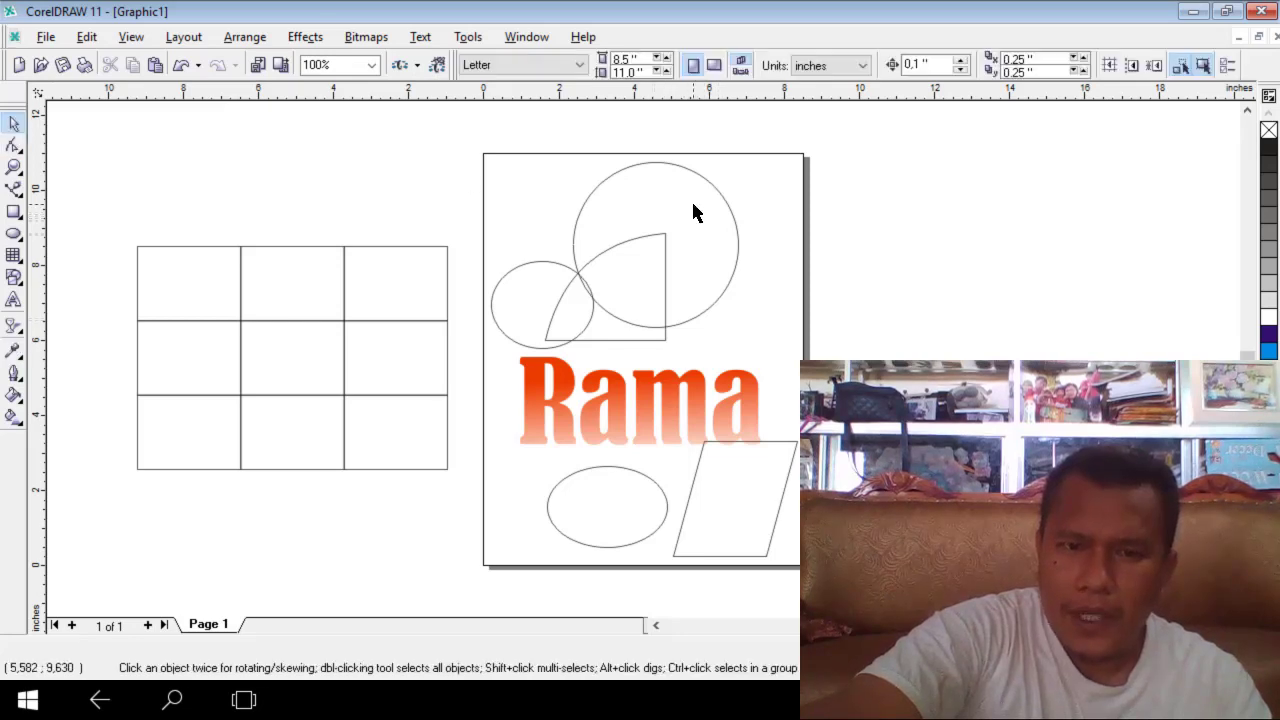
- Fill the large circle near the page's upper edge with orange-red and deselect it
{"action": "left_click", "coordinate": [692, 214]}
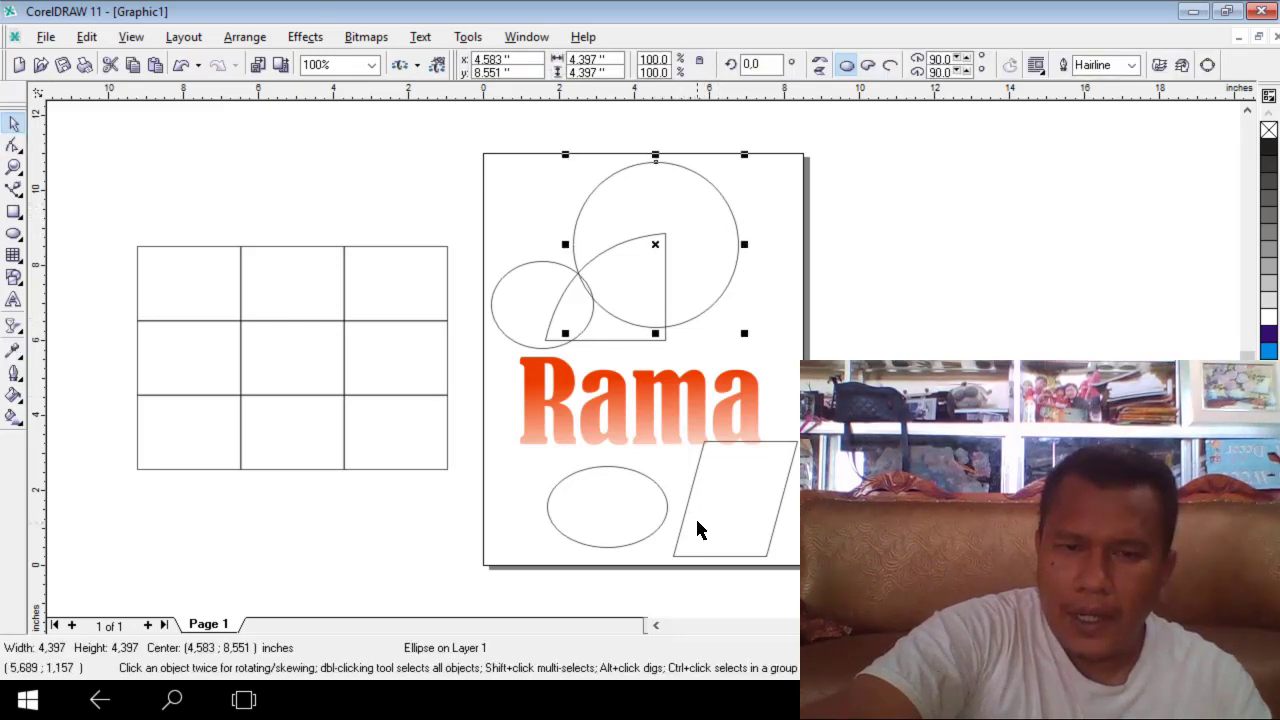
{"action": "left_click", "coordinate": [17, 350]}
{"action": "left_click", "coordinate": [53, 365]}
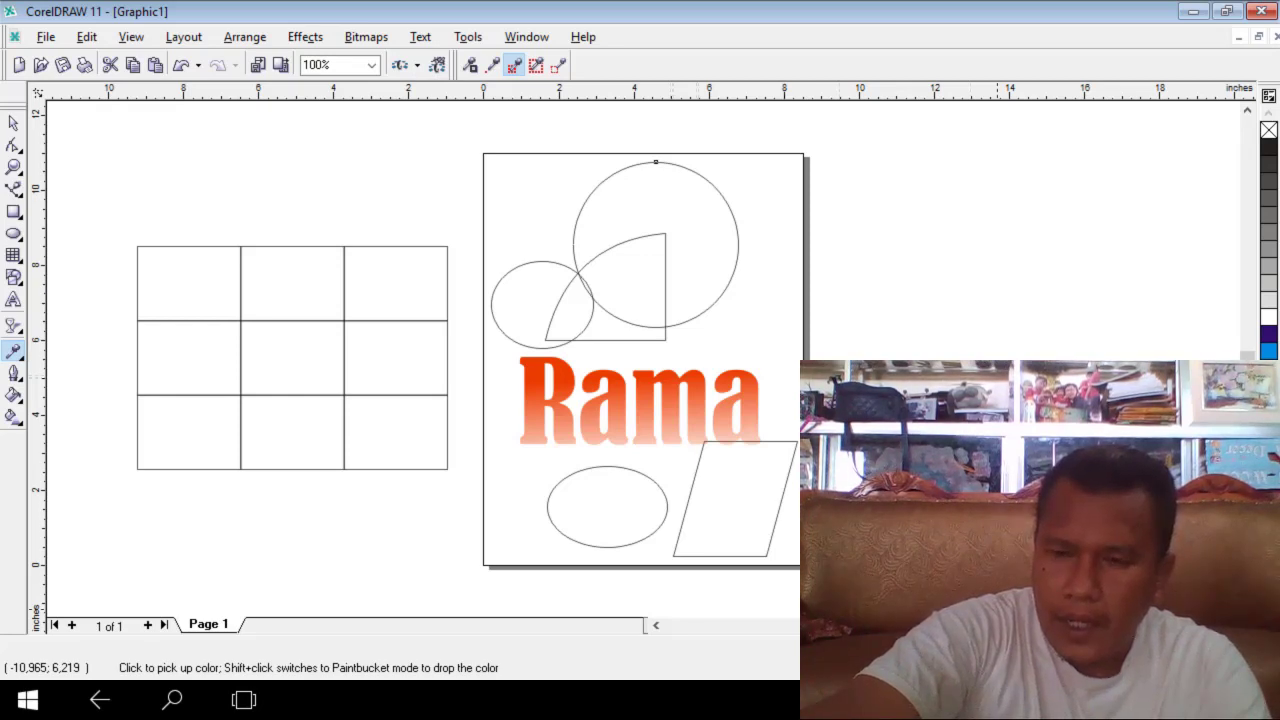
{"action": "left_click", "coordinate": [14, 125]}
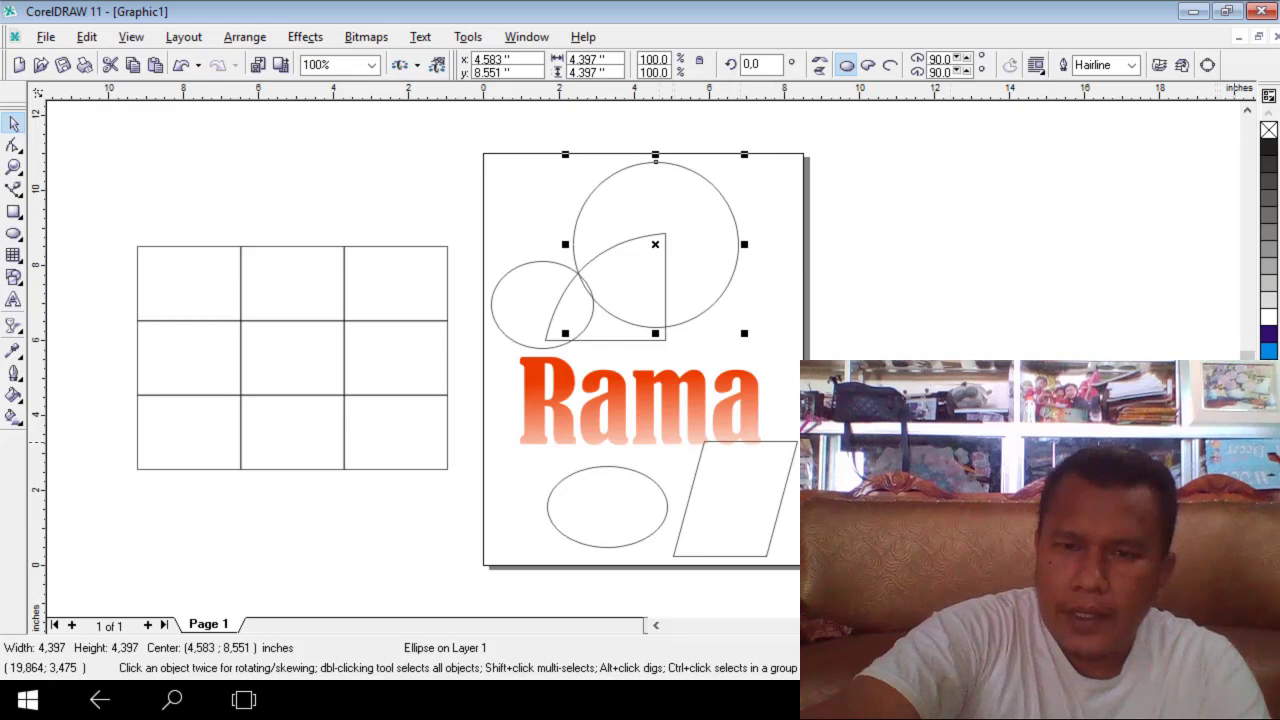
{"action": "left_click", "coordinate": [1268, 390]}
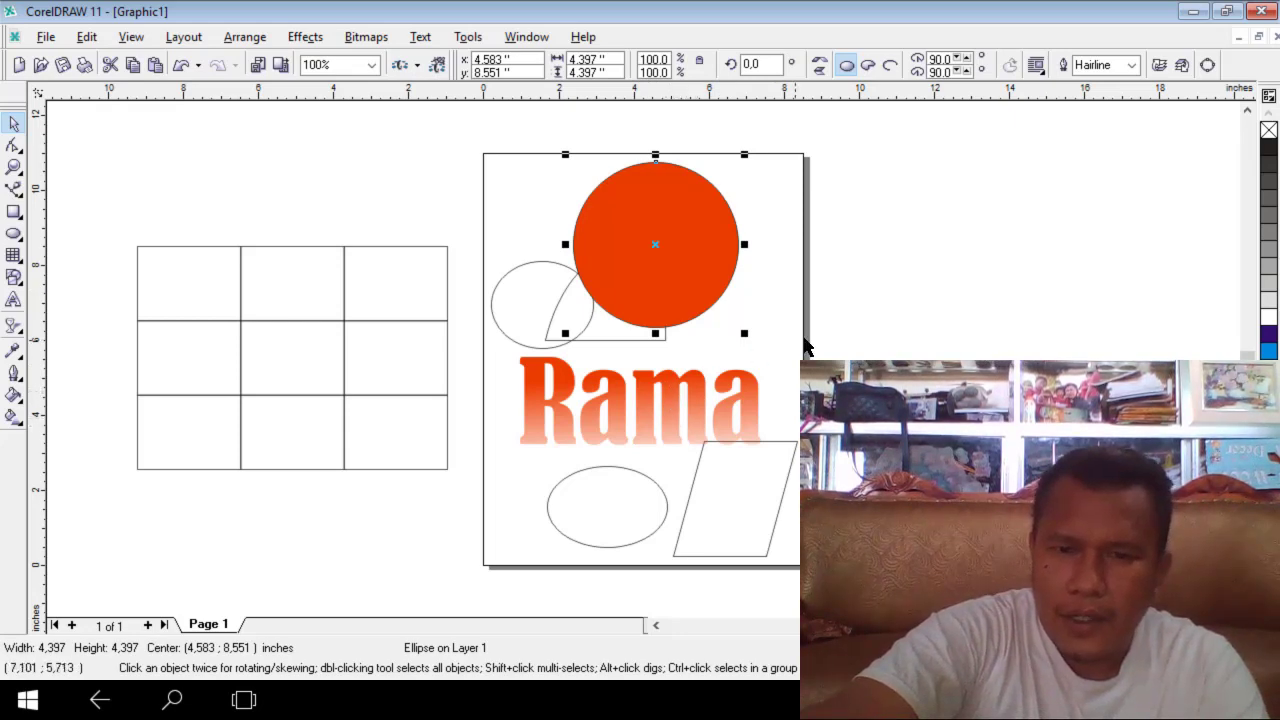
{"action": "left_click", "coordinate": [199, 187]}
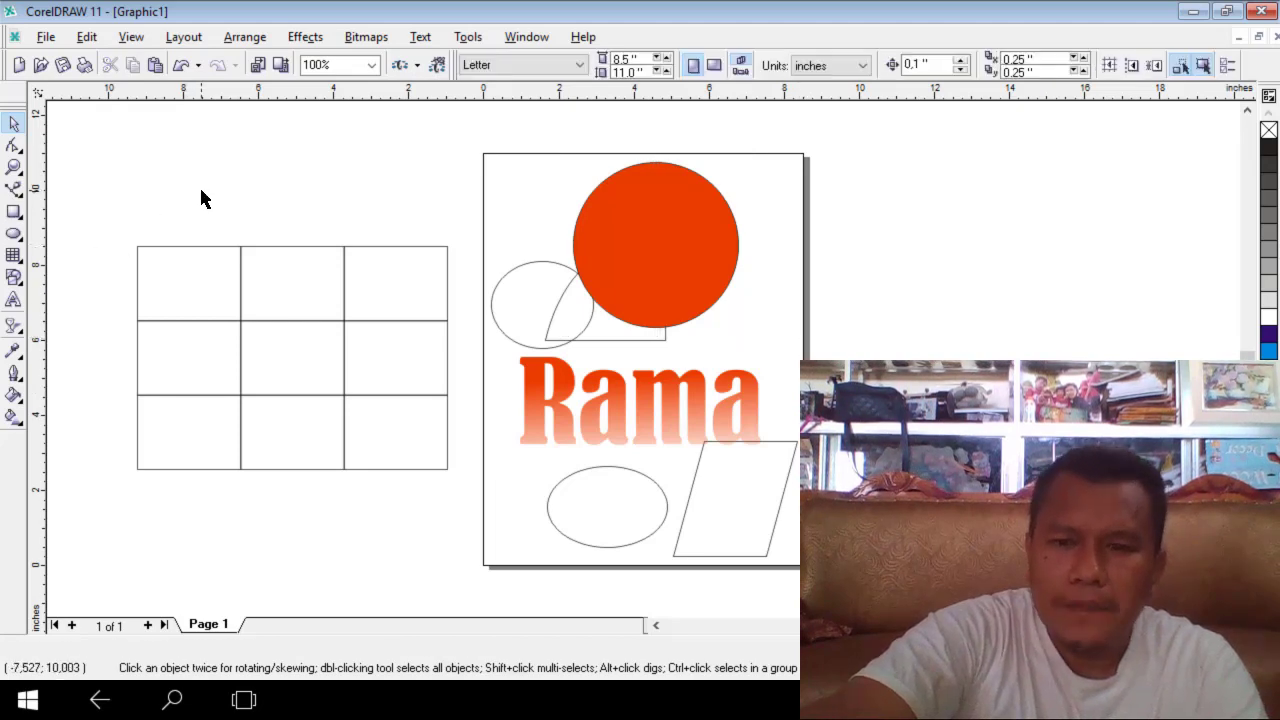
- Give the large orange-red circle a 16-point outline and move it down to just above the name text
{"action": "left_click", "coordinate": [14, 374]}
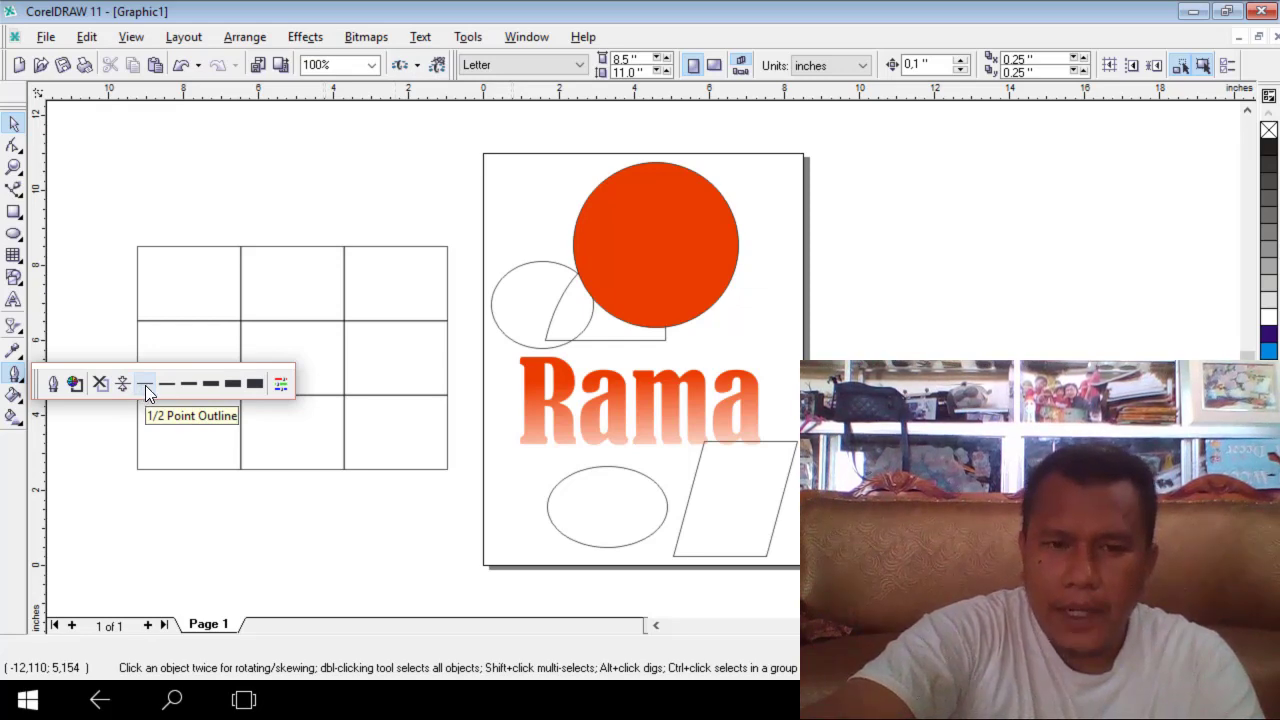
{"action": "left_click", "coordinate": [657, 210]}
{"action": "left_click", "coordinate": [657, 214]}
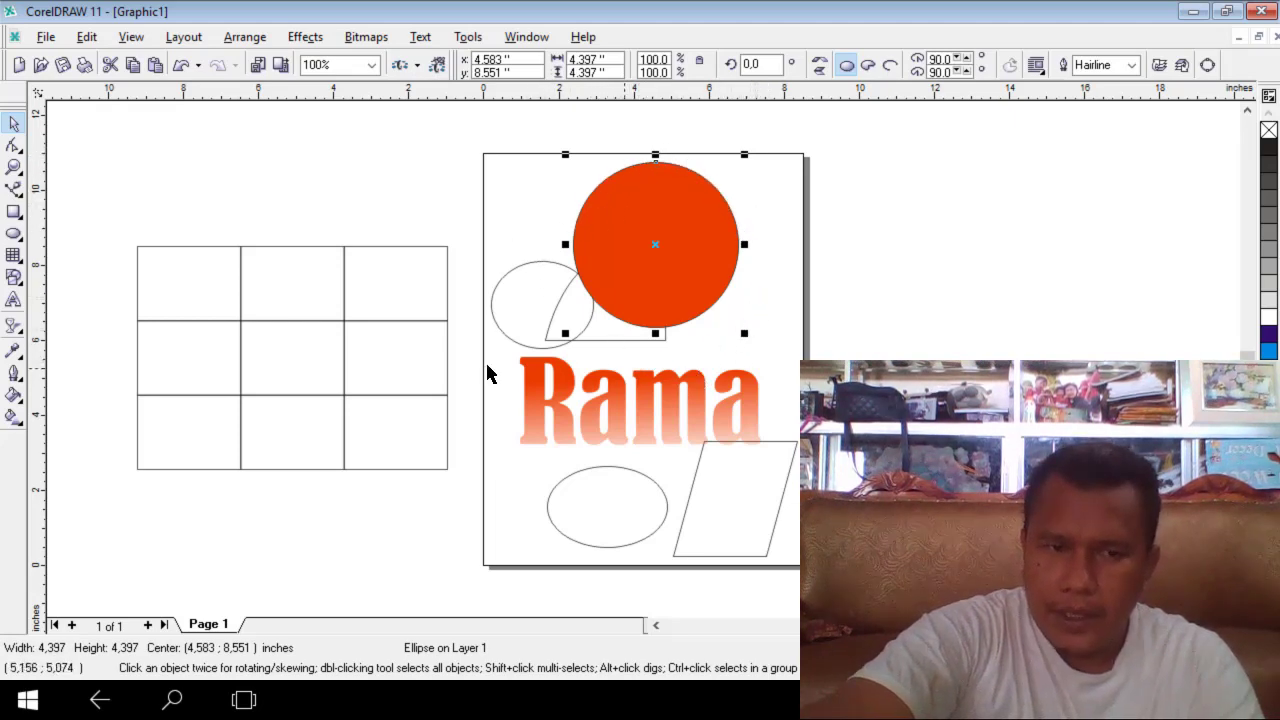
{"action": "left_click", "coordinate": [14, 374]}
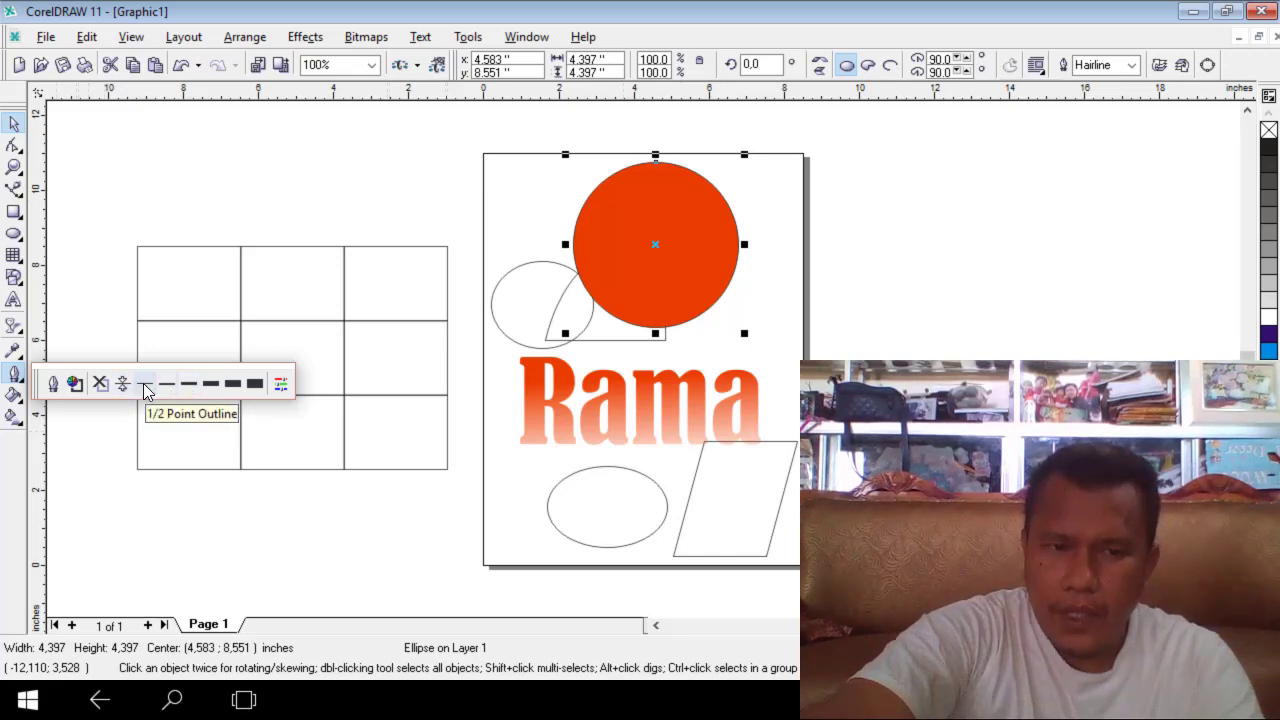
{"action": "left_click", "coordinate": [233, 384]}
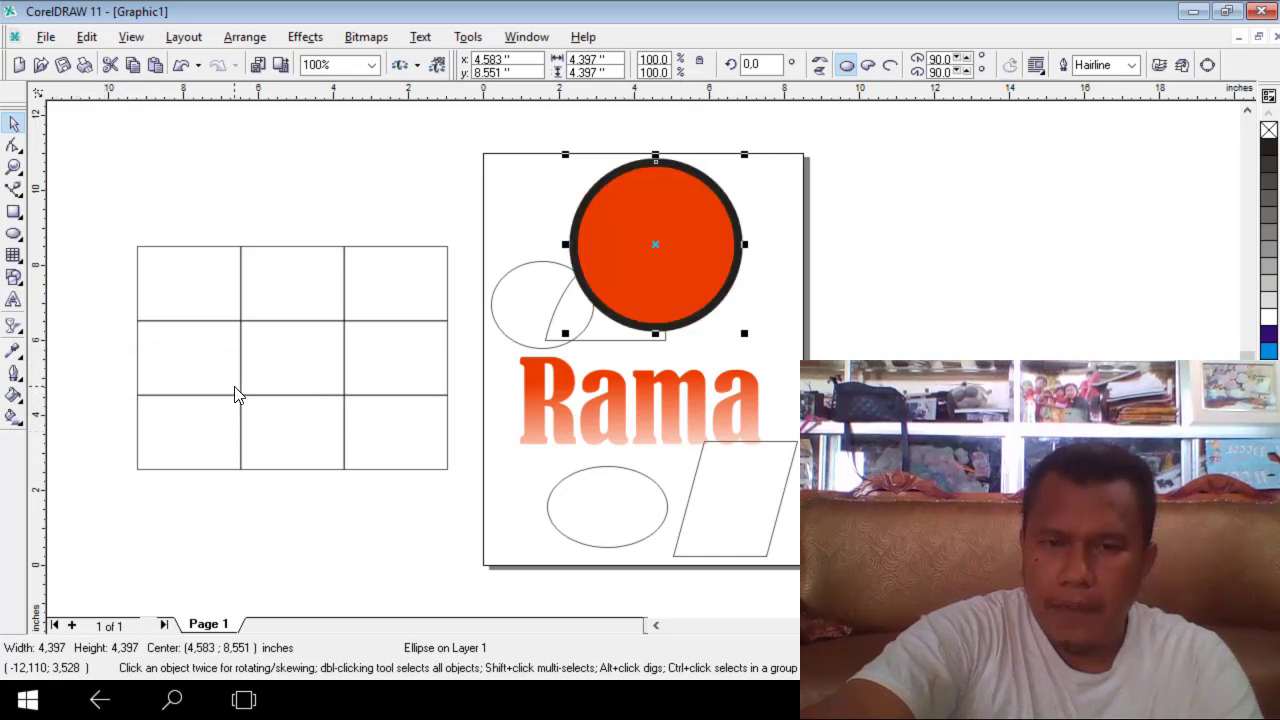
{"action": "left_click", "coordinate": [860, 255]}
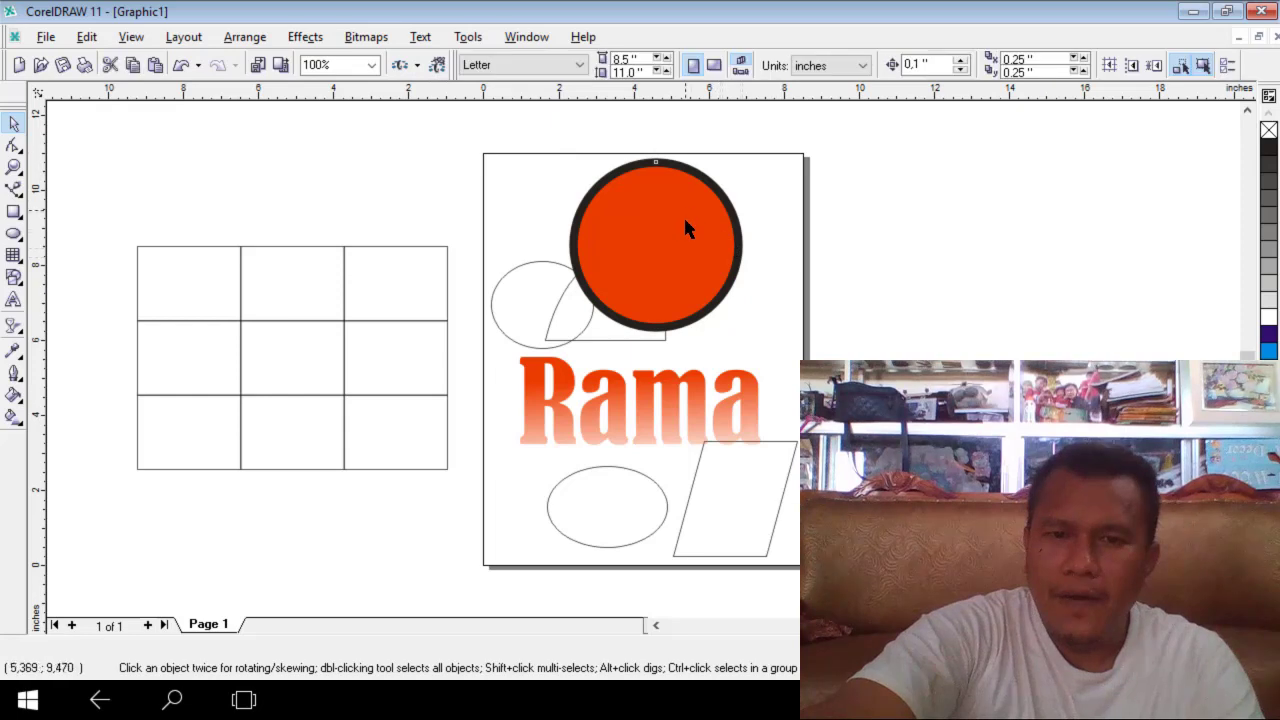
{"action": "left_click_drag", "start_coordinate": [684, 212], "coordinate": [685, 236]}
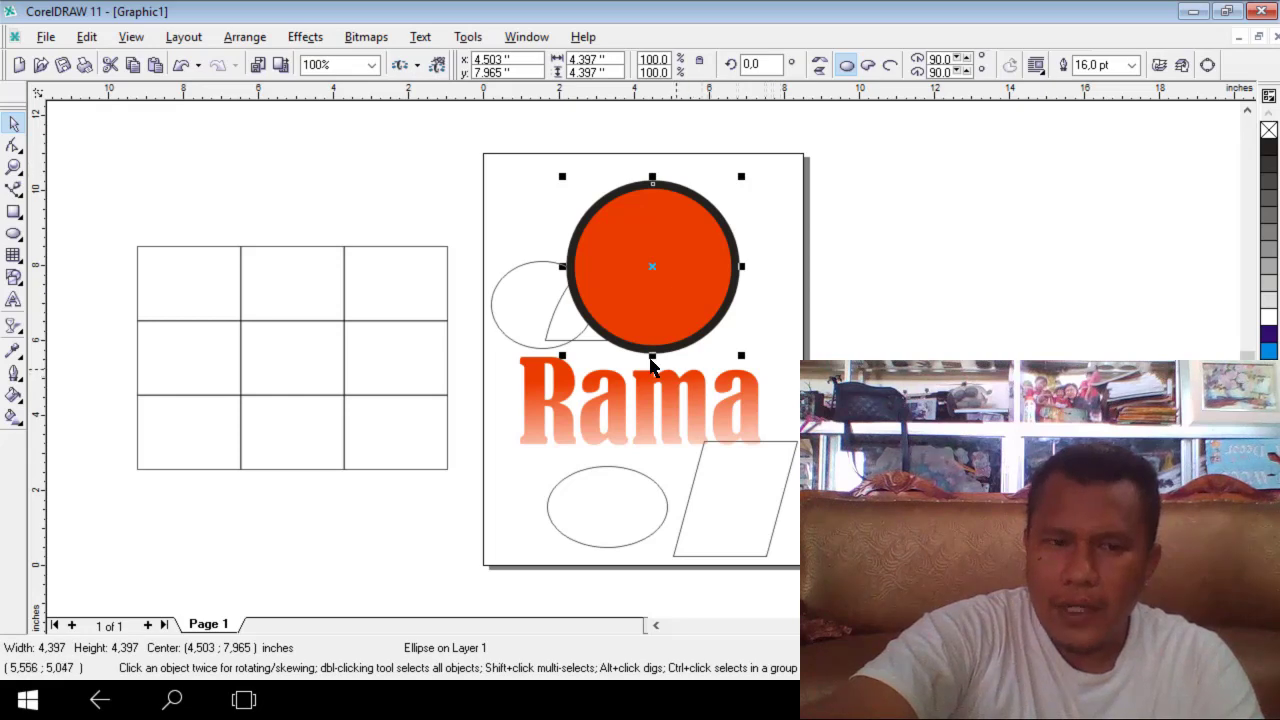
{"action": "left_click", "coordinate": [760, 376]}
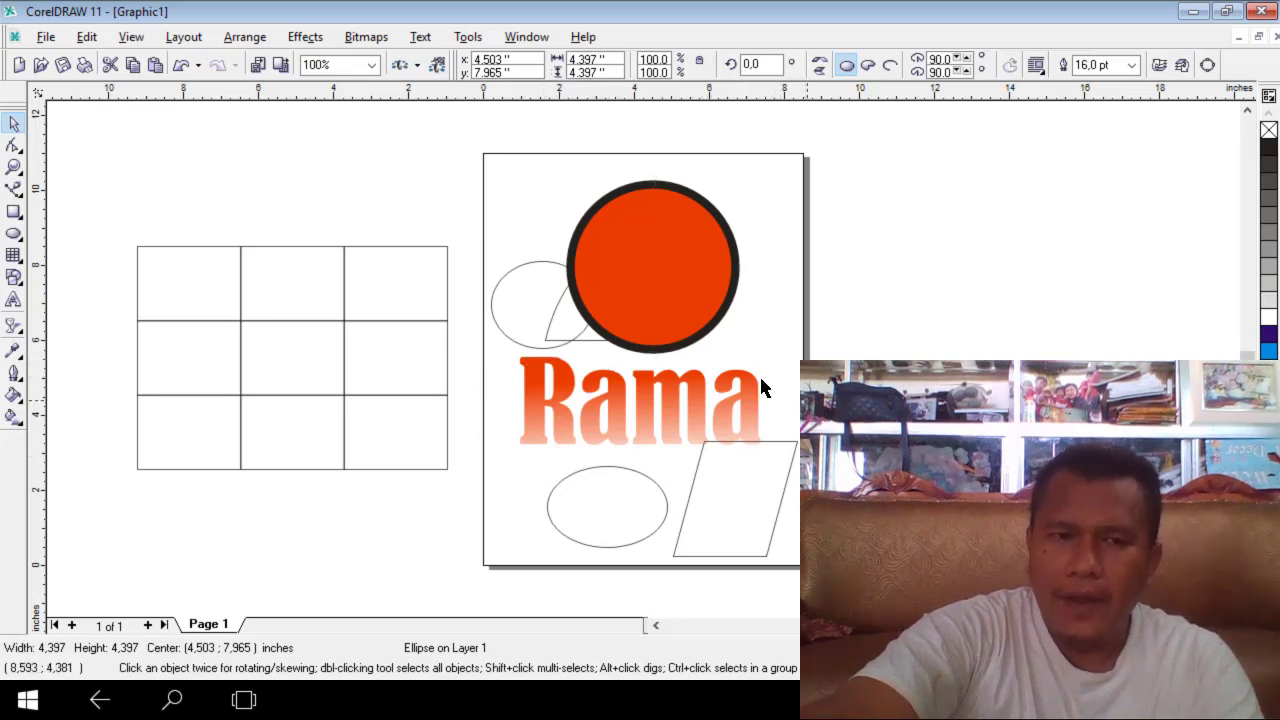
{"action": "left_click", "coordinate": [15, 398]}
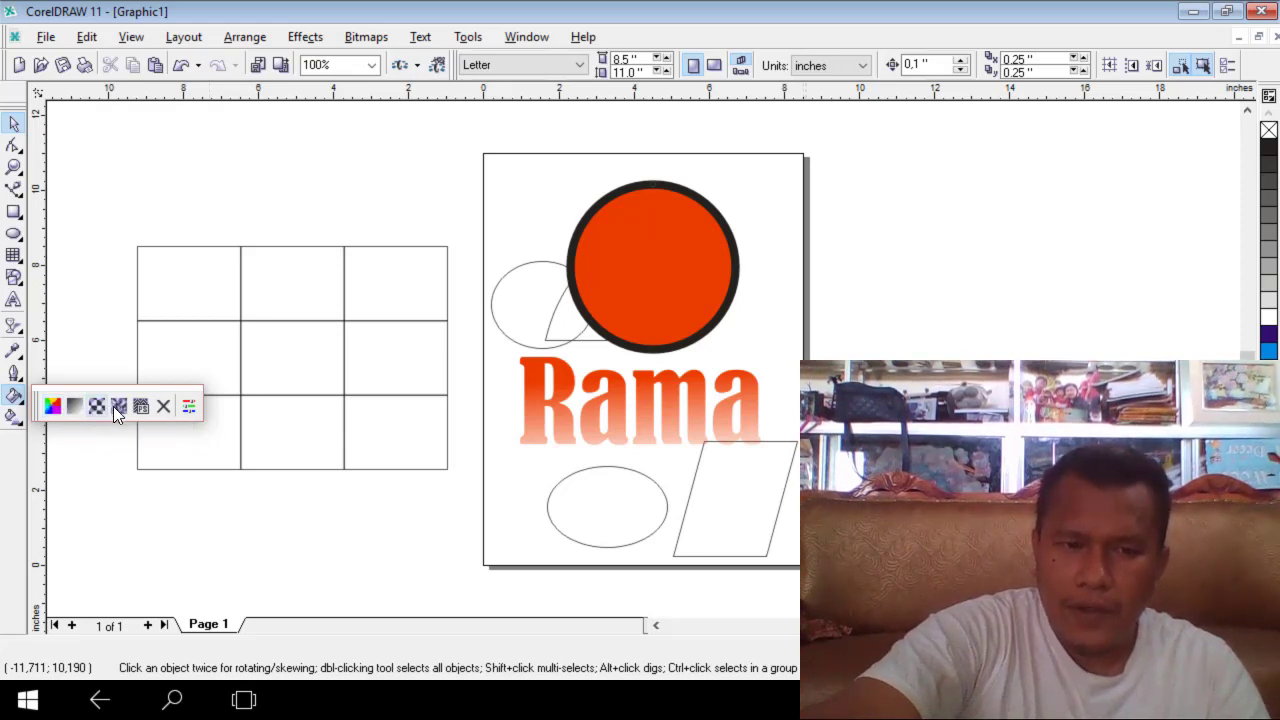
{"action": "left_click", "coordinate": [53, 406]}
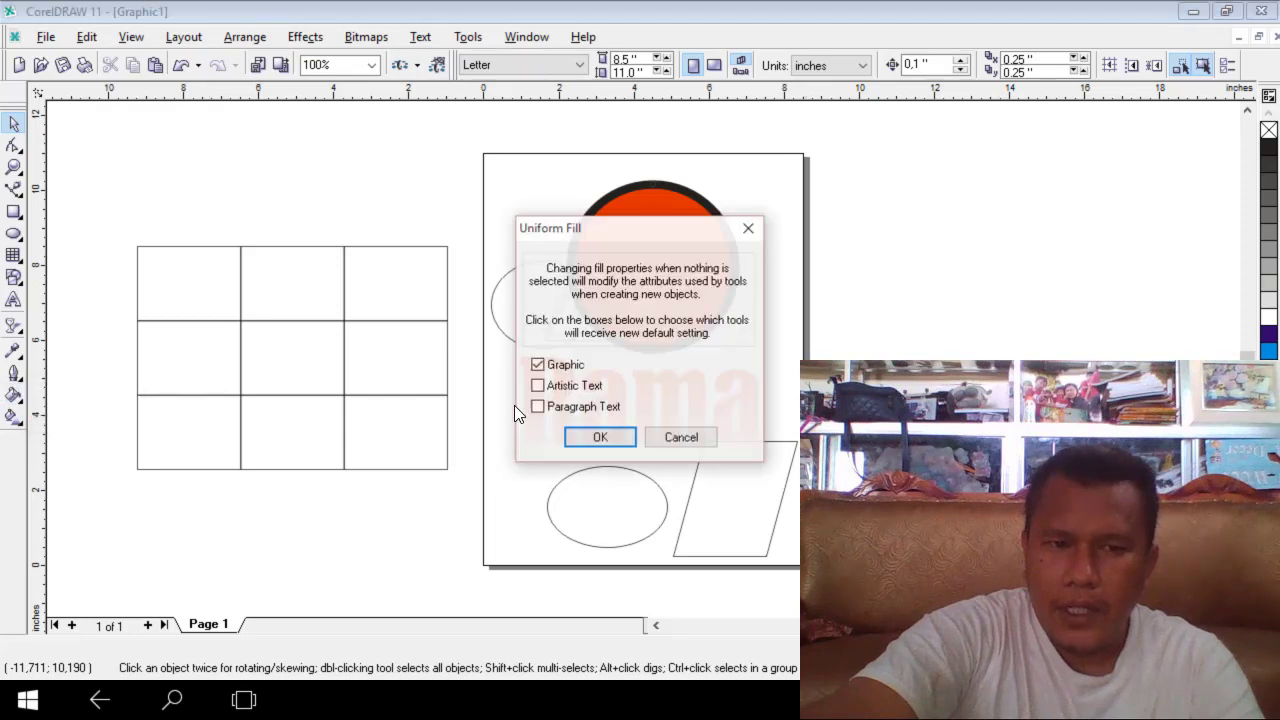
{"action": "left_click", "coordinate": [695, 442]}
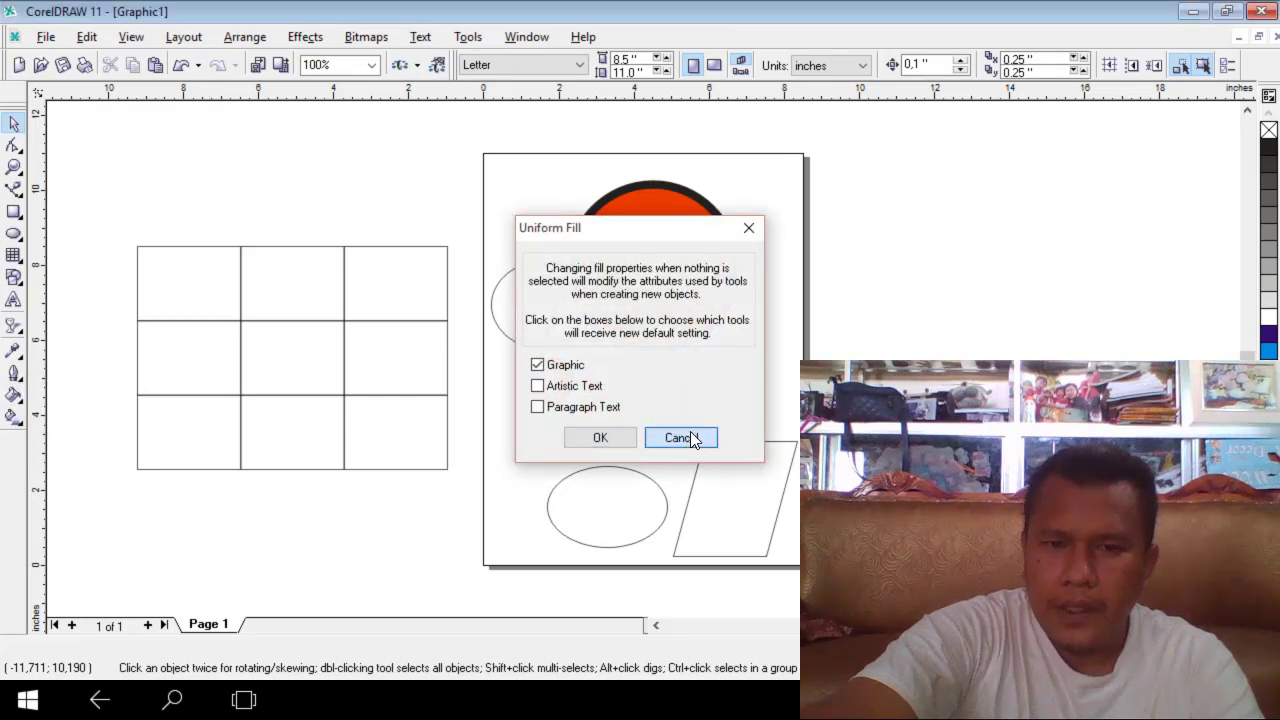
- Start a uniform fill for the large circle and choose an olive-gold shade in the CMYK colour model
{"action": "left_click", "coordinate": [640, 255]}
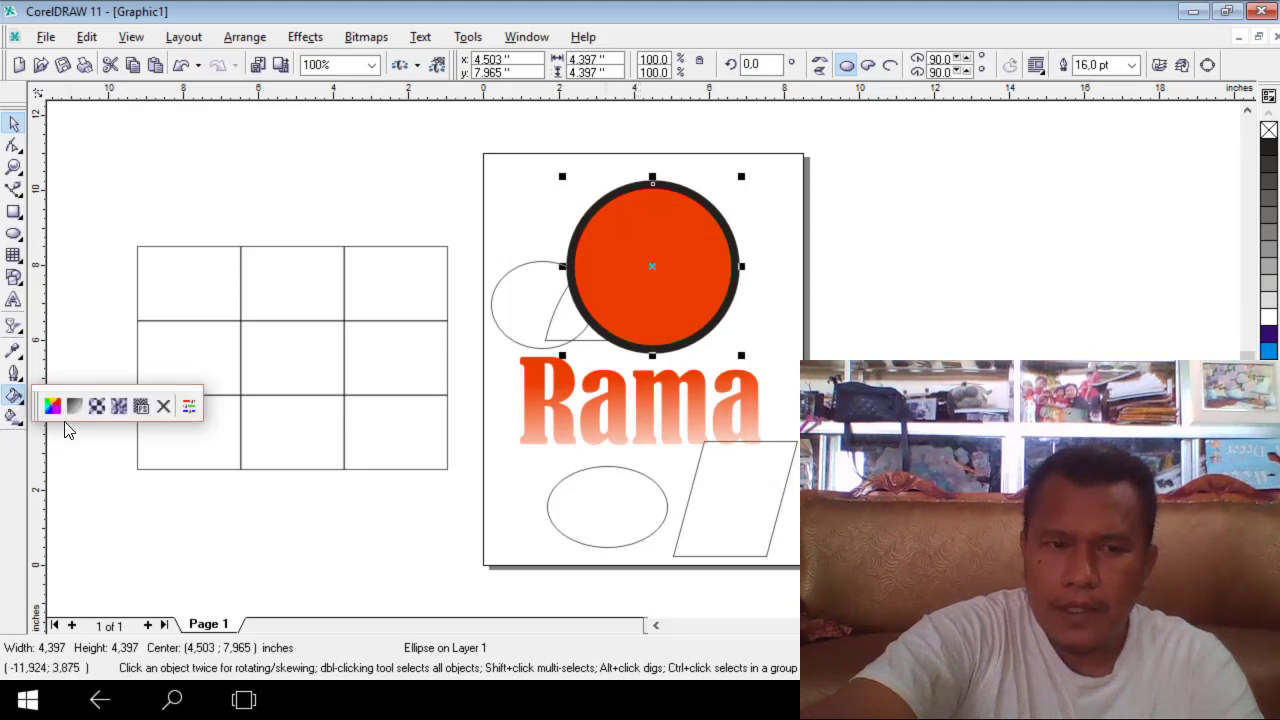
{"action": "left_click", "coordinate": [52, 405]}
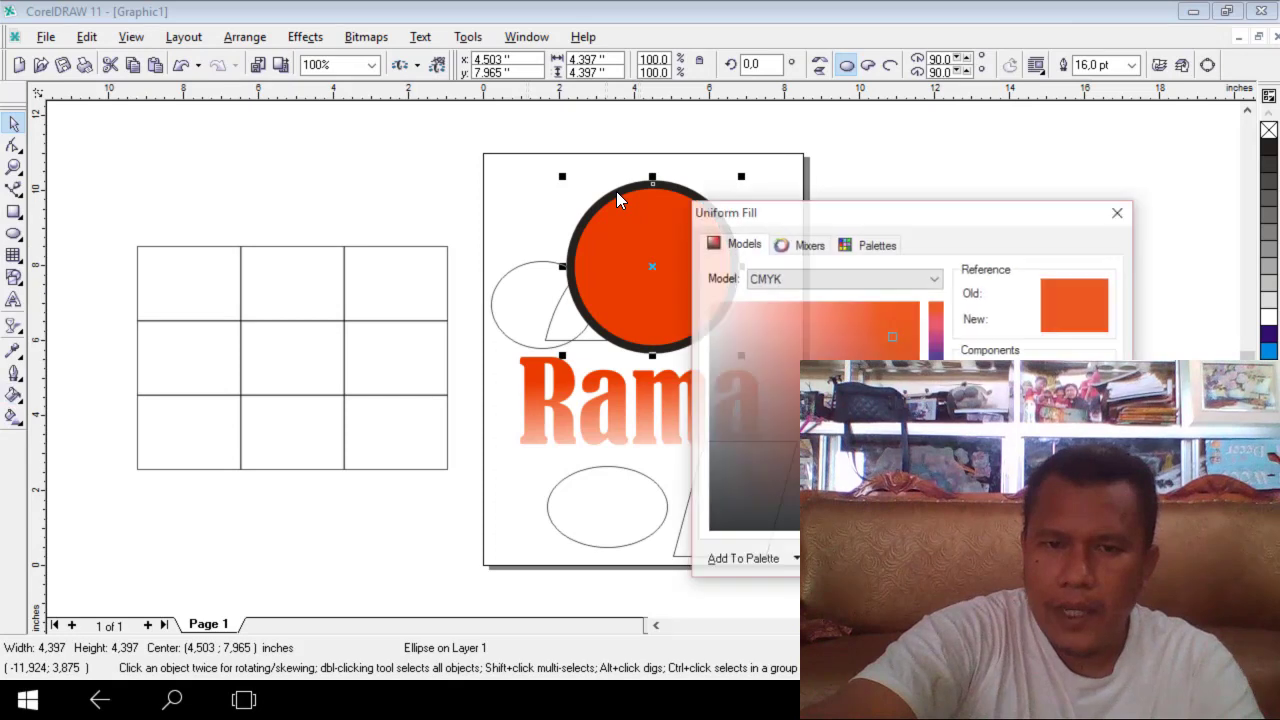
{"action": "left_click_drag", "start_coordinate": [892, 337], "coordinate": [864, 402]}
{"action": "left_click", "coordinate": [842, 468]}
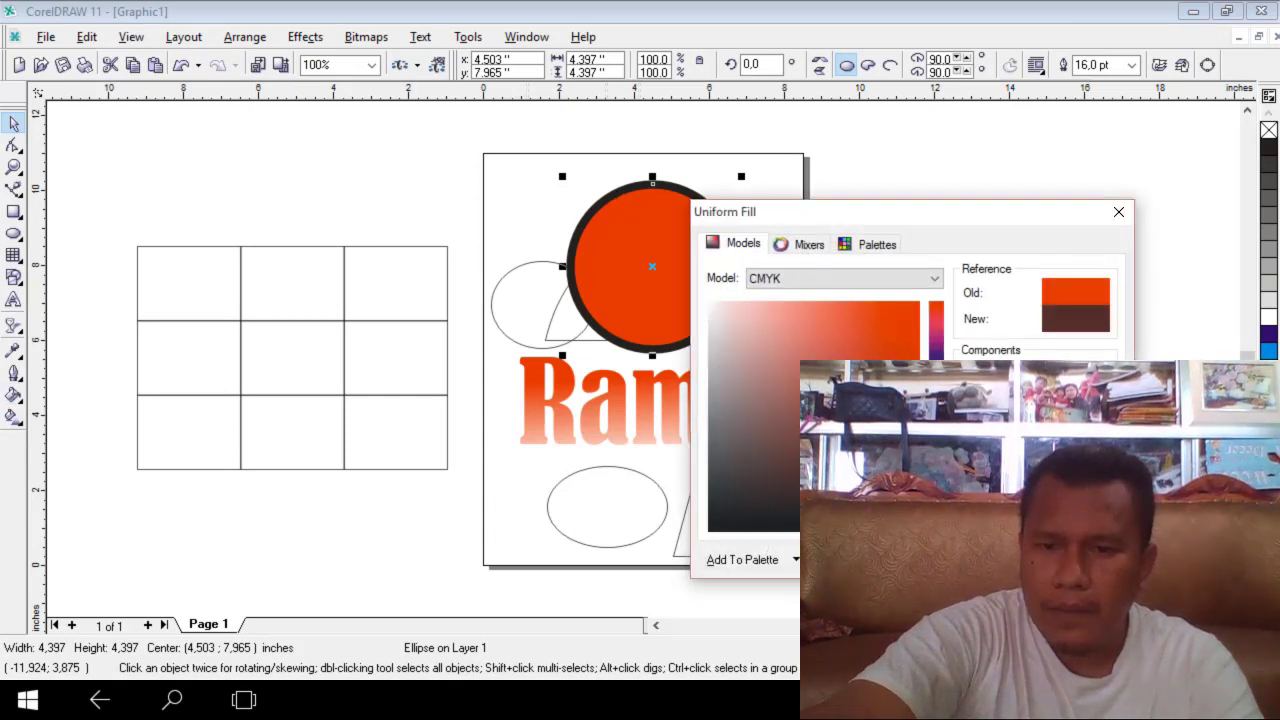
{"action": "left_click", "coordinate": [936, 495]}
{"action": "left_click", "coordinate": [868, 377]}
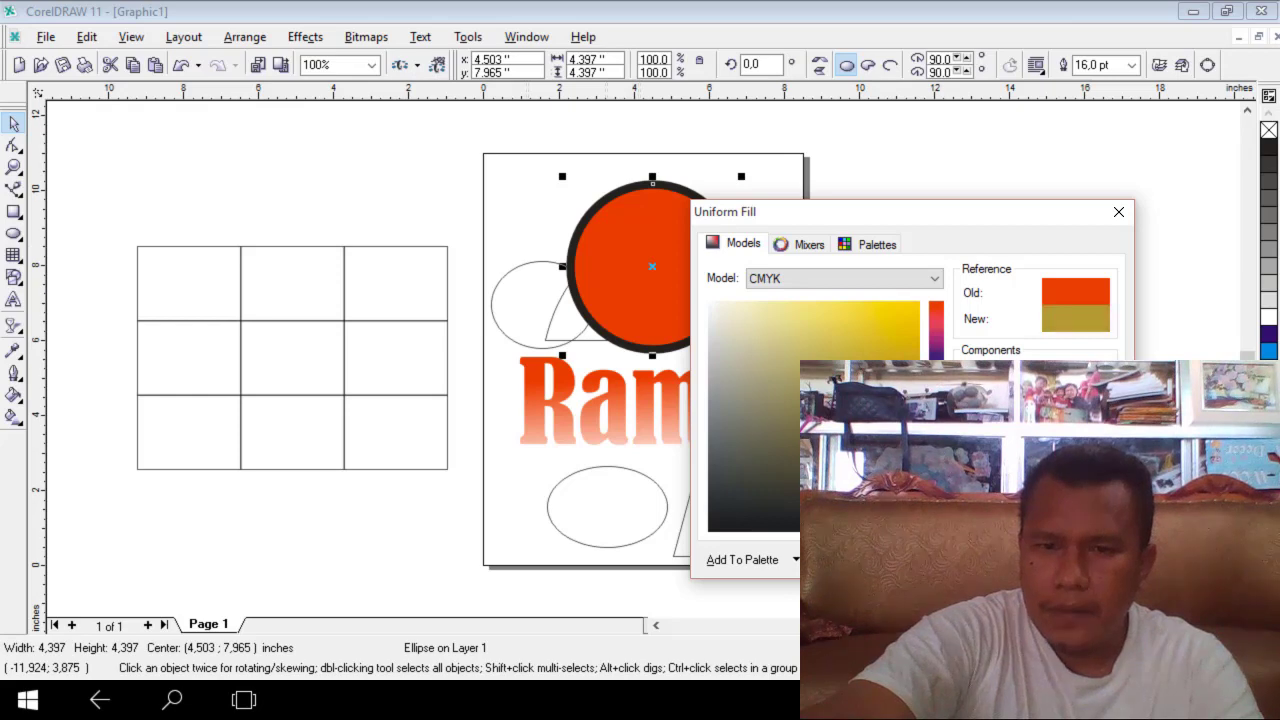
- Pick a slightly dark yellow using the hue wheel and CMYK colour field, with the default CMYK palette as the target for added colours
{"action": "left_click", "coordinate": [809, 249]}
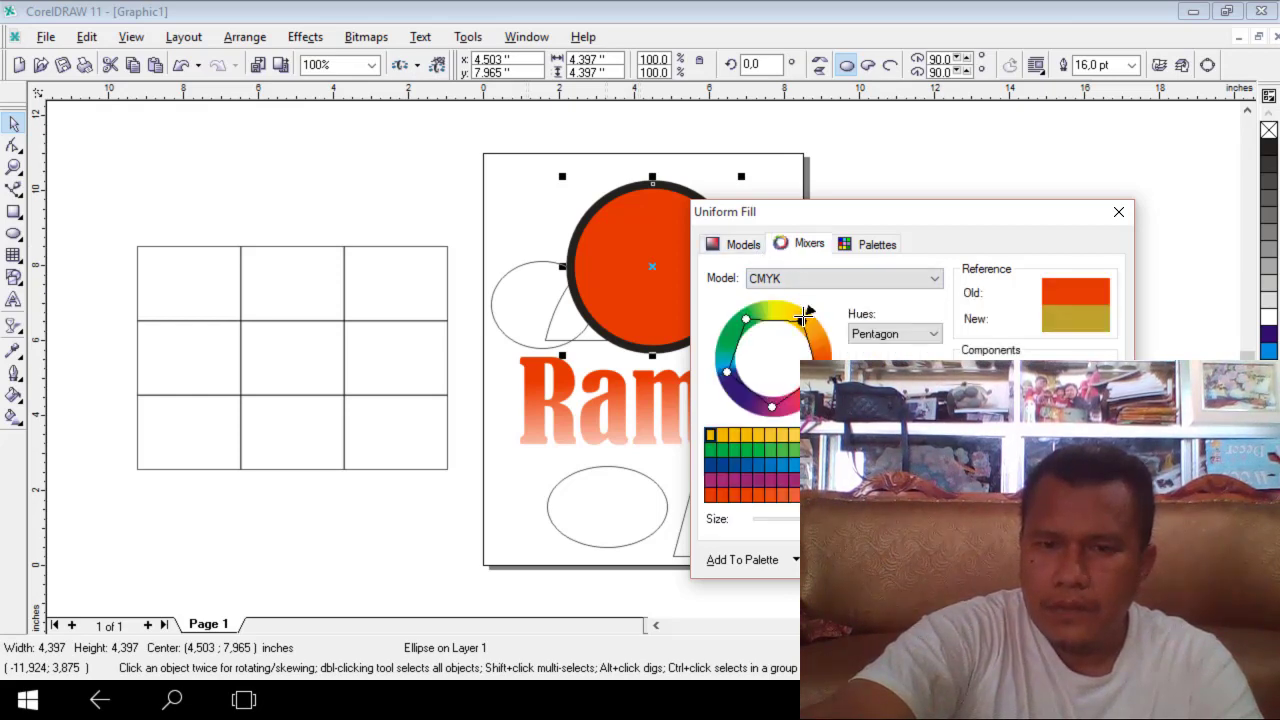
{"action": "left_click_drag", "start_coordinate": [801, 318], "coordinate": [791, 330]}
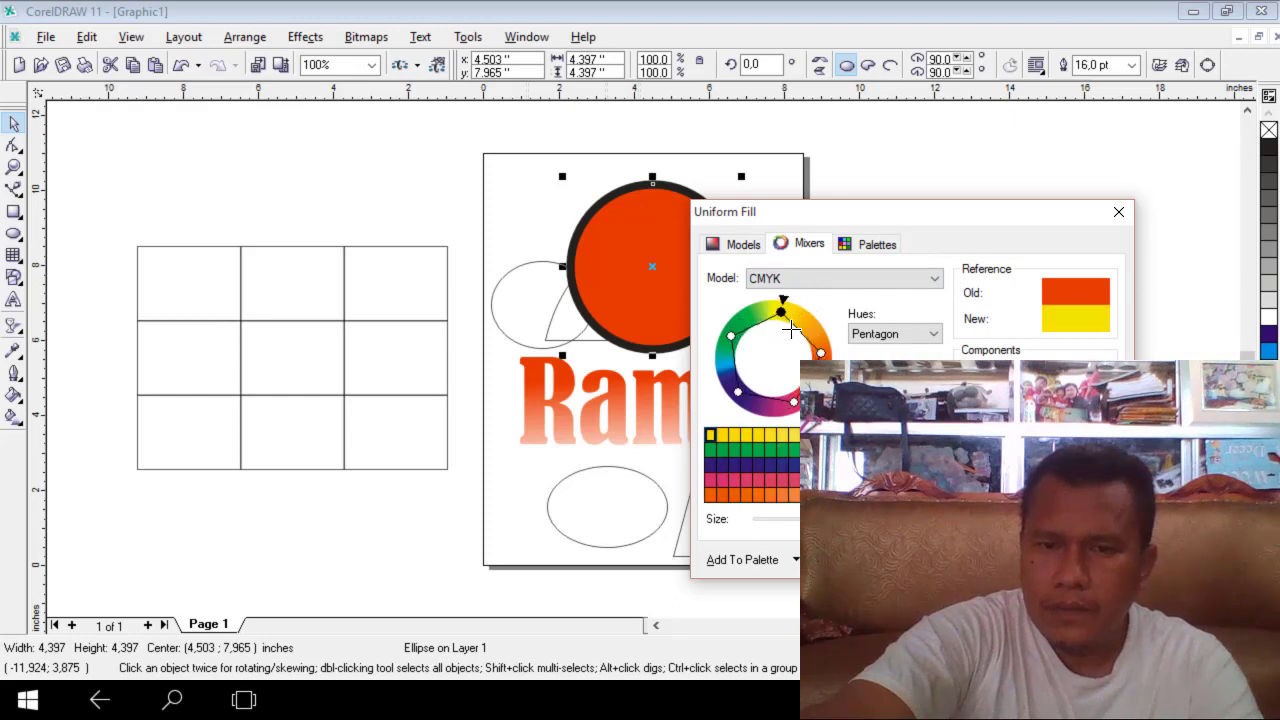
{"action": "left_click", "coordinate": [731, 250]}
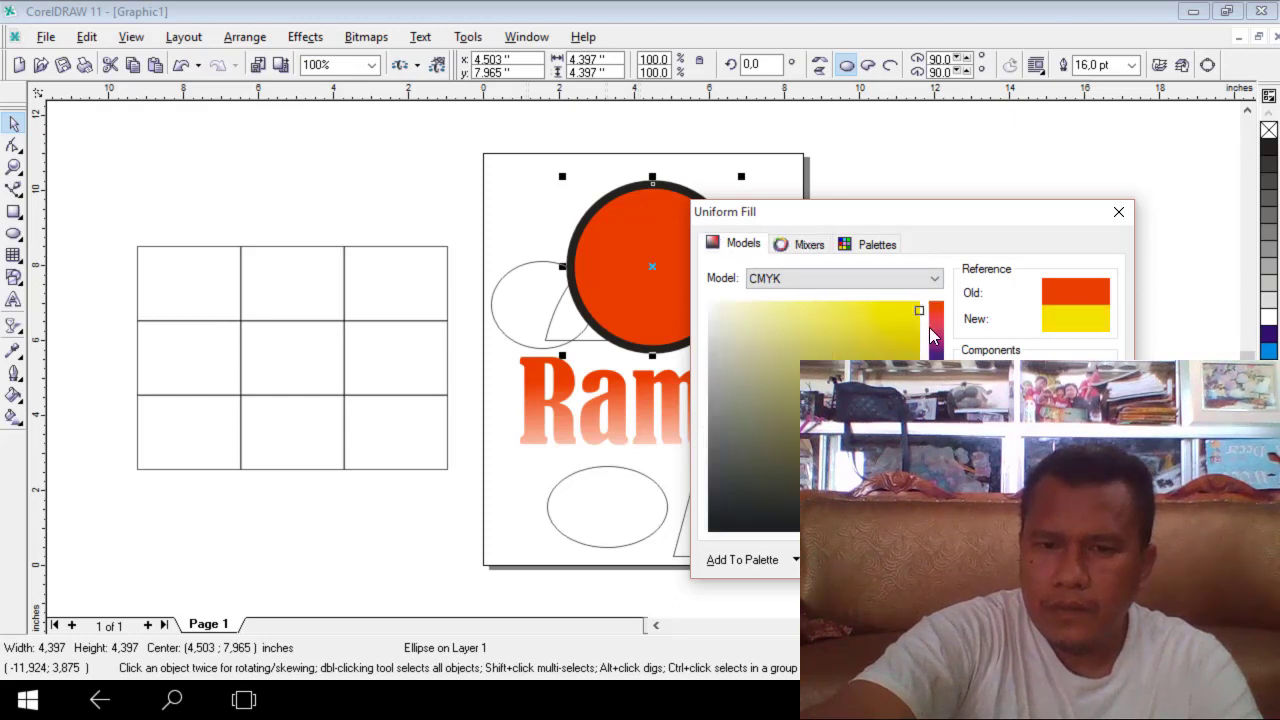
{"action": "mouse_move", "coordinate": [905, 315]}
{"action": "left_mouse_down"}
{"action": "mouse_move", "coordinate": [783, 334]}
{"action": "mouse_move", "coordinate": [797, 378]}
{"action": "mouse_move", "coordinate": [884, 334]}
{"action": "left_mouse_up"}
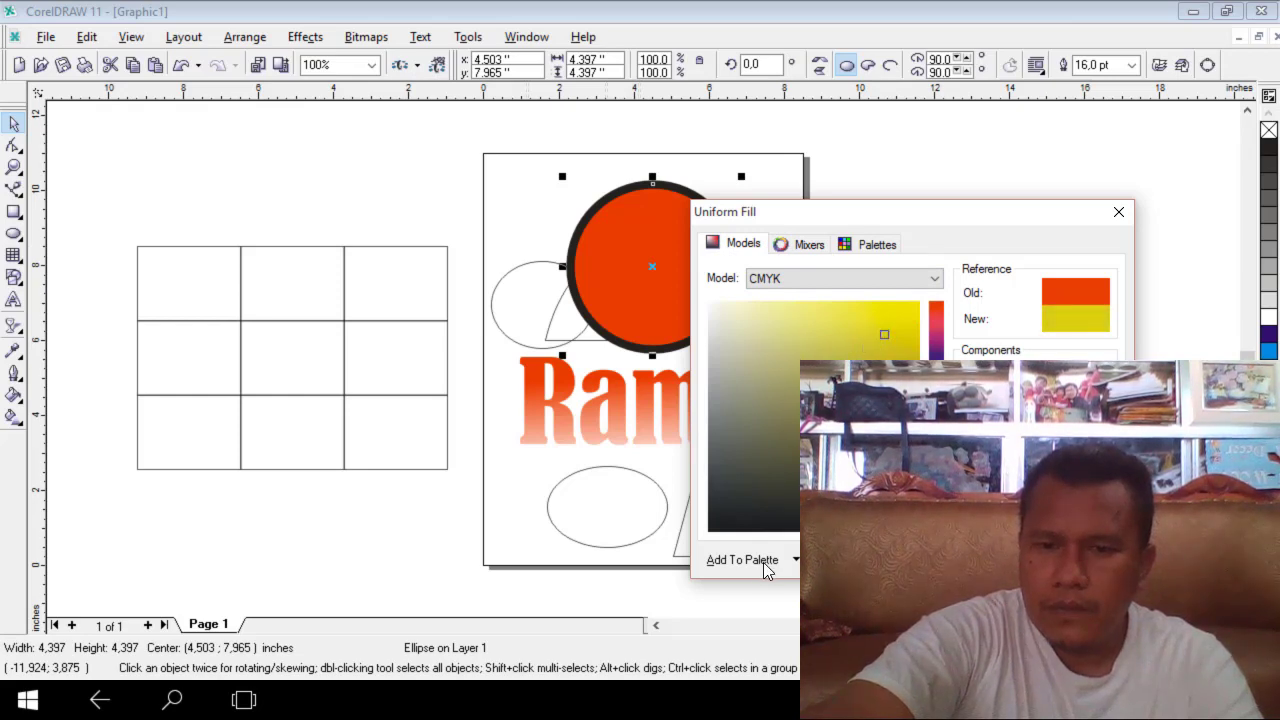
{"action": "left_click", "coordinate": [796, 561]}
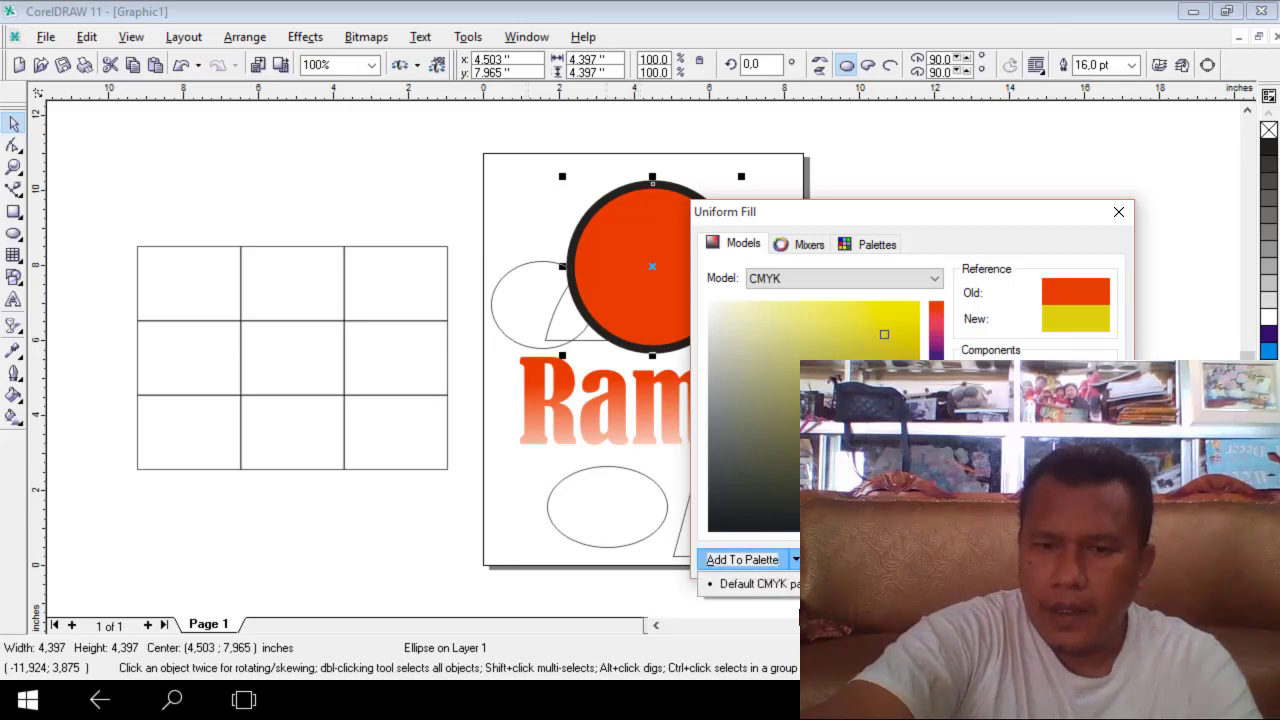
{"action": "left_click", "coordinate": [790, 584]}
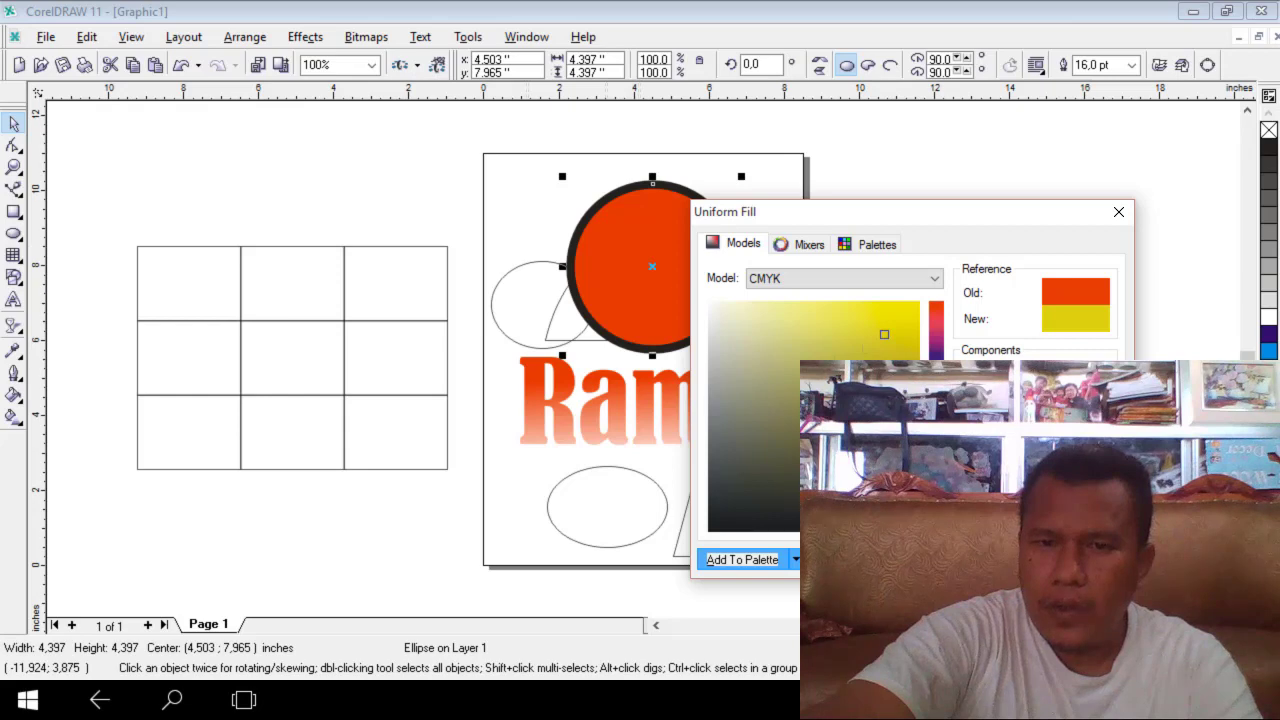
- Switch the uniform fill's colour model to RGB and apply the yellow to the large circle
{"action": "left_click", "coordinate": [934, 279]}
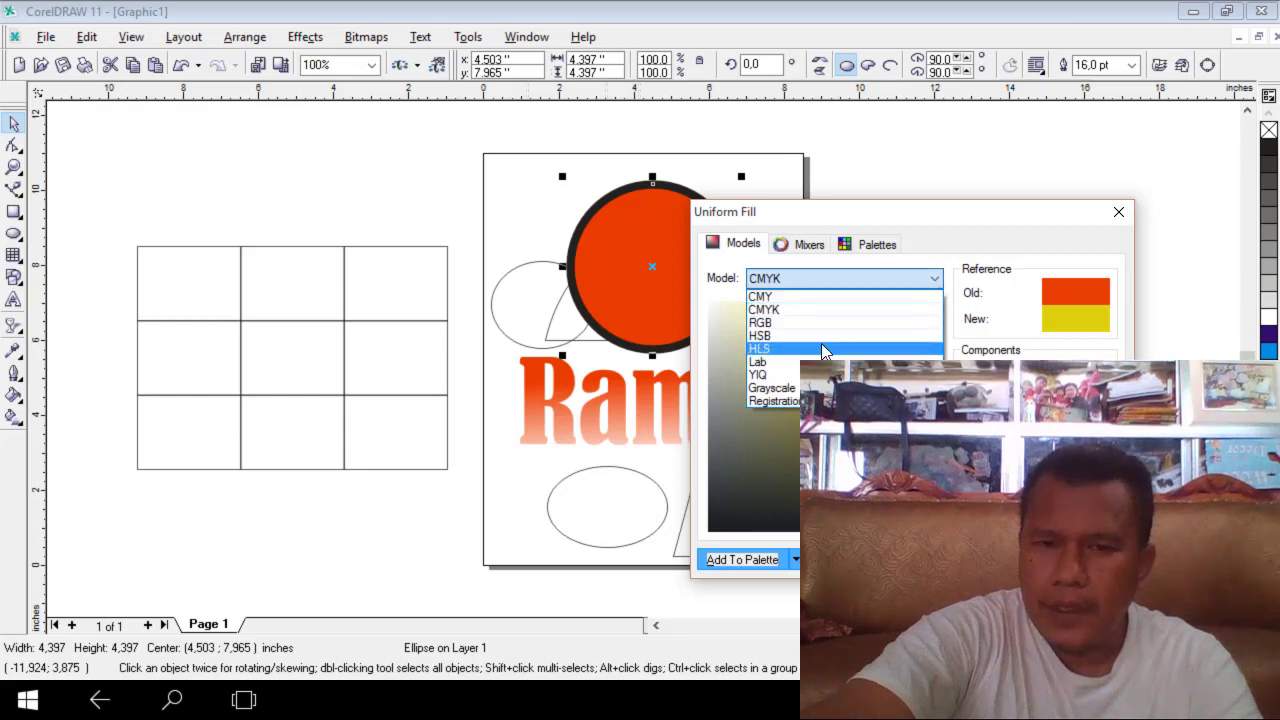
{"action": "left_click", "coordinate": [790, 323]}
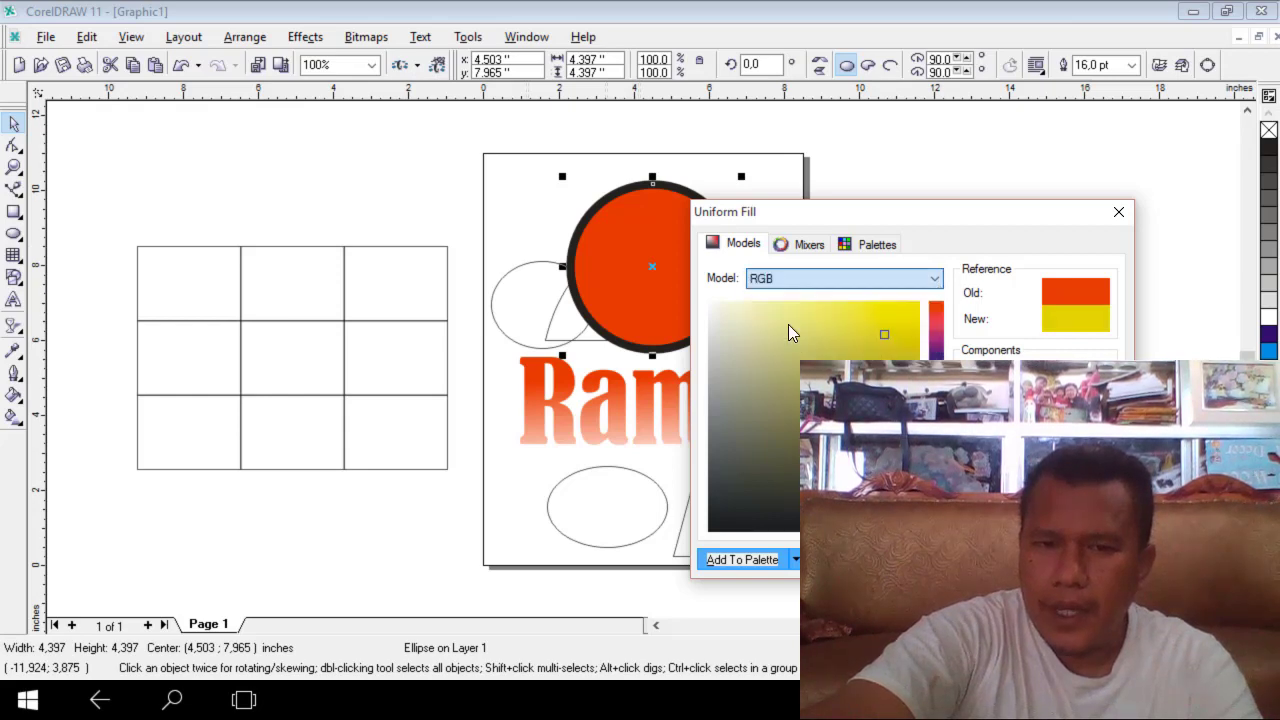
{"action": "left_click", "coordinate": [934, 280]}
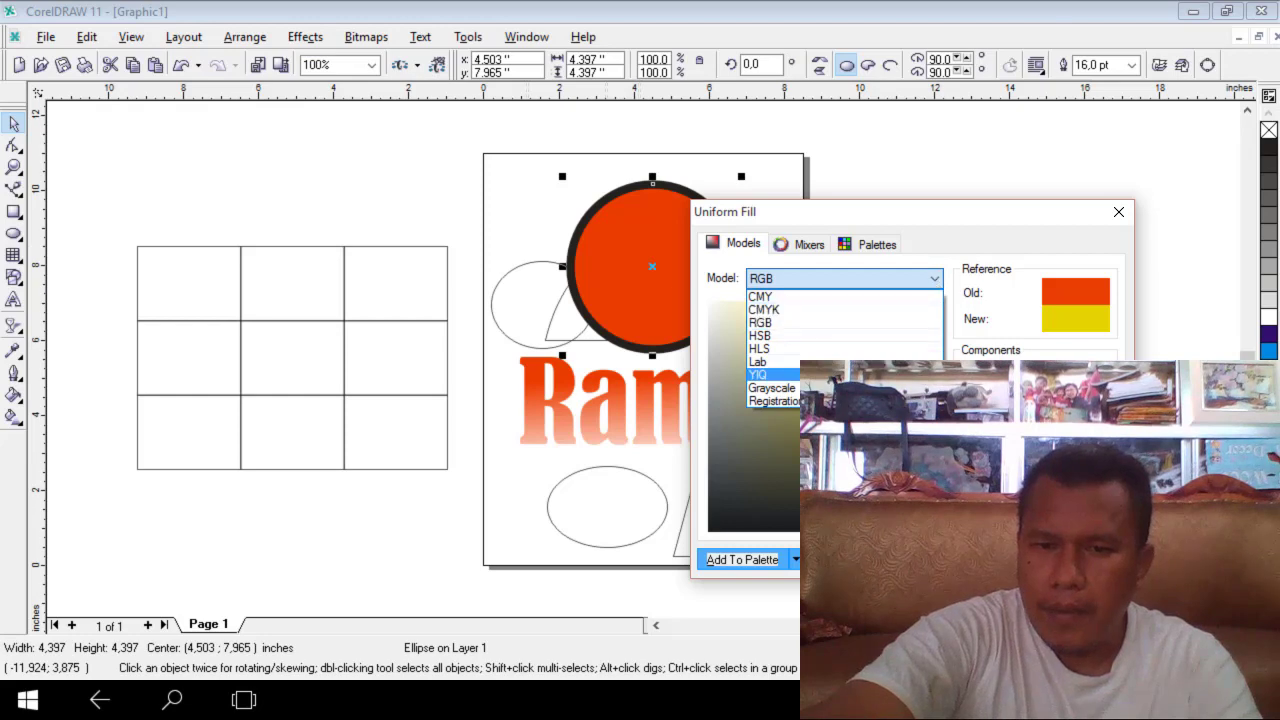
{"action": "left_click", "coordinate": [955, 260]}
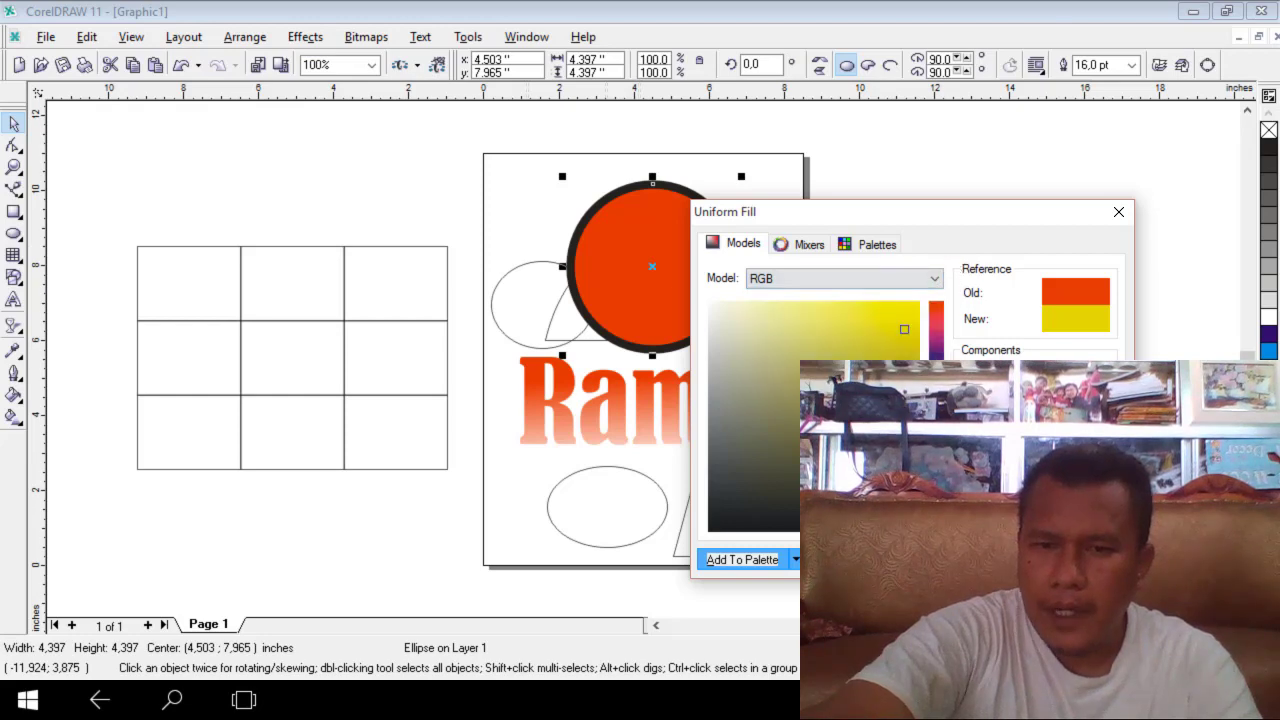
{"action": "left_click", "coordinate": [926, 560]}
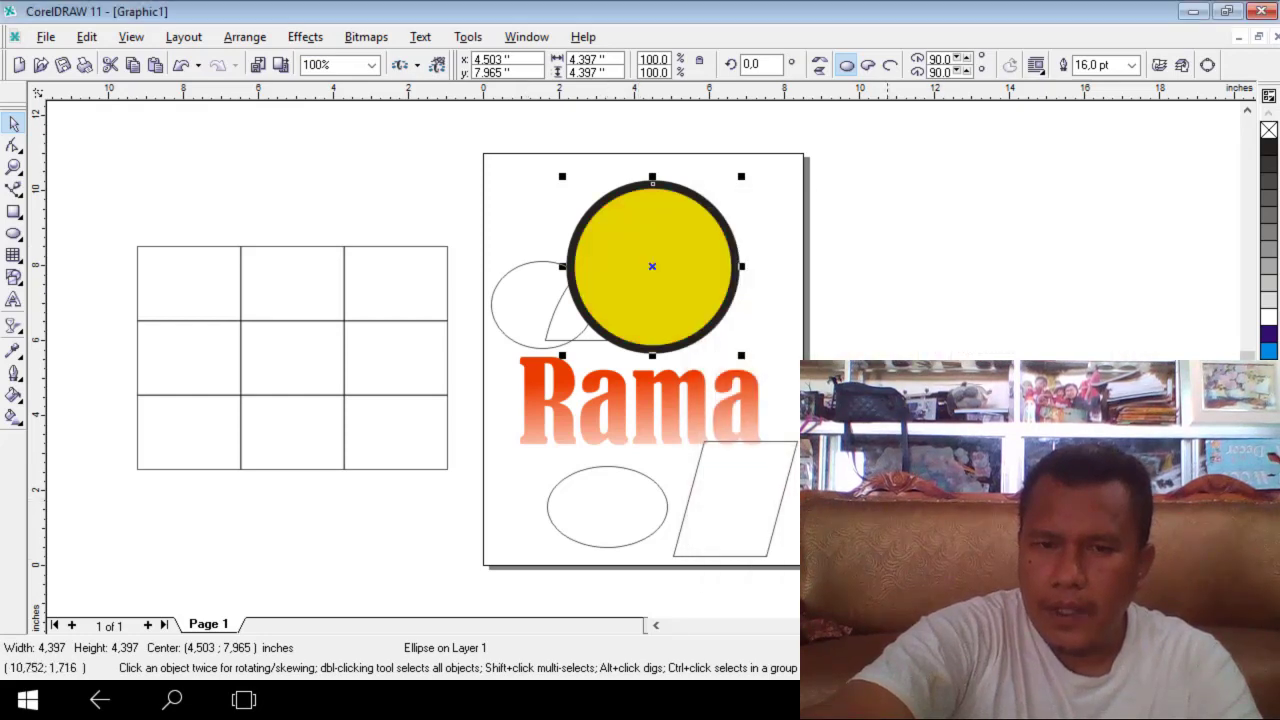
- Change the large circle's uniform fill to a pale green in the RGB model and deselect the circle
{"action": "left_click", "coordinate": [15, 396]}
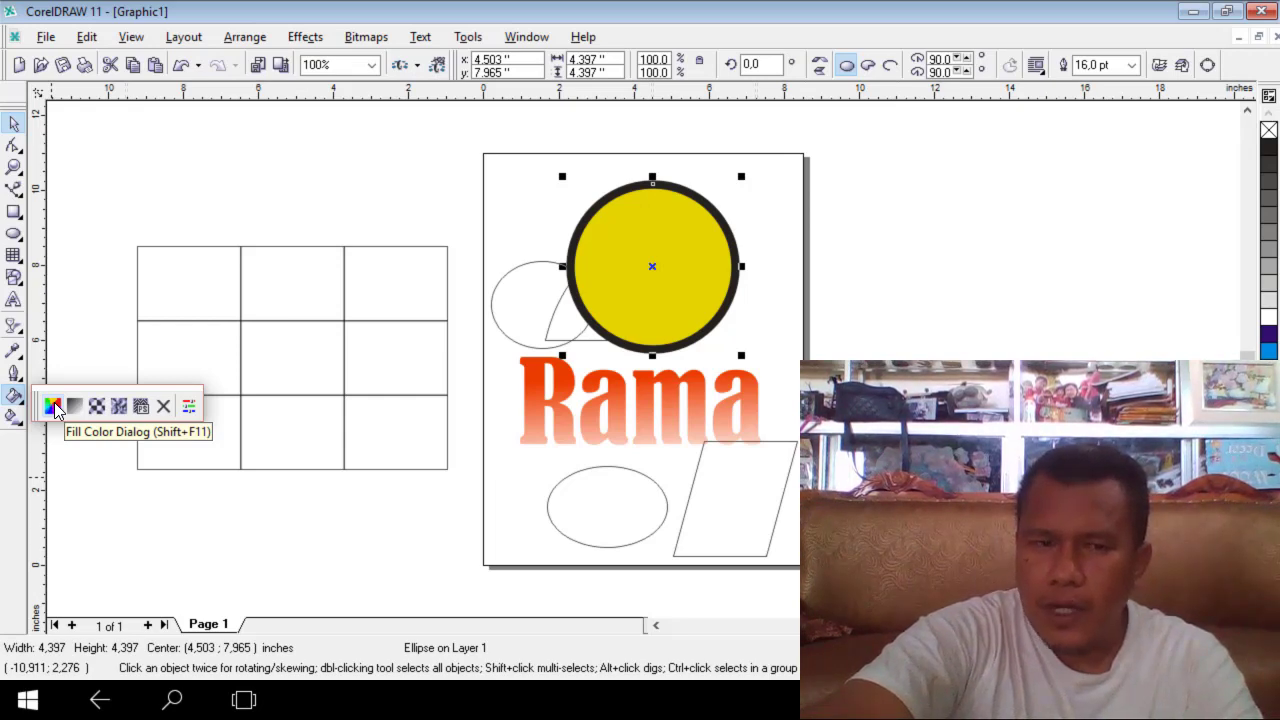
{"action": "left_click", "coordinate": [54, 404]}
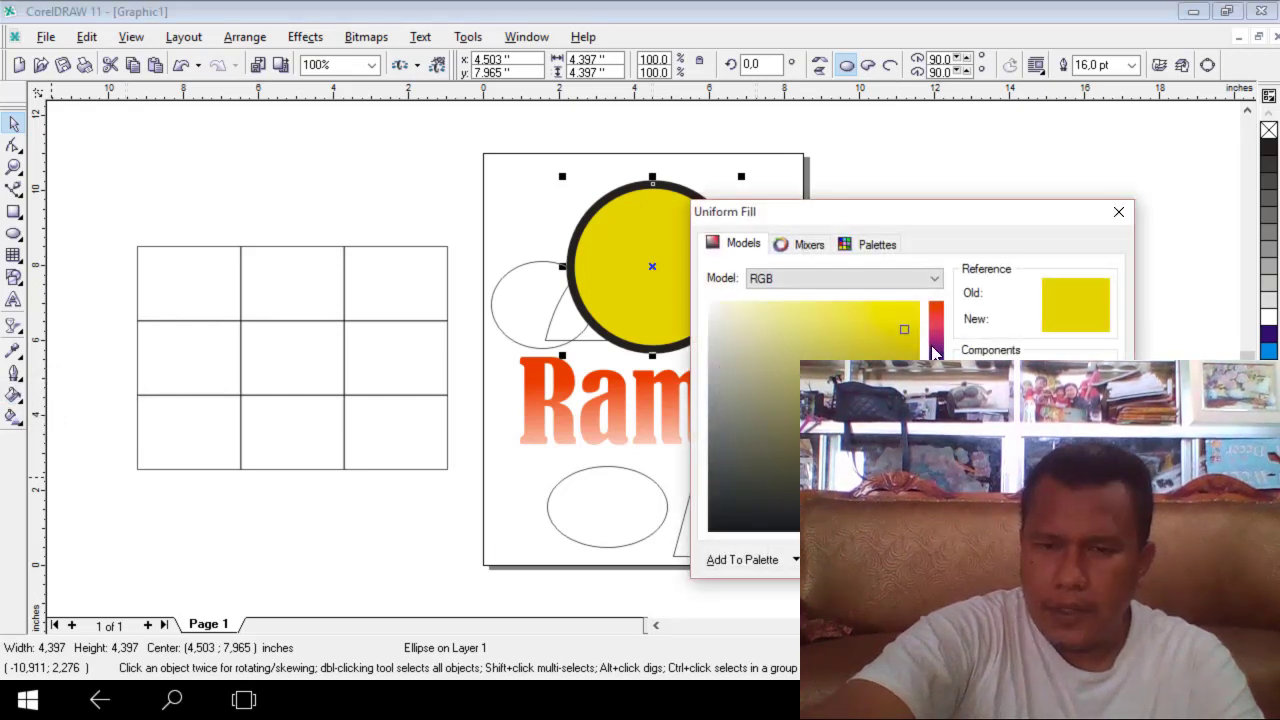
{"action": "left_click", "coordinate": [784, 320]}
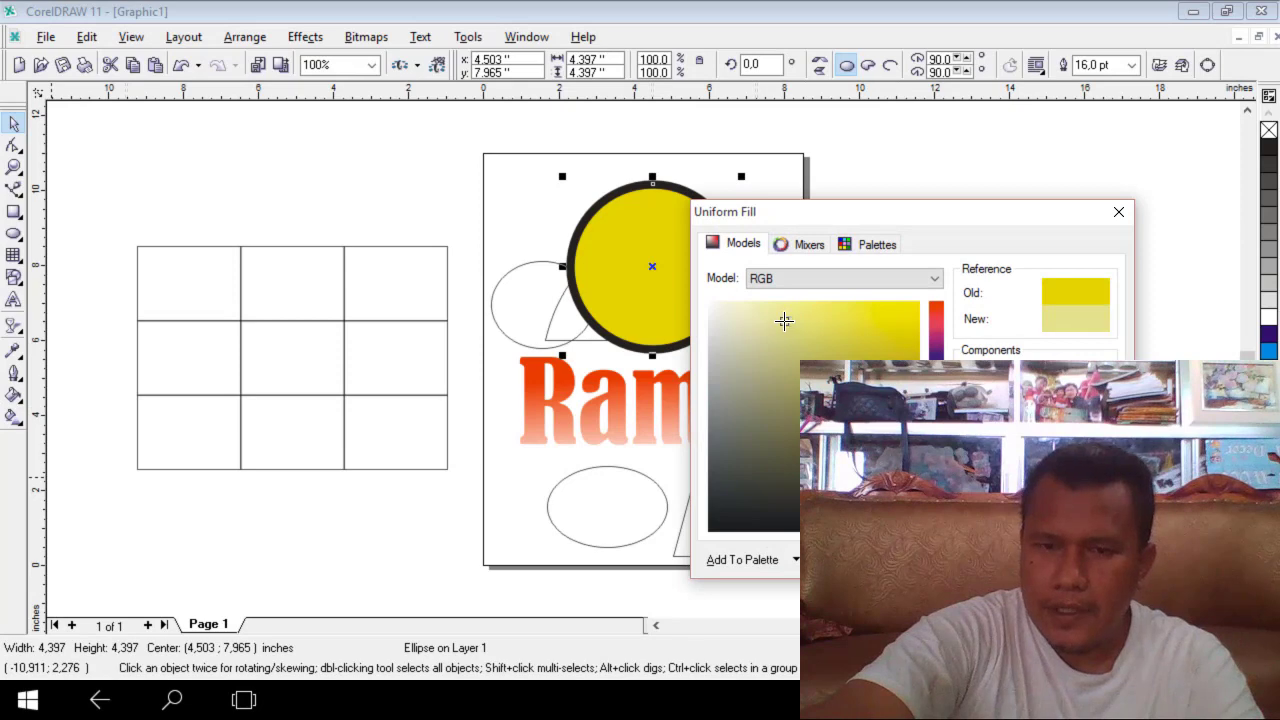
{"action": "mouse_move", "coordinate": [757, 330]}
{"action": "left_mouse_down"}
{"action": "mouse_move", "coordinate": [794, 315]}
{"action": "mouse_move", "coordinate": [787, 347]}
{"action": "left_mouse_up"}
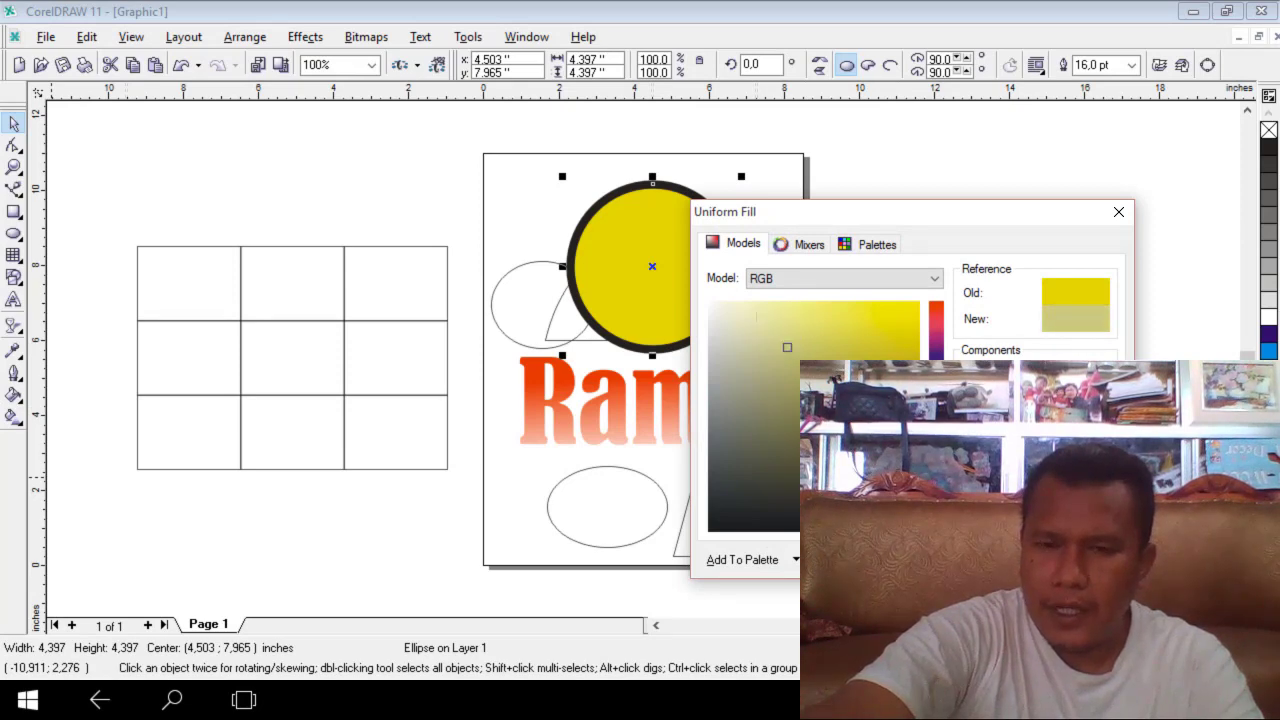
{"action": "left_click_drag", "start_coordinate": [936, 492], "coordinate": [936, 447]}
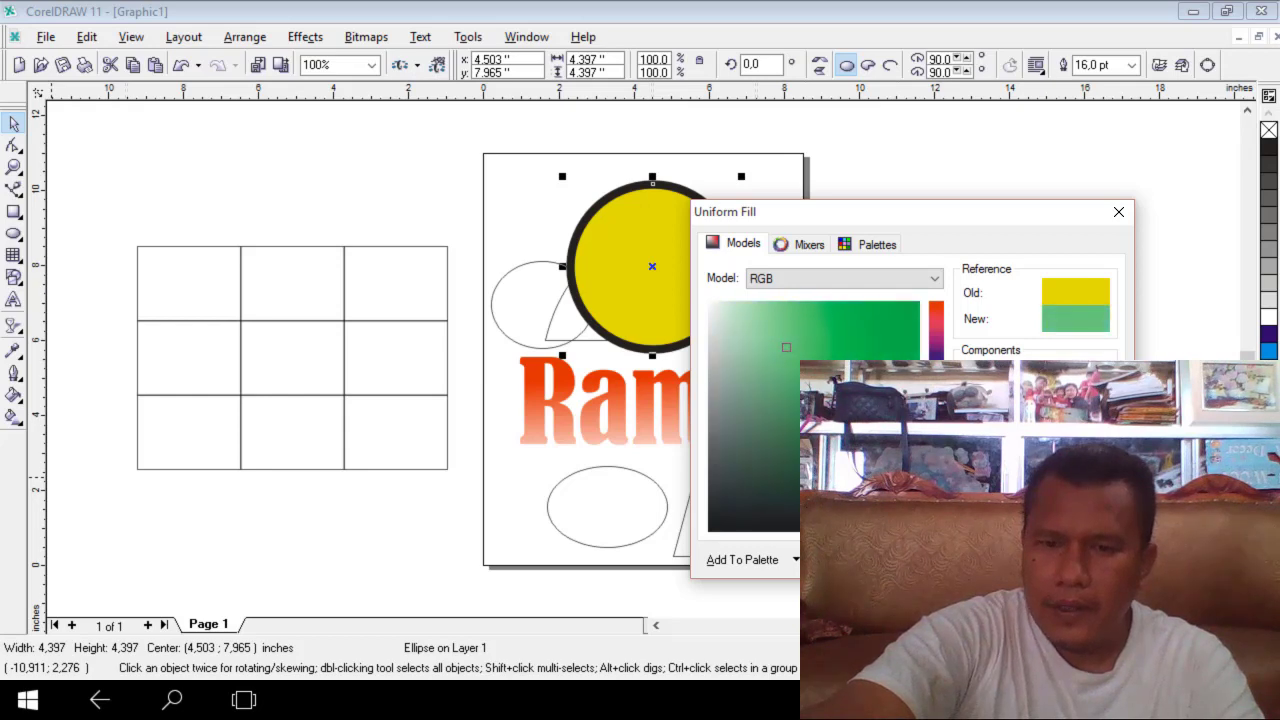
{"action": "left_click", "coordinate": [775, 326]}
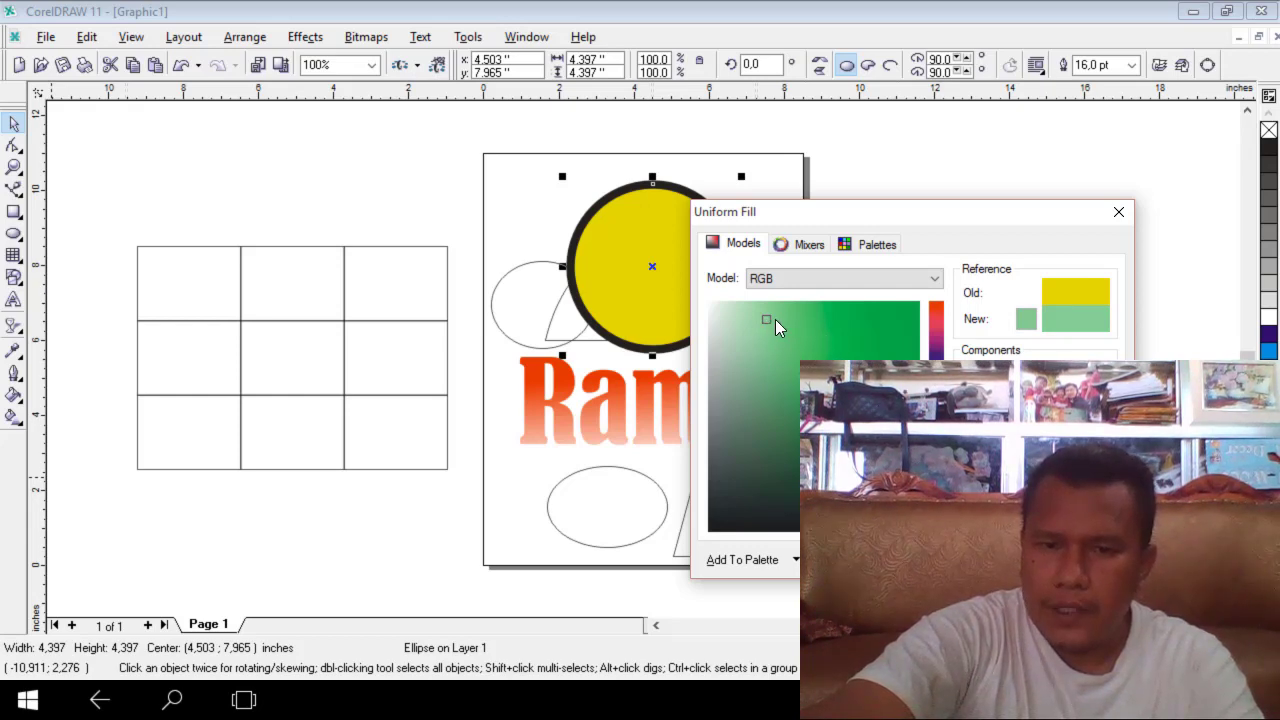
{"action": "left_click_drag", "start_coordinate": [766, 319], "coordinate": [739, 309]}
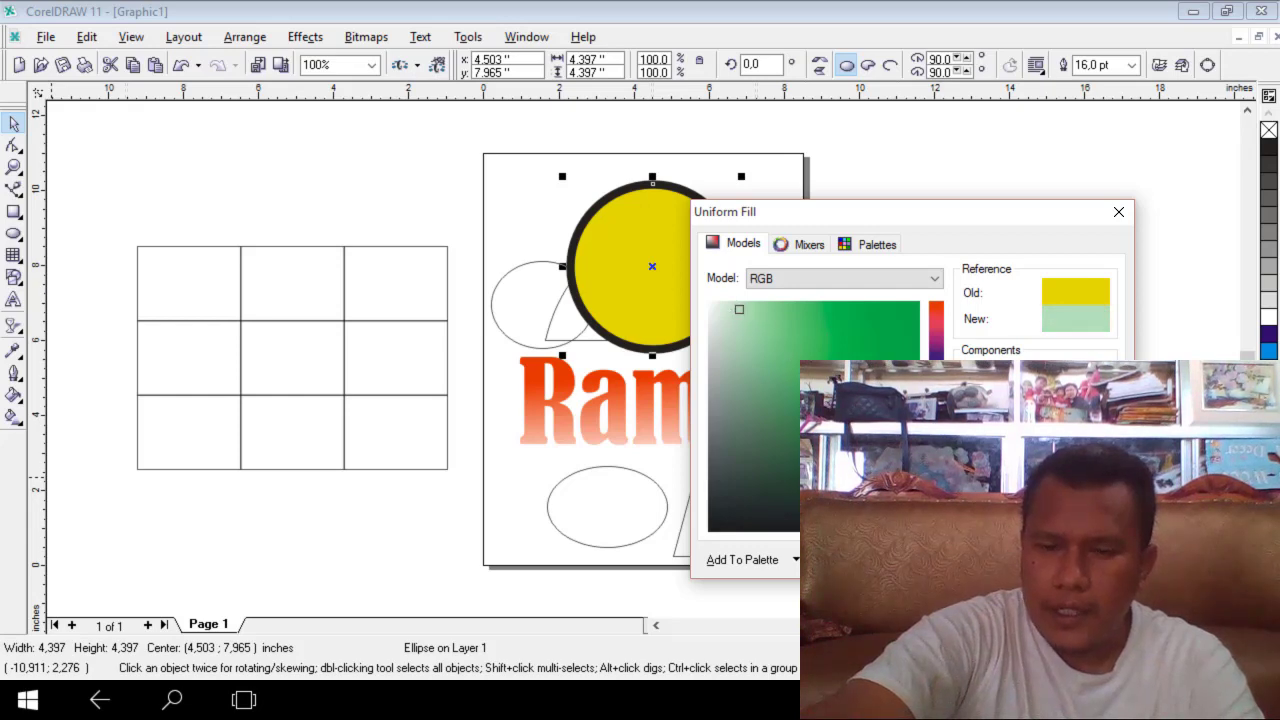
{"action": "left_click", "coordinate": [924, 559]}
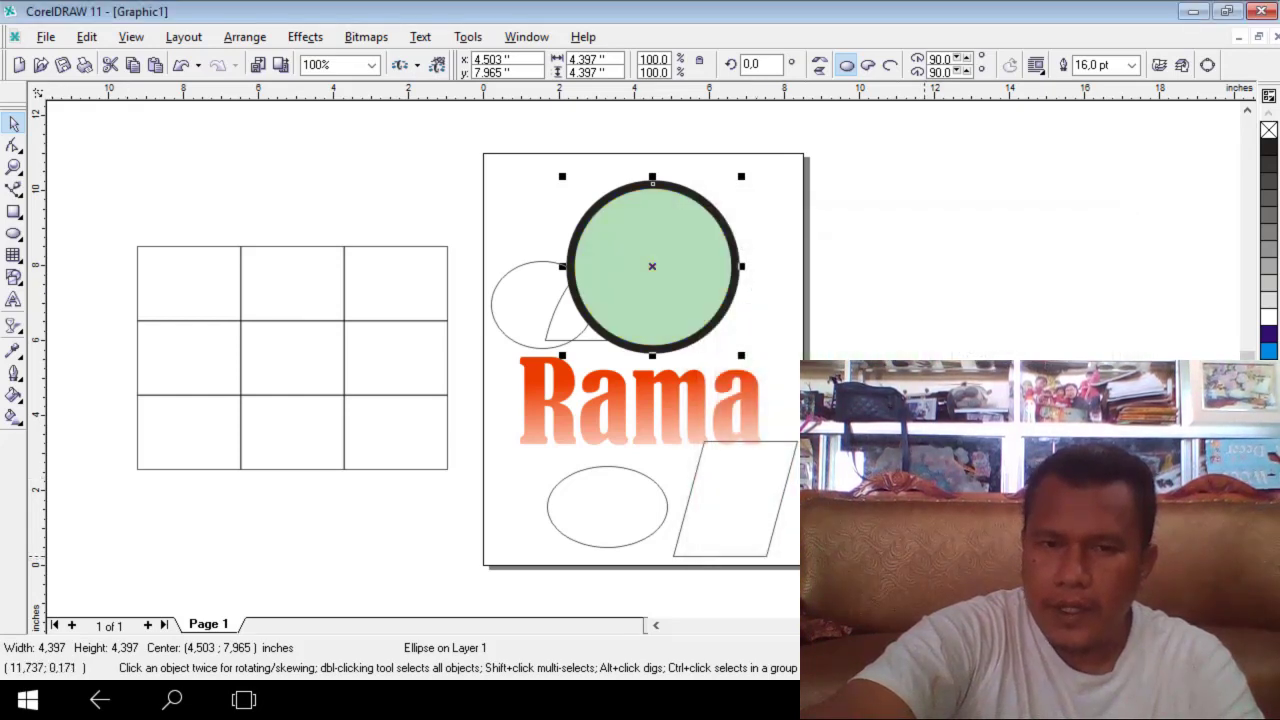
{"action": "left_click", "coordinate": [912, 433]}
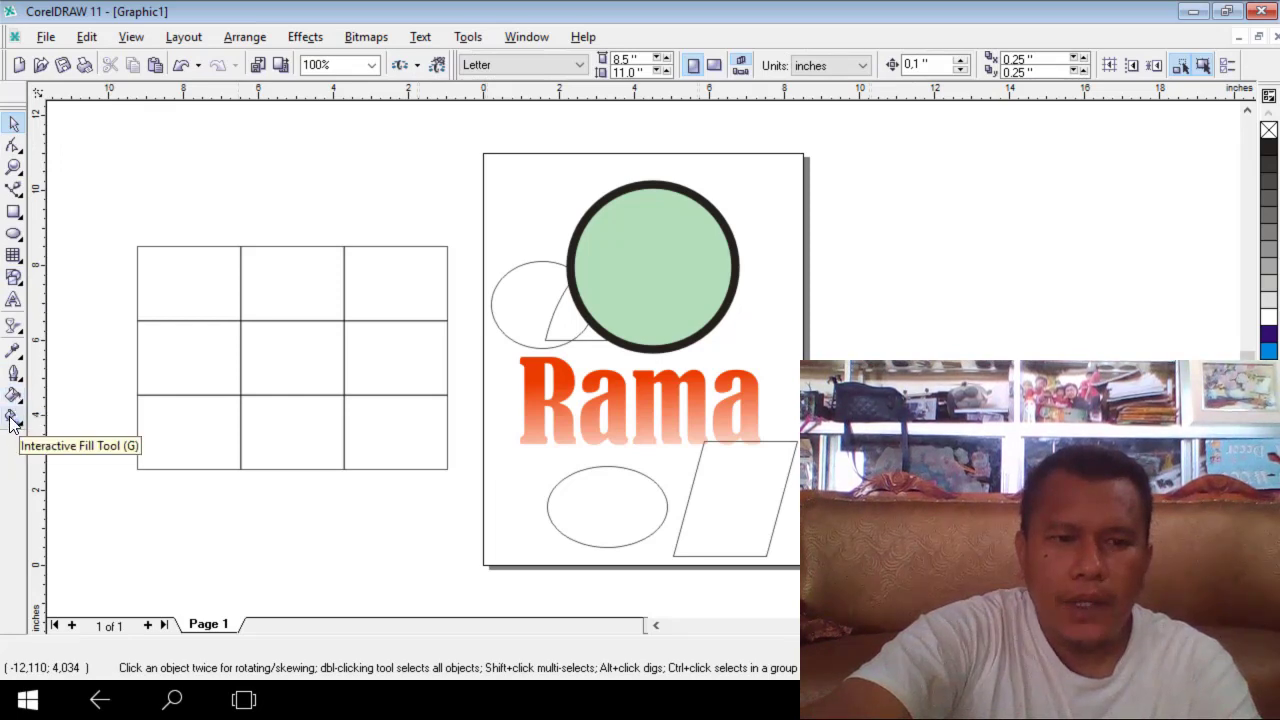
- Apply a linear interactive fill to the large circle, fading vertically from pale green at its upper edge to white at its lower edge
{"action": "left_click", "coordinate": [12, 420]}
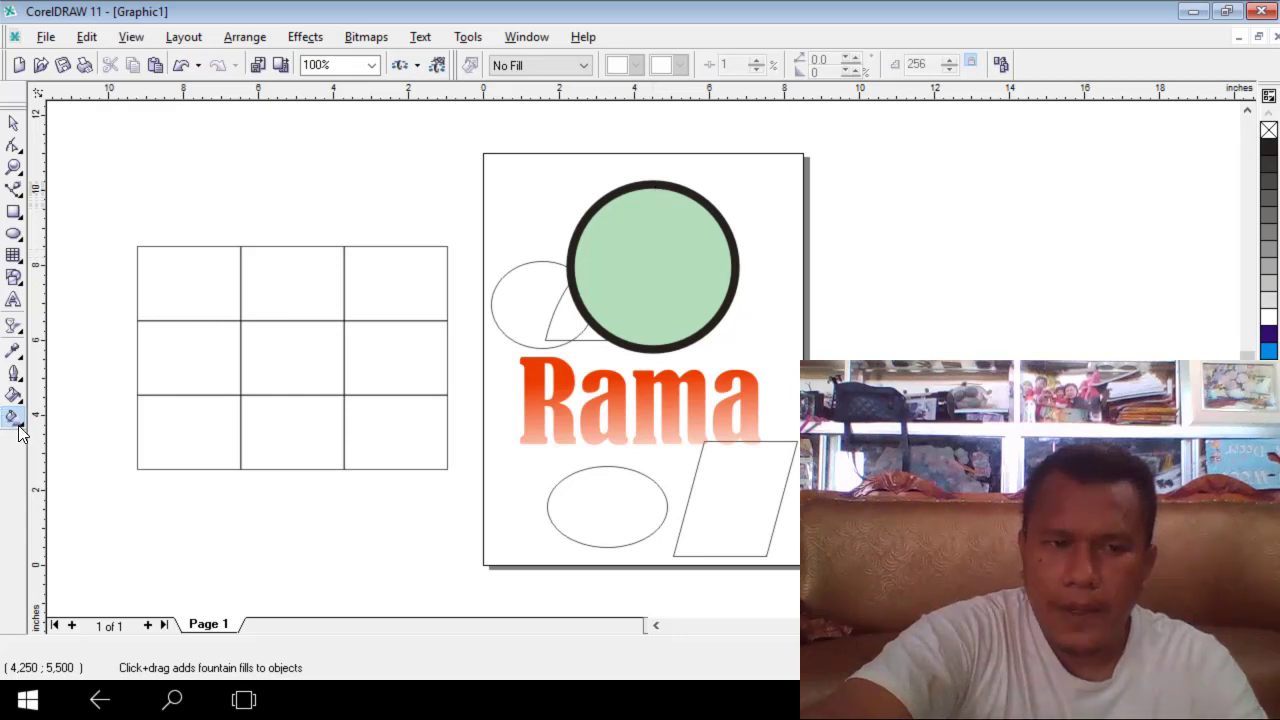
{"action": "left_click", "coordinate": [700, 280]}
{"action": "left_click", "coordinate": [14, 122]}
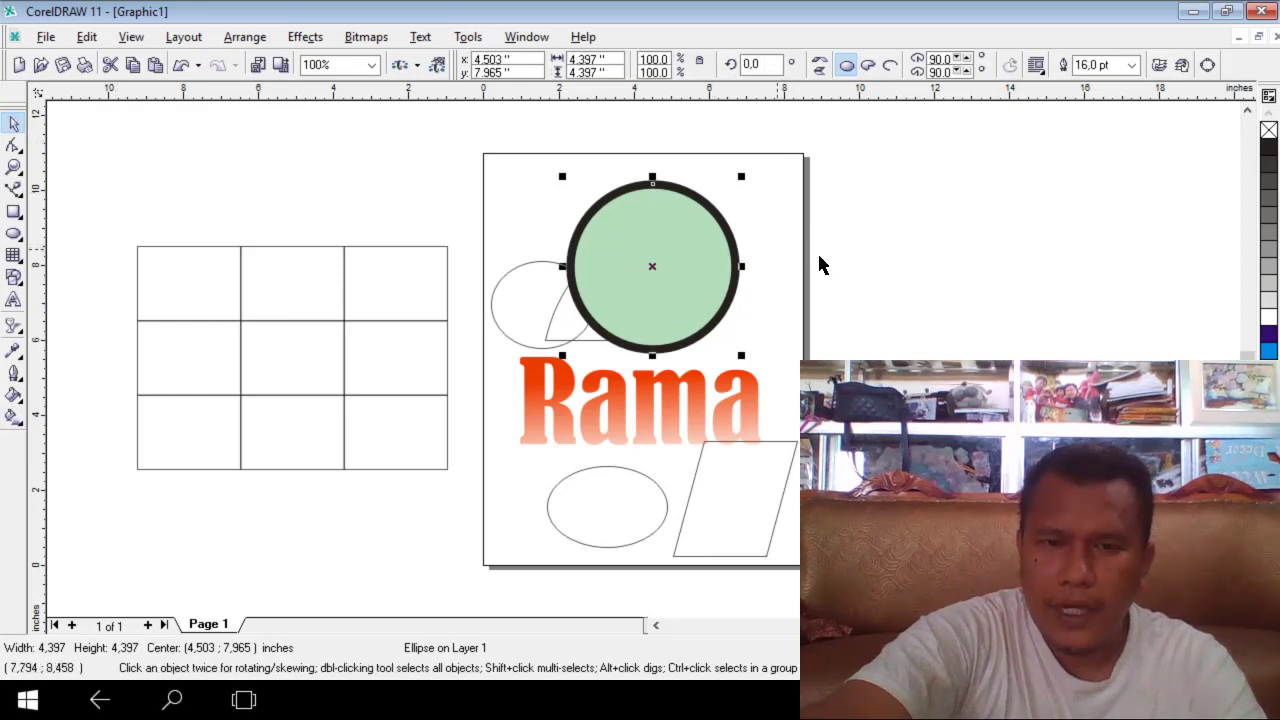
{"action": "left_click", "coordinate": [14, 421]}
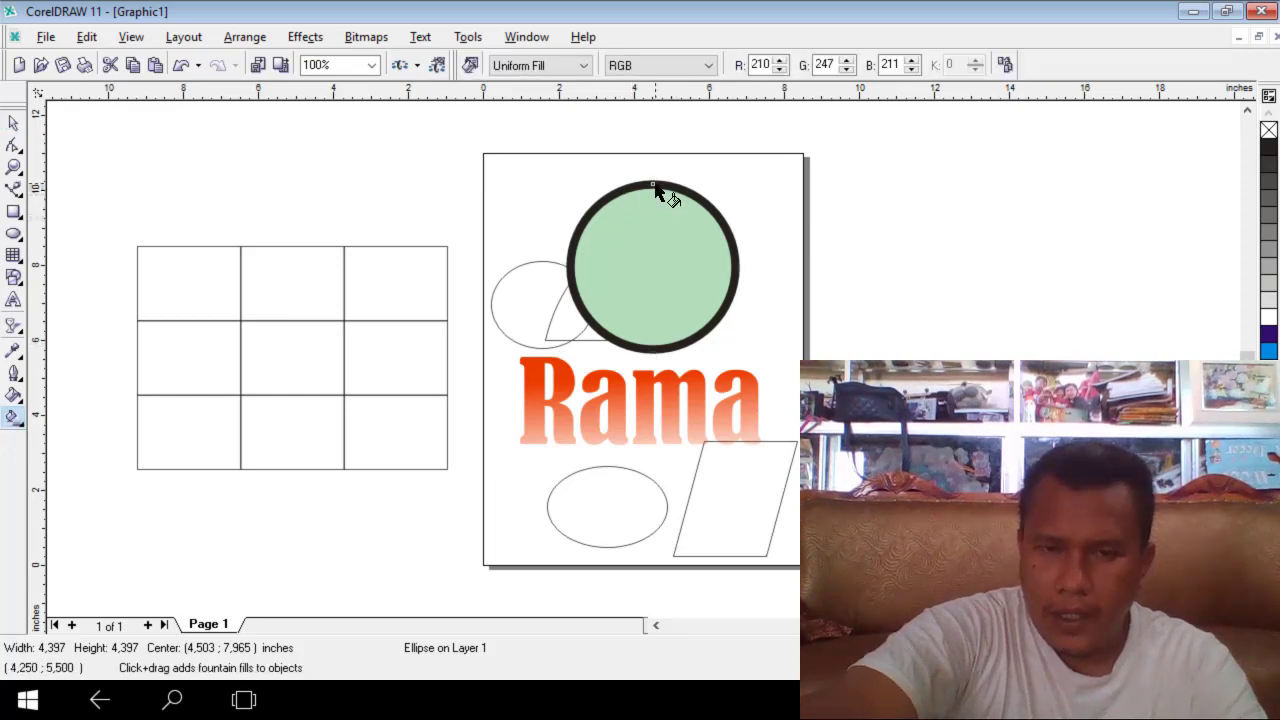
{"action": "left_click_drag", "start_coordinate": [655, 187], "coordinate": [657, 356]}
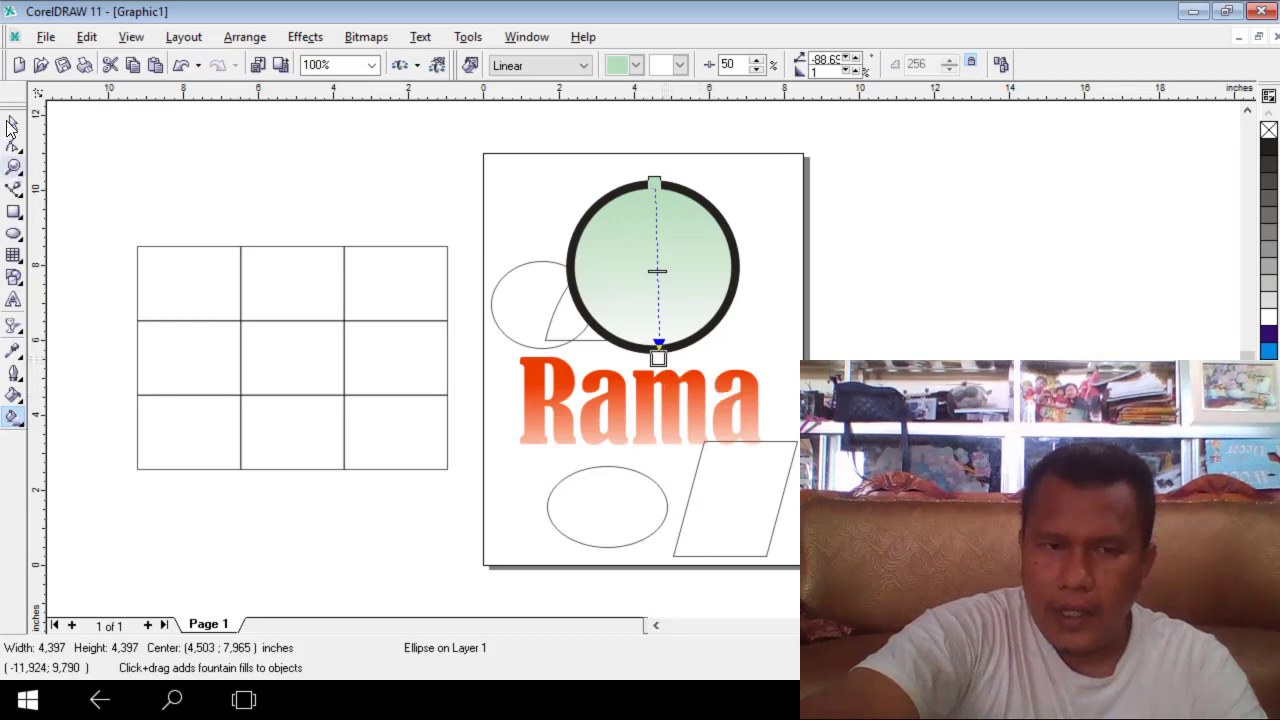
- Set the gradient's lower end colour to blue, shift its midpoint down to 69% and return to the Pick tool
{"action": "left_click", "coordinate": [1268, 350]}
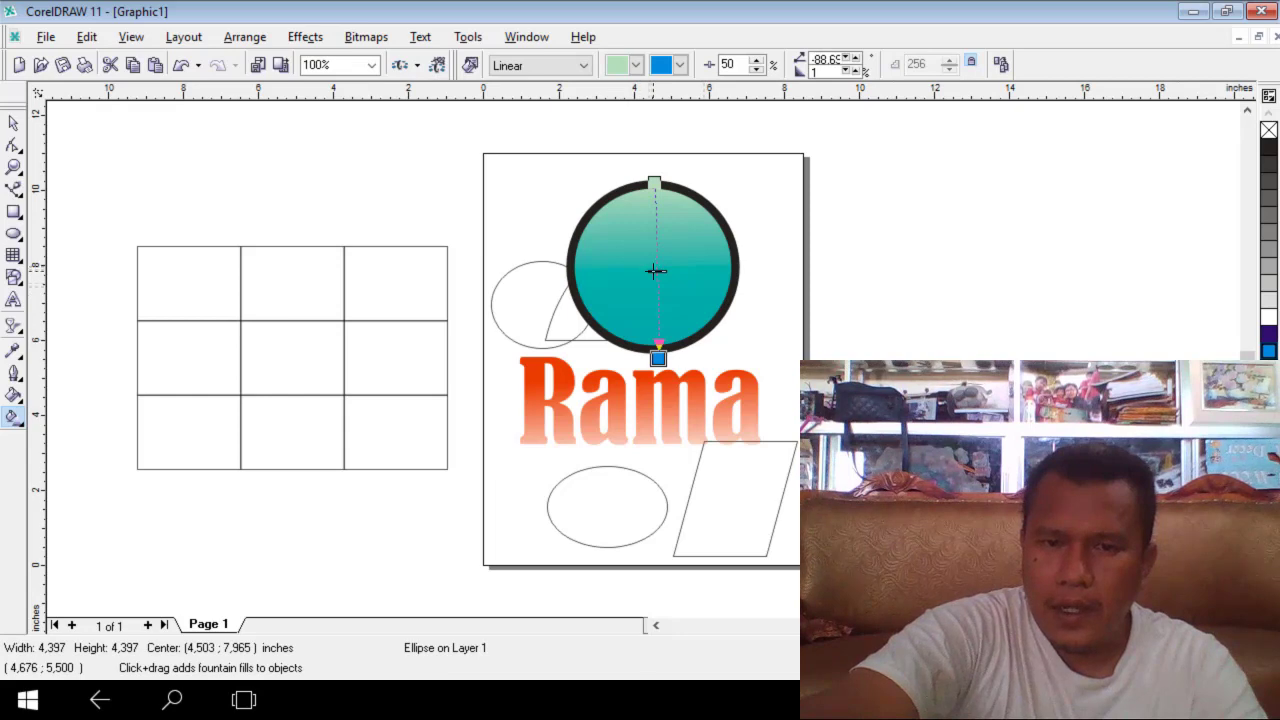
{"action": "left_click_drag", "start_coordinate": [655, 268], "coordinate": [657, 305]}
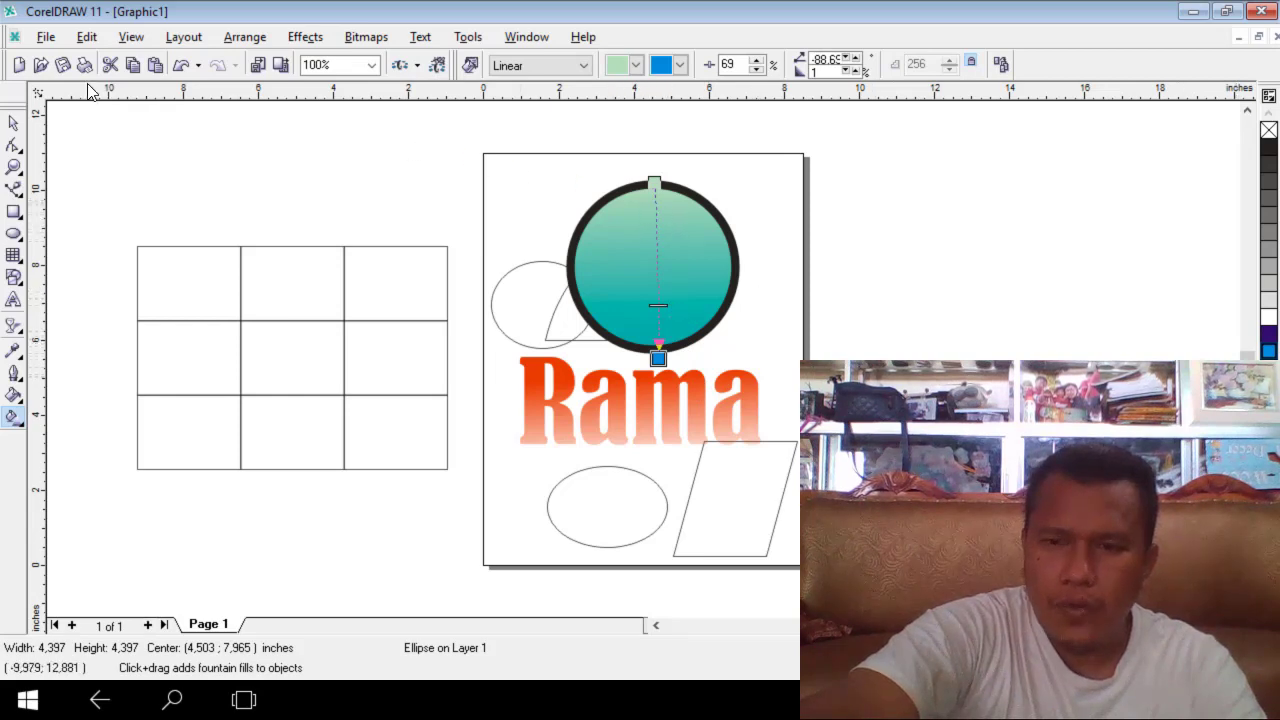
{"action": "key", "text": "space"}
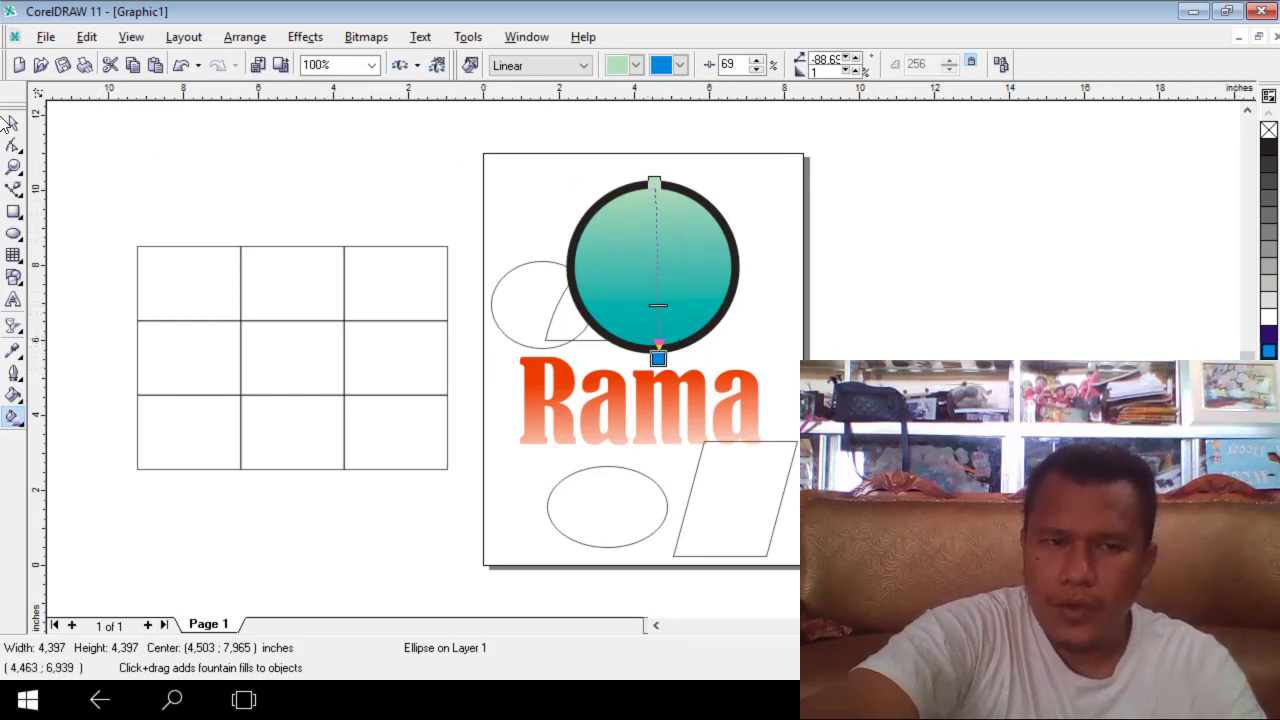
{"action": "key", "text": "space"}
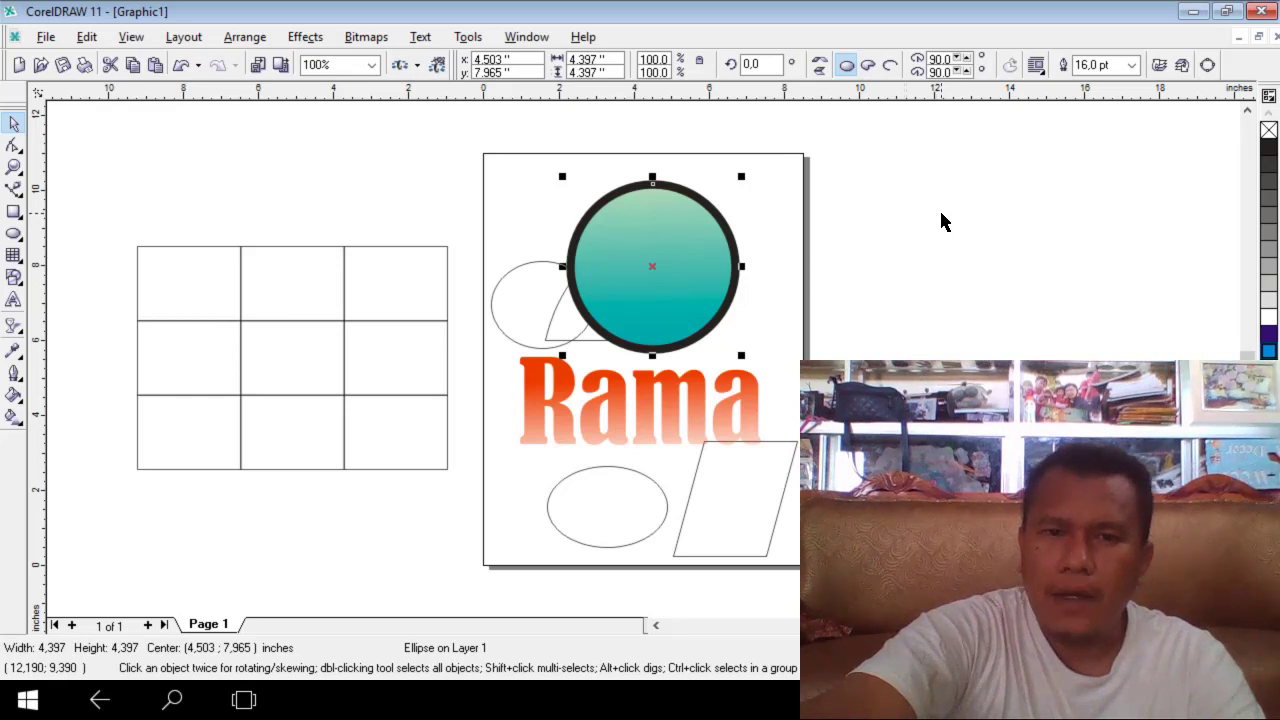
- Try scaling the large gradient circle down to about 75%, undo the resize and clear the selection
{"action": "left_click", "coordinate": [741, 228]}
{"action": "left_click", "coordinate": [705, 252]}
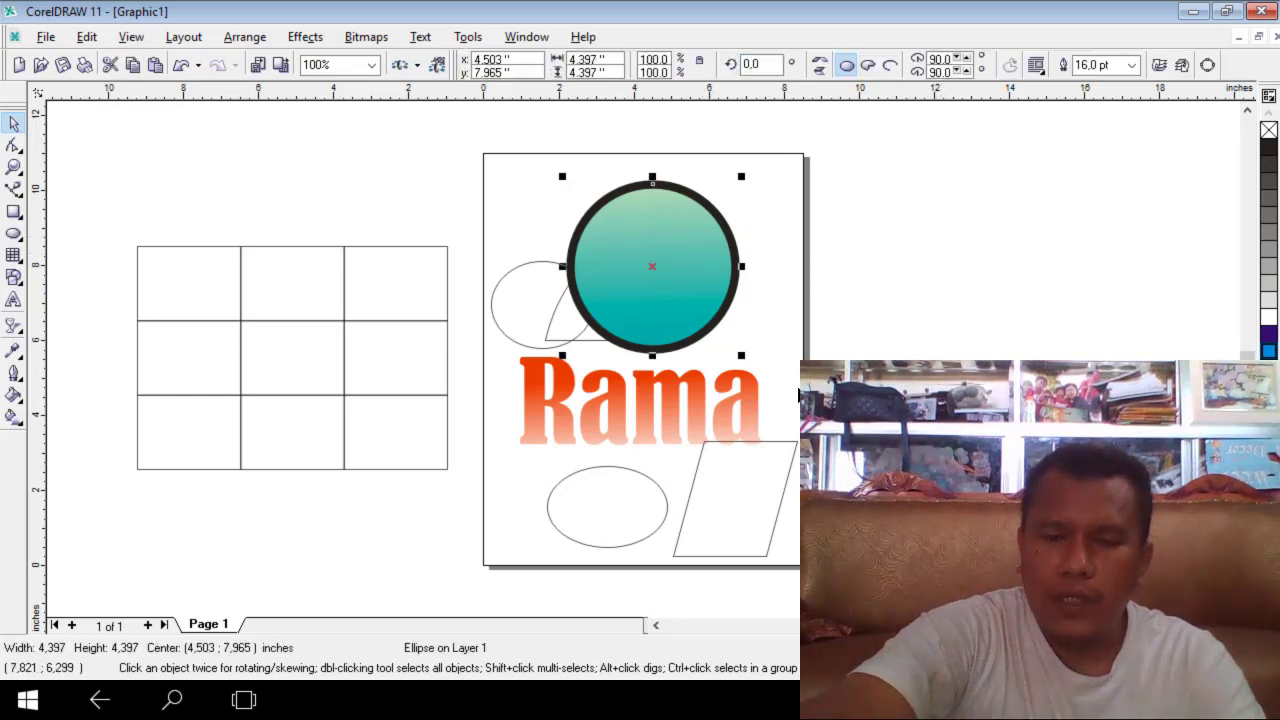
{"action": "left_click_drag", "start_coordinate": [741, 355], "coordinate": [702, 336]}
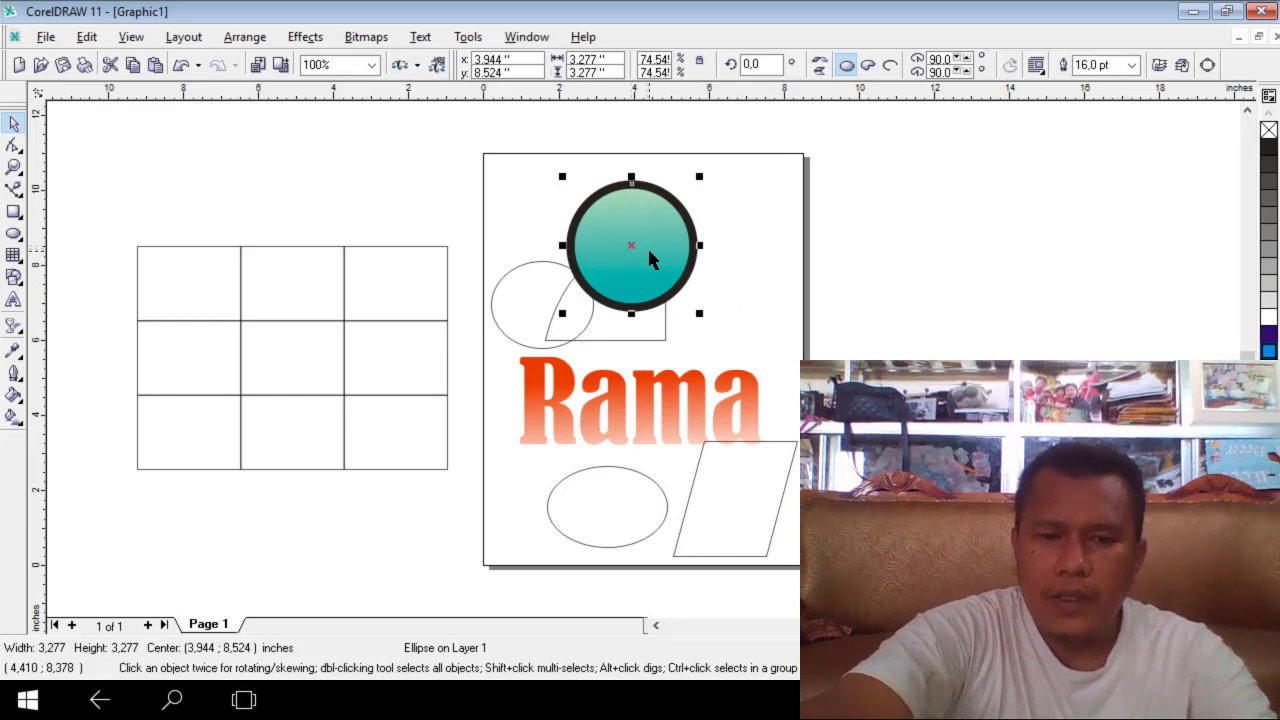
{"action": "key", "text": "ctrl+z"}
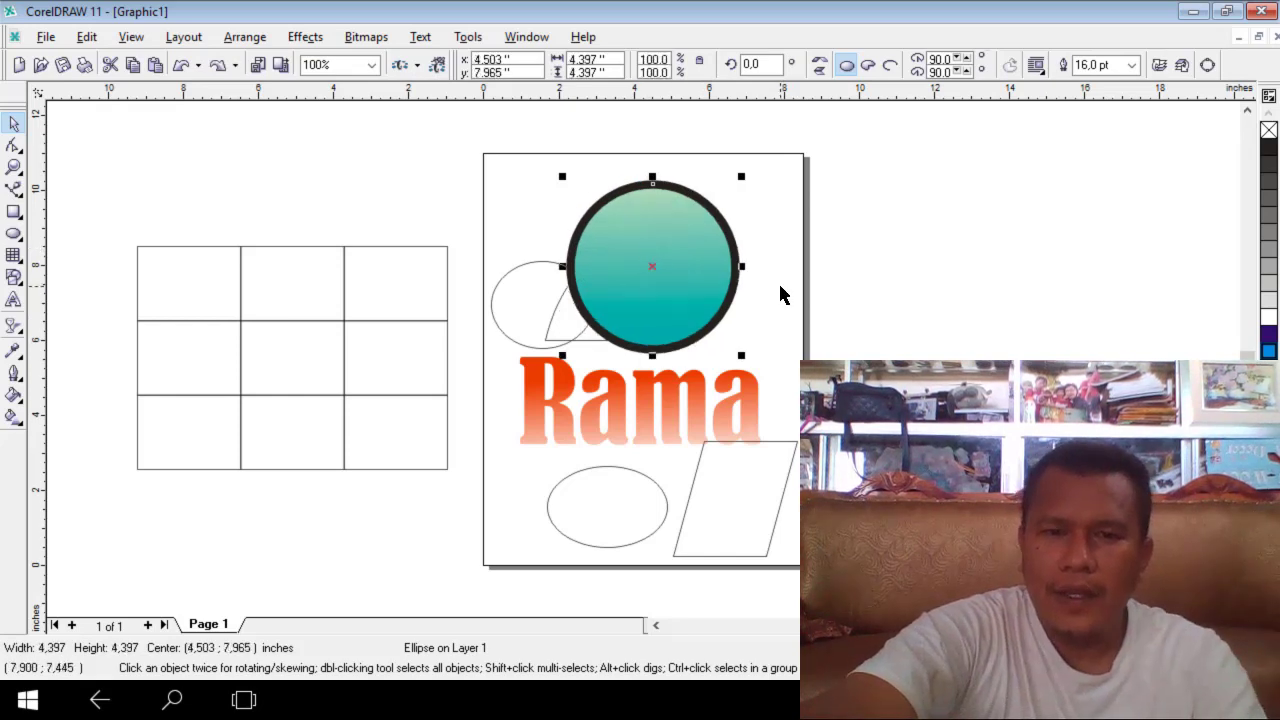
{"action": "left_click", "coordinate": [780, 287]}
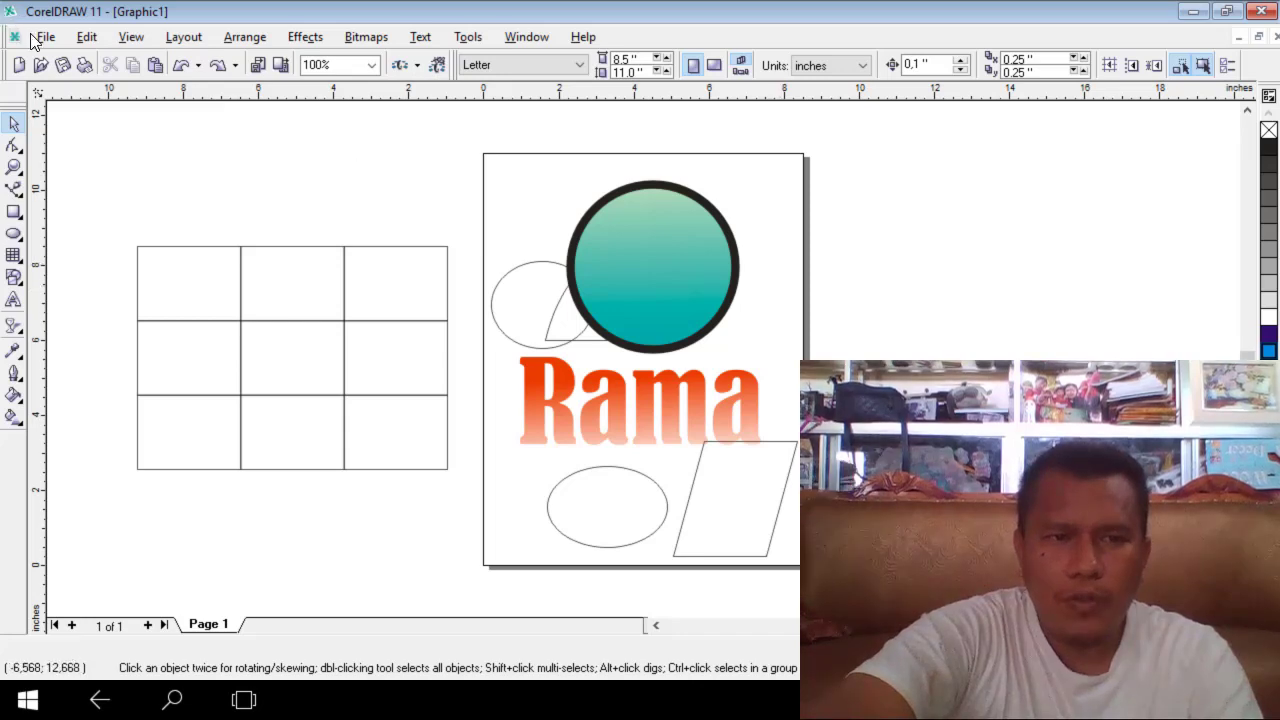